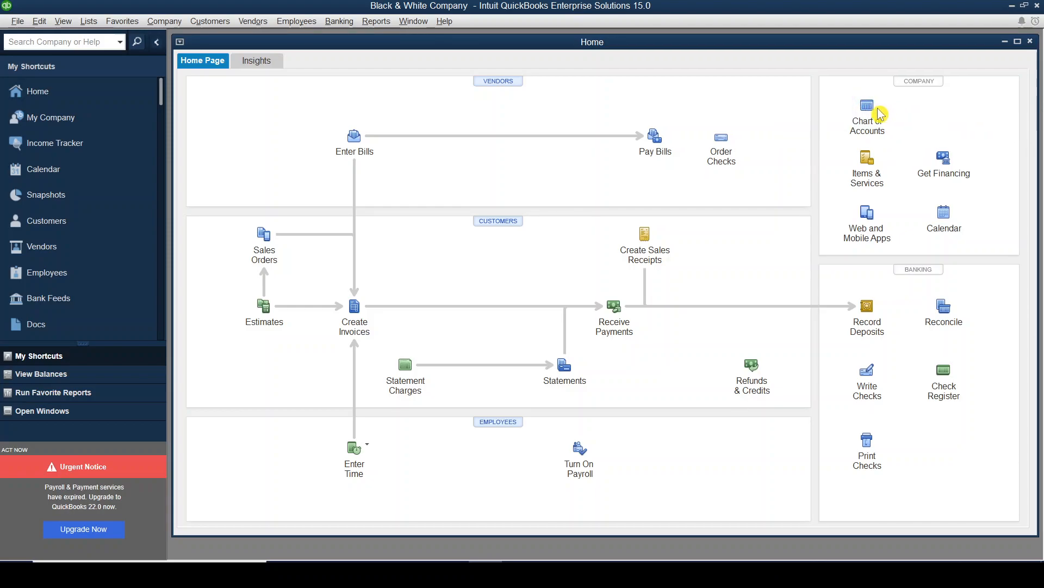
Open the company's Chart of Accounts and maximize its window
{"action": "left_click", "coordinate": [869, 107]}
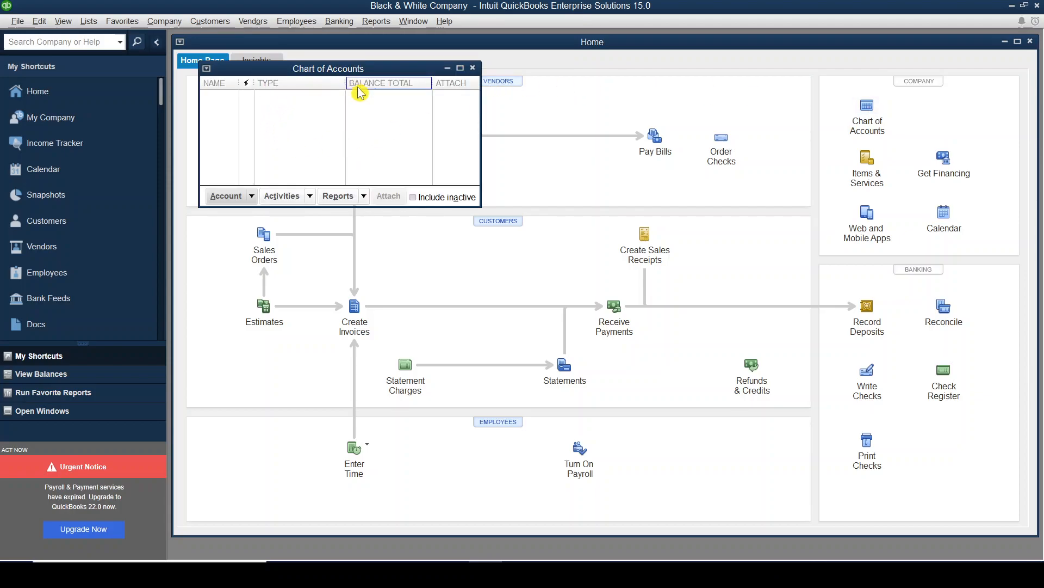
{"action": "left_click", "coordinate": [460, 68]}
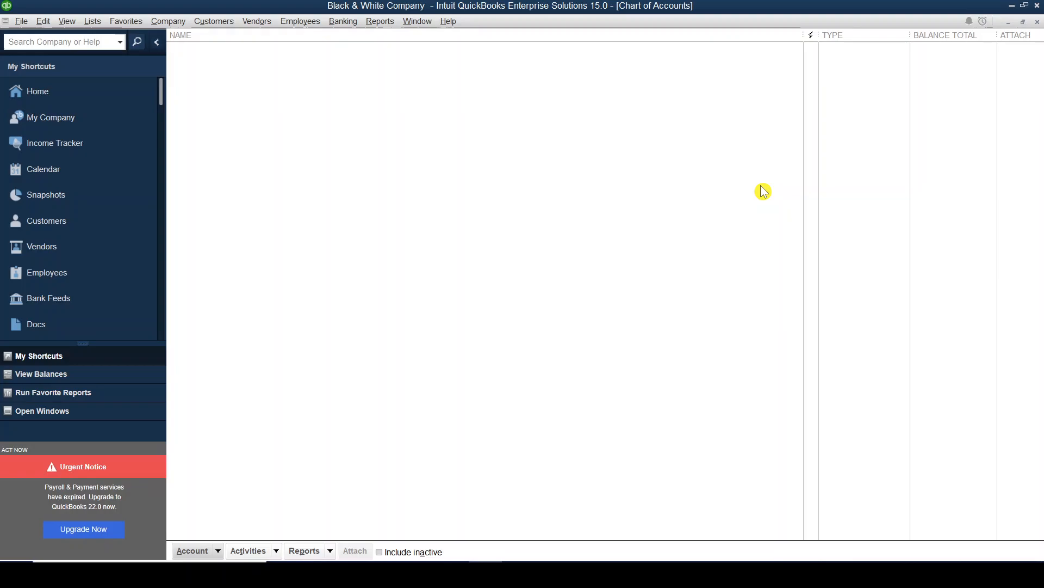
Switch to the Company Details workbook in Excel and review the ledger accounts' IDs, descriptions, and debit and credit amounts
{"action": "key", "text": "alt+Tab"}
{"action": "key", "text": "alt+Tab"}
{"action": "key", "text": "alt+Tab"}
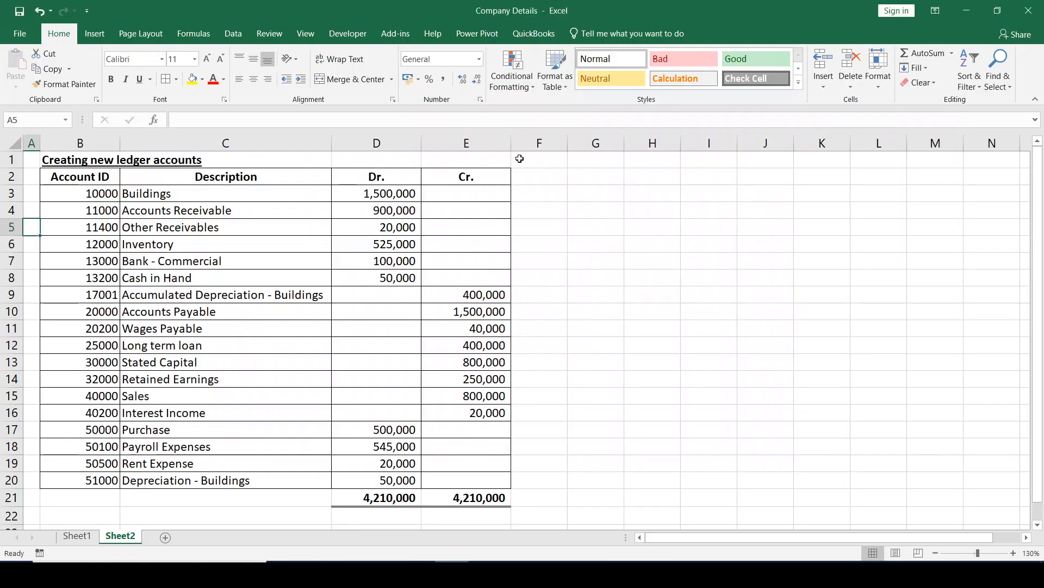
{"action": "left_click_drag", "start_coordinate": [92, 177], "coordinate": [466, 480]}
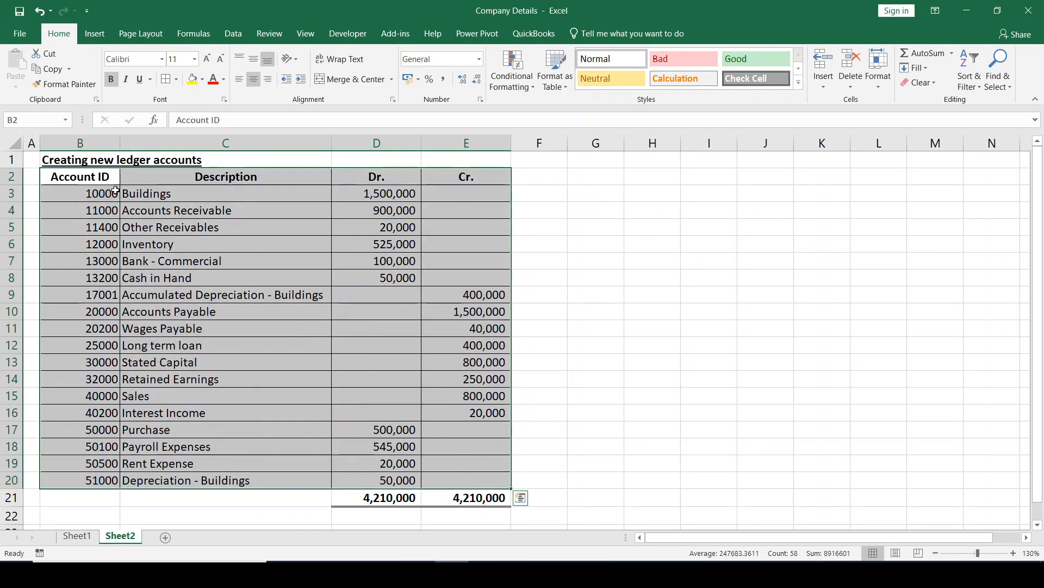
{"action": "left_click", "coordinate": [103, 193]}
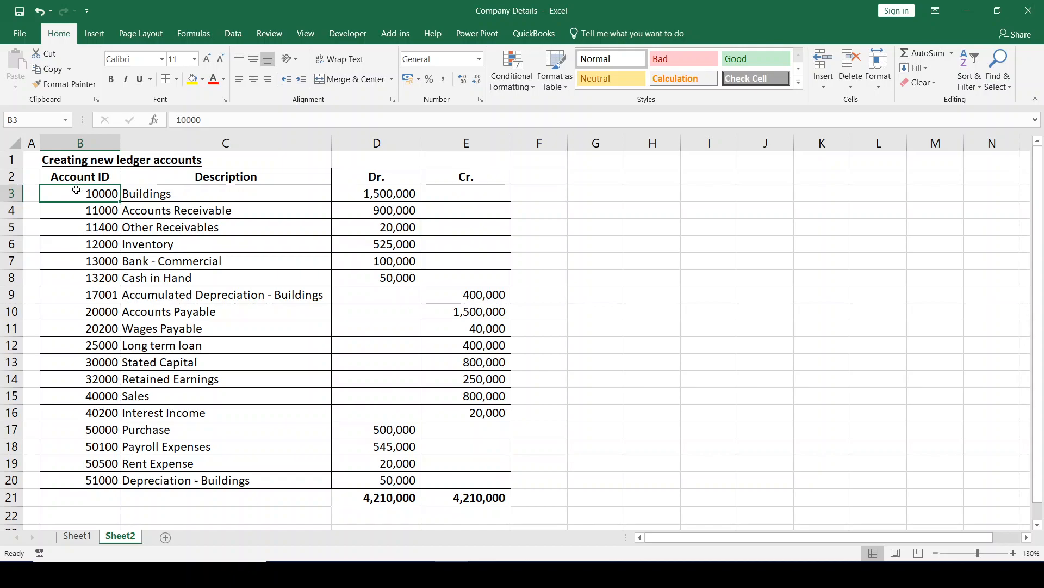
{"action": "left_click", "coordinate": [164, 196]}
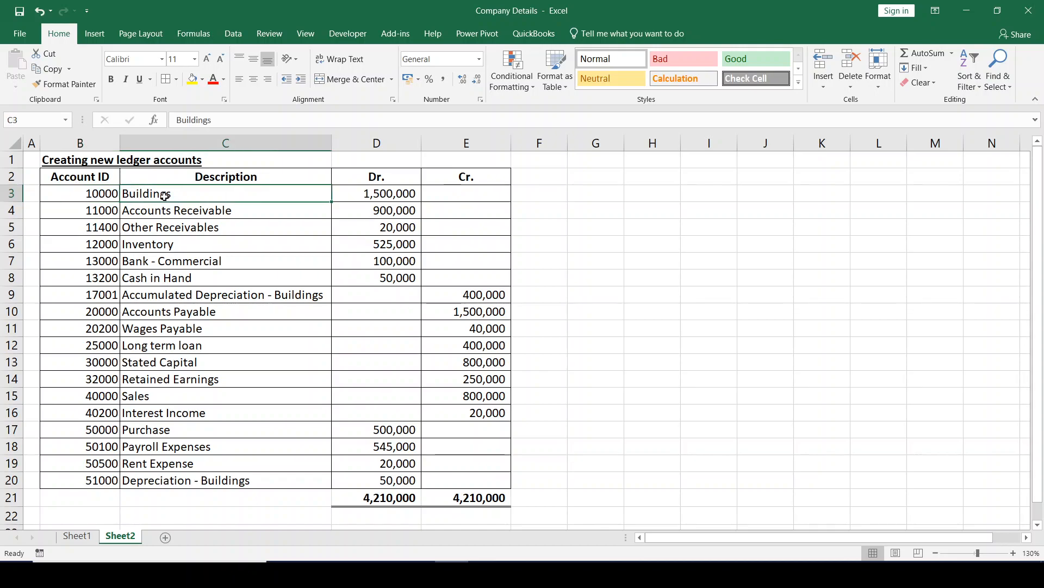
{"action": "left_click", "coordinate": [383, 192]}
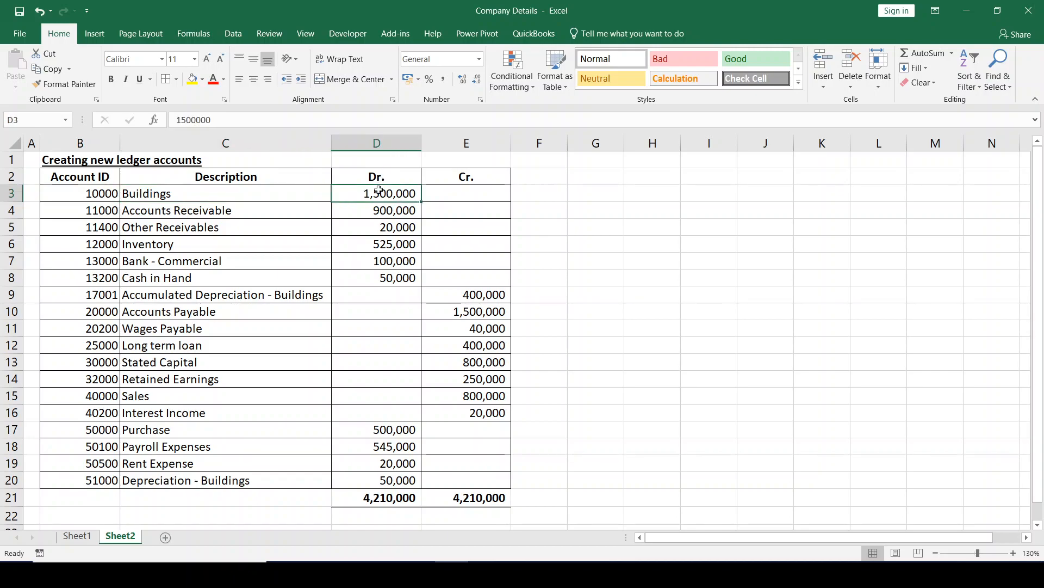
{"action": "left_click", "coordinate": [442, 195]}
{"action": "left_click", "coordinate": [54, 194]}
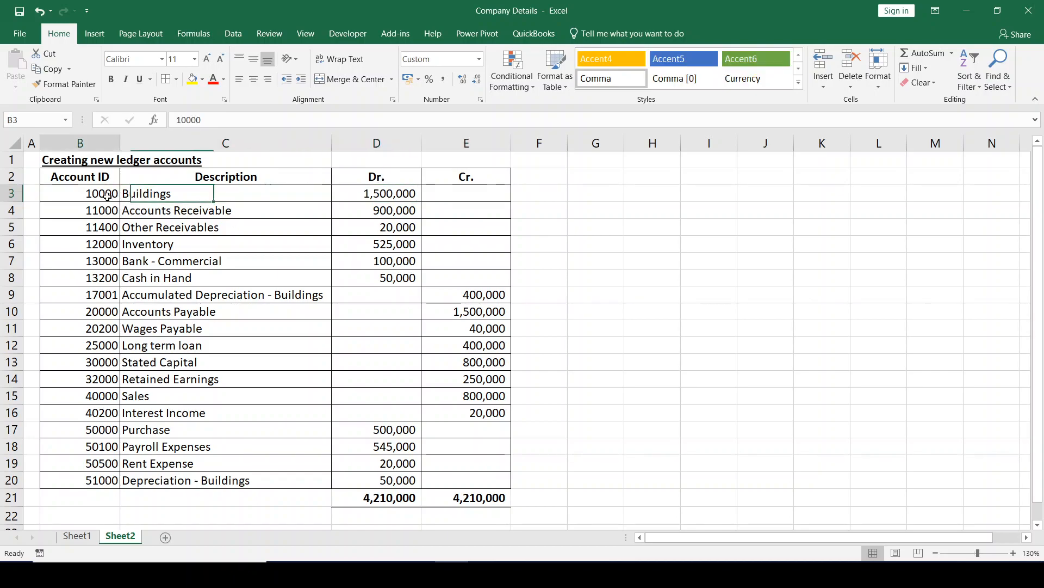
{"action": "left_click_drag", "start_coordinate": [88, 180], "coordinate": [214, 482]}
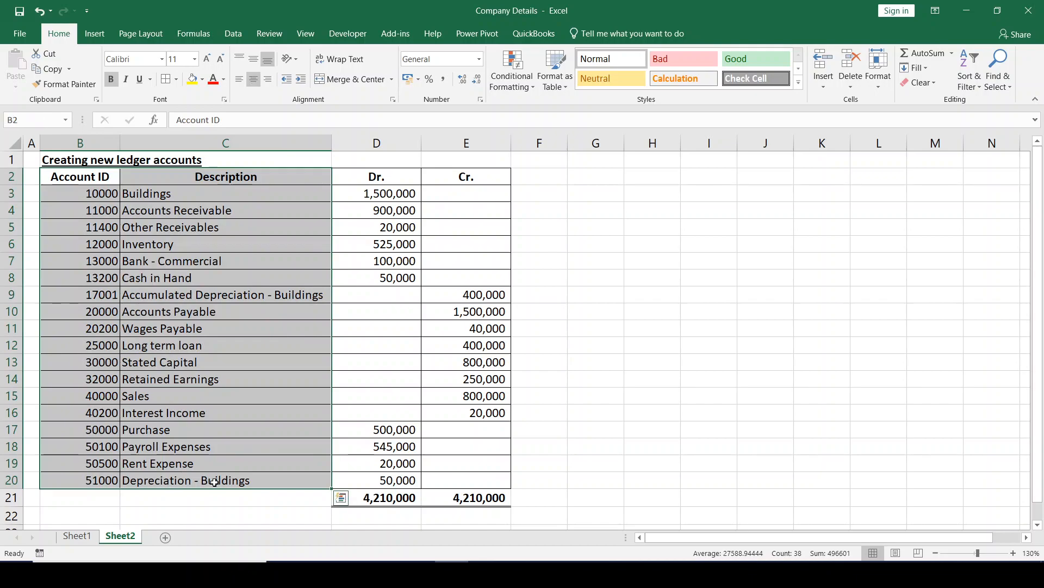
{"action": "left_click", "coordinate": [50, 192]}
Switch to QuickBooks and start a new Fixed Asset account for the Buildings entry listed in the Excel workbook
{"action": "key", "text": "alt+Tab"}
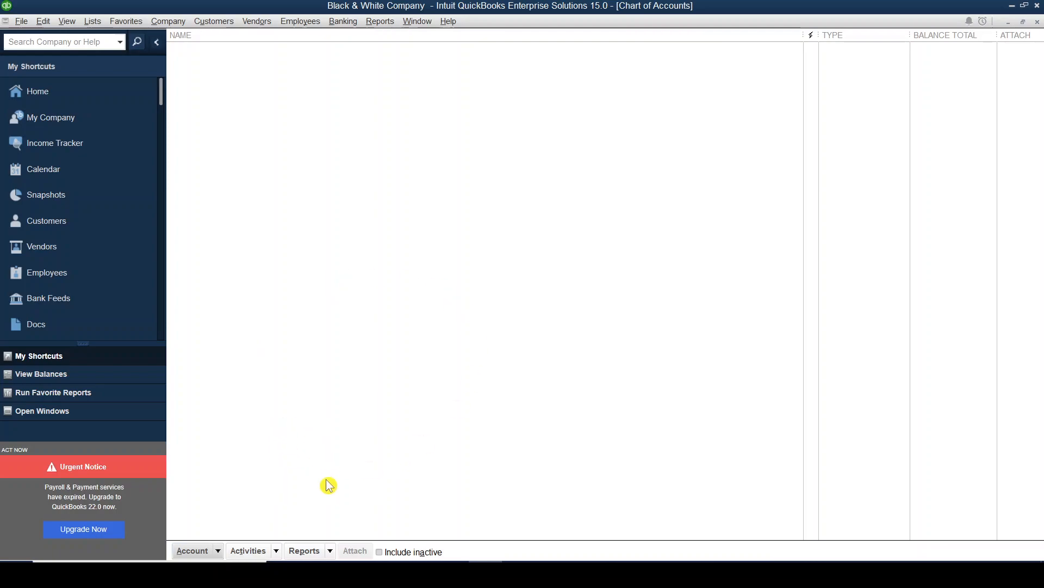
{"action": "left_click", "coordinate": [218, 551]}
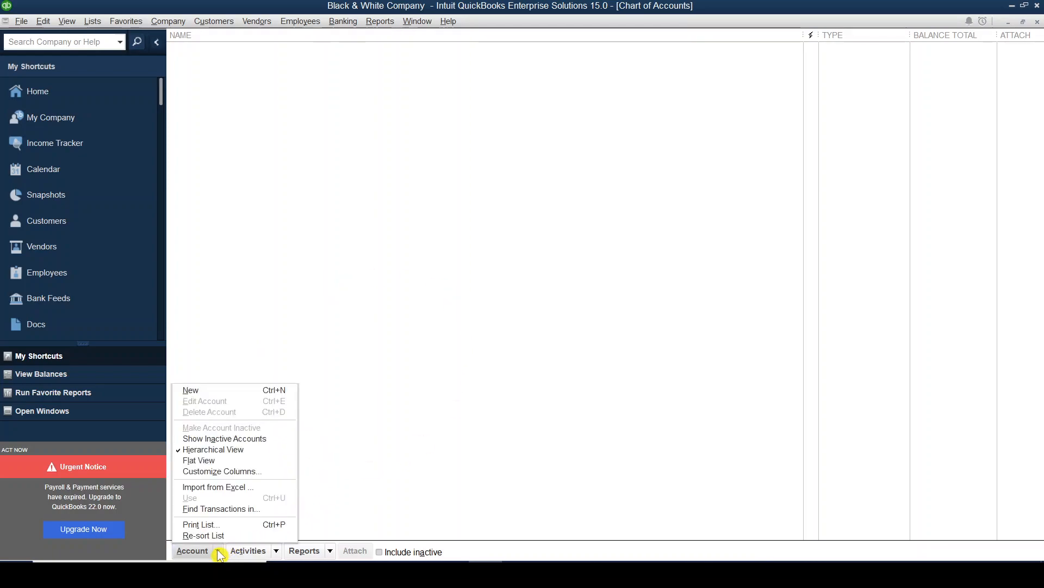
{"action": "left_click", "coordinate": [229, 395]}
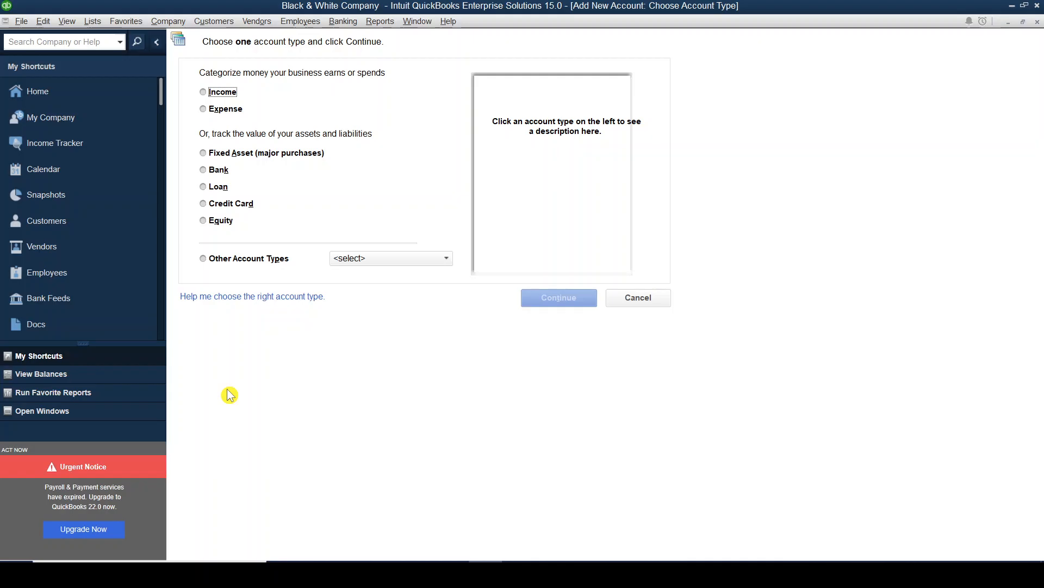
{"action": "key", "text": "alt+Tab"}
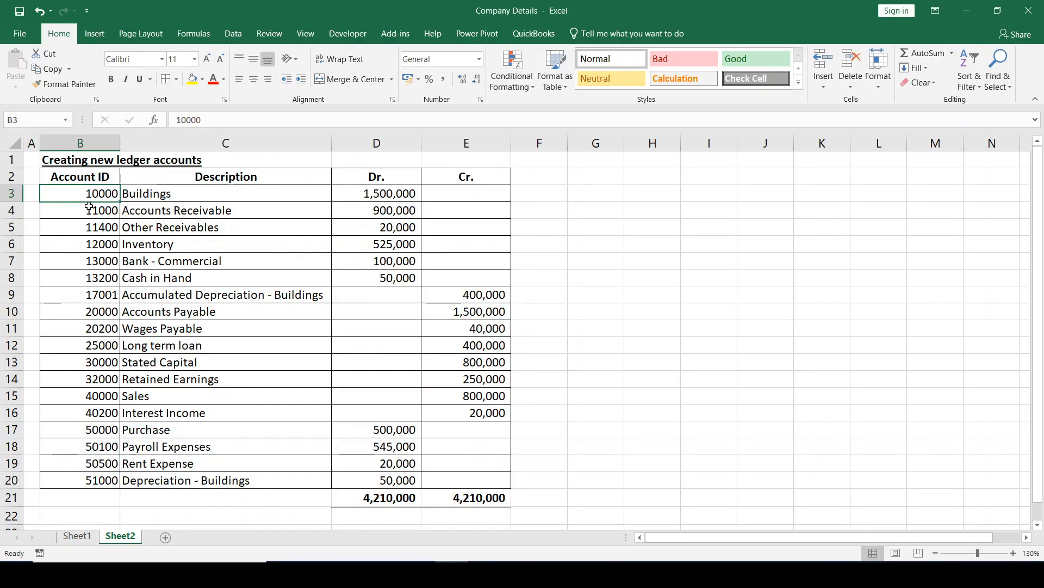
{"action": "left_click", "coordinate": [14, 192]}
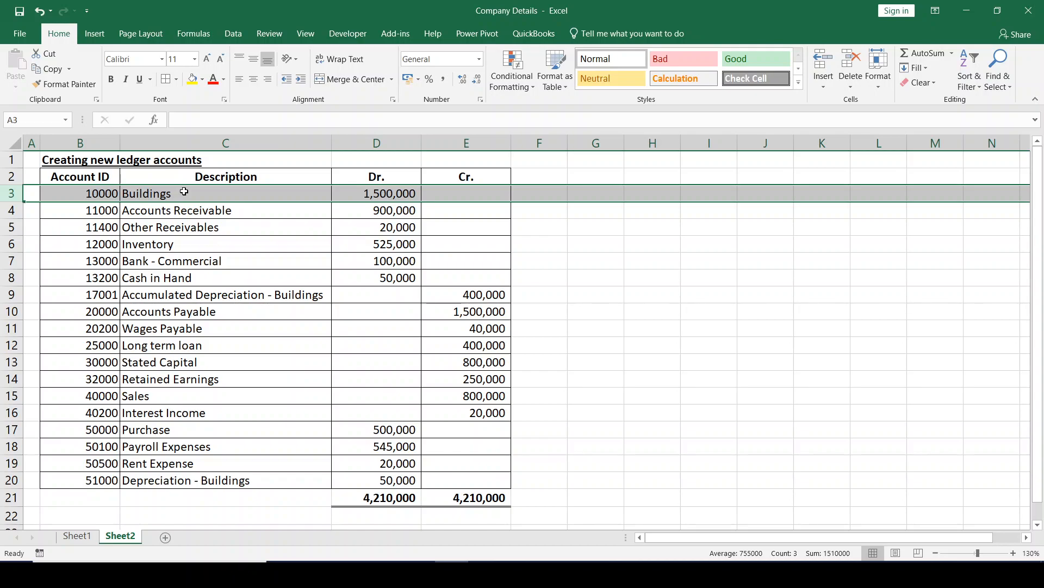
{"action": "key", "text": "alt+Tab"}
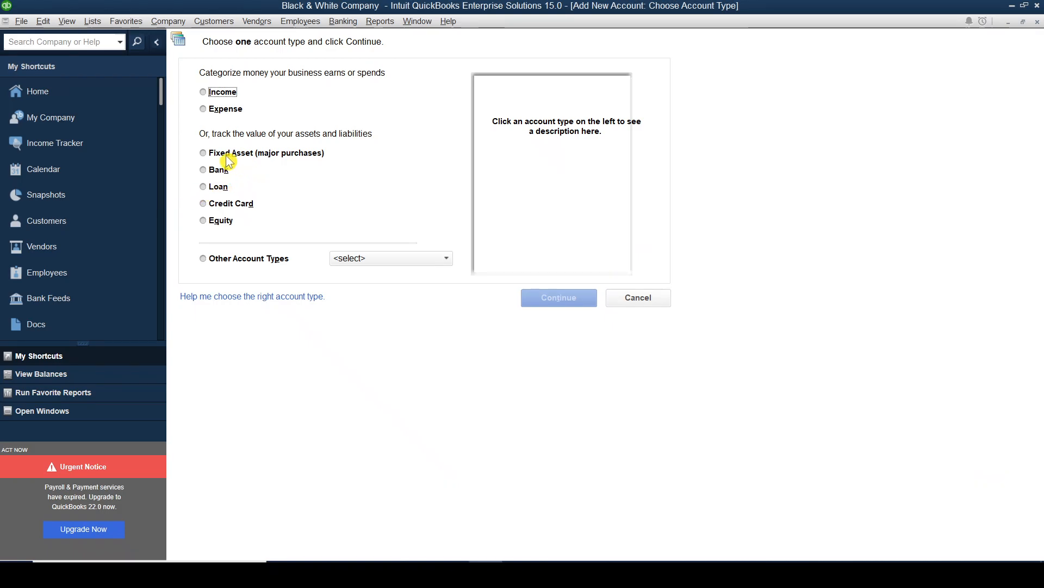
{"action": "left_click", "coordinate": [209, 156]}
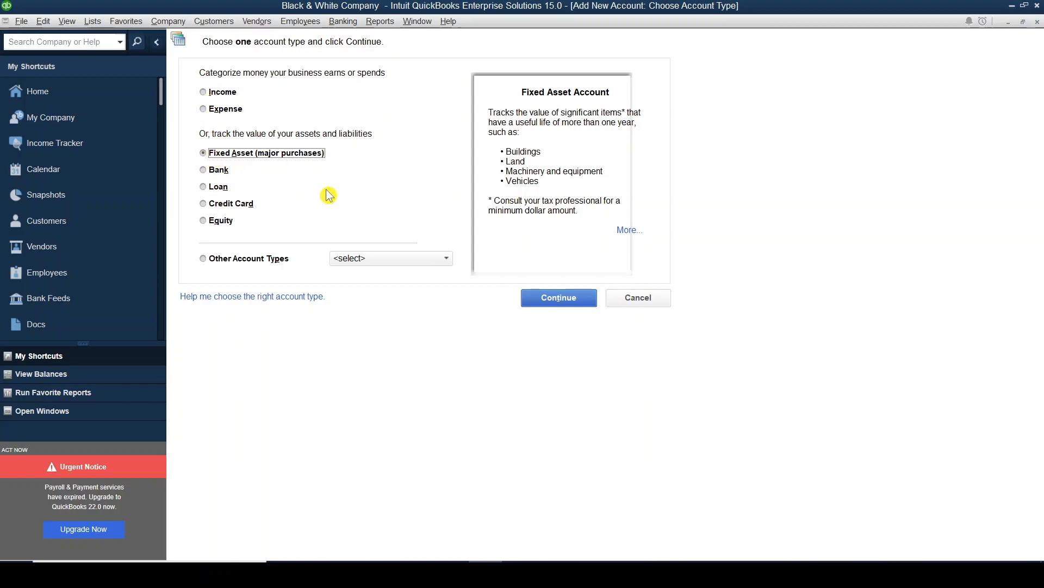
{"action": "left_click", "coordinate": [558, 299]}
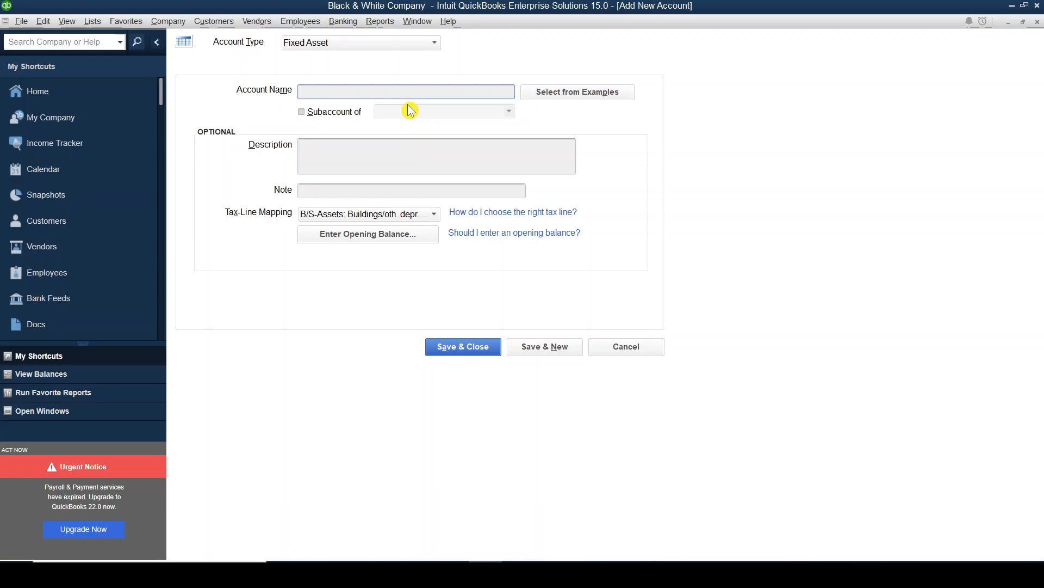
Check the Buildings account ID in Excel and enable account numbers in QuickBooks' company accounting preferences
{"action": "key", "text": "alt+Tab"}
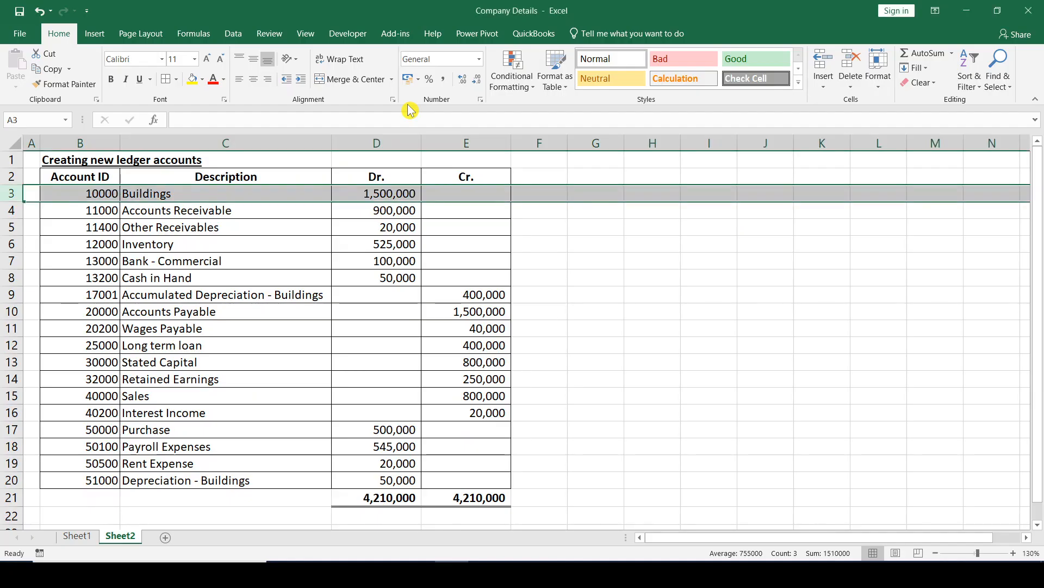
{"action": "left_click", "coordinate": [111, 193]}
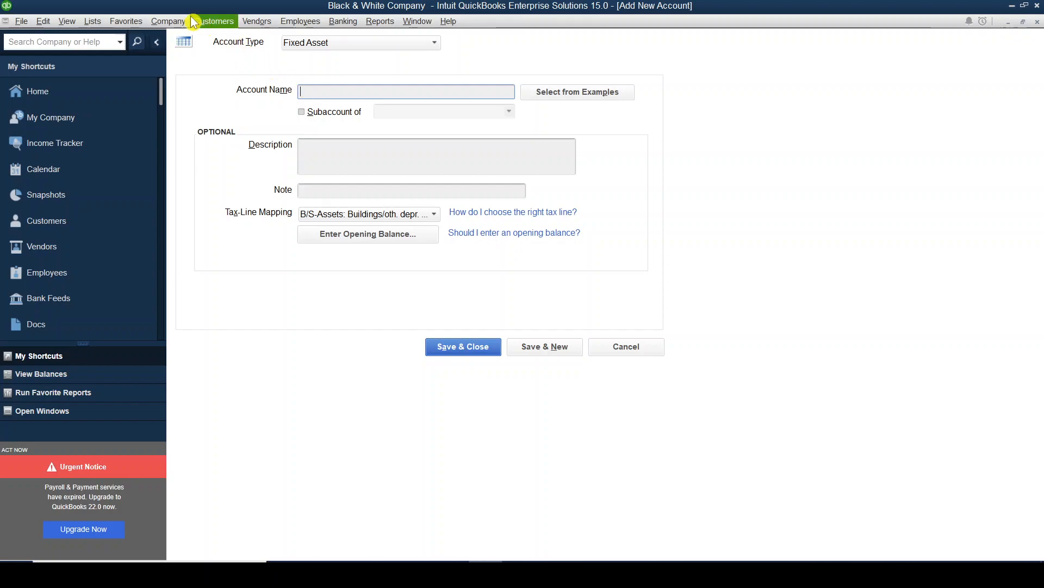
{"action": "left_click", "coordinate": [44, 22]}
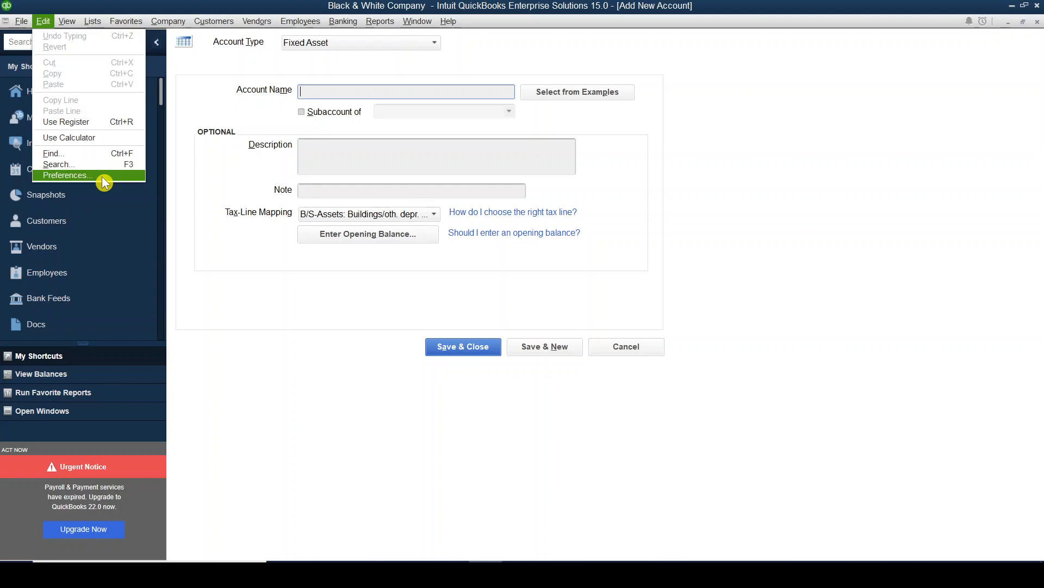
{"action": "left_click", "coordinate": [102, 177]}
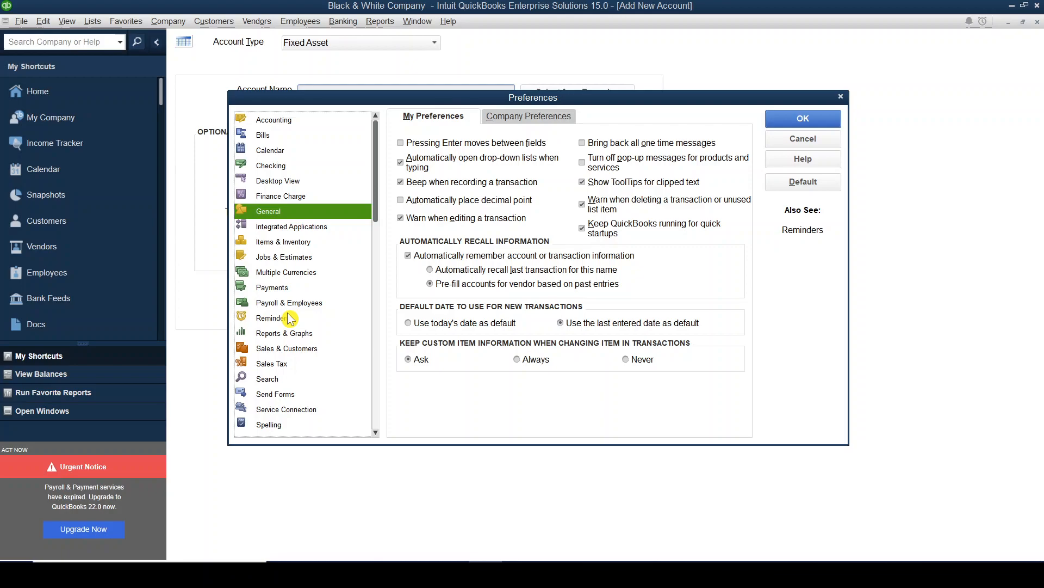
{"action": "left_click", "coordinate": [286, 128]}
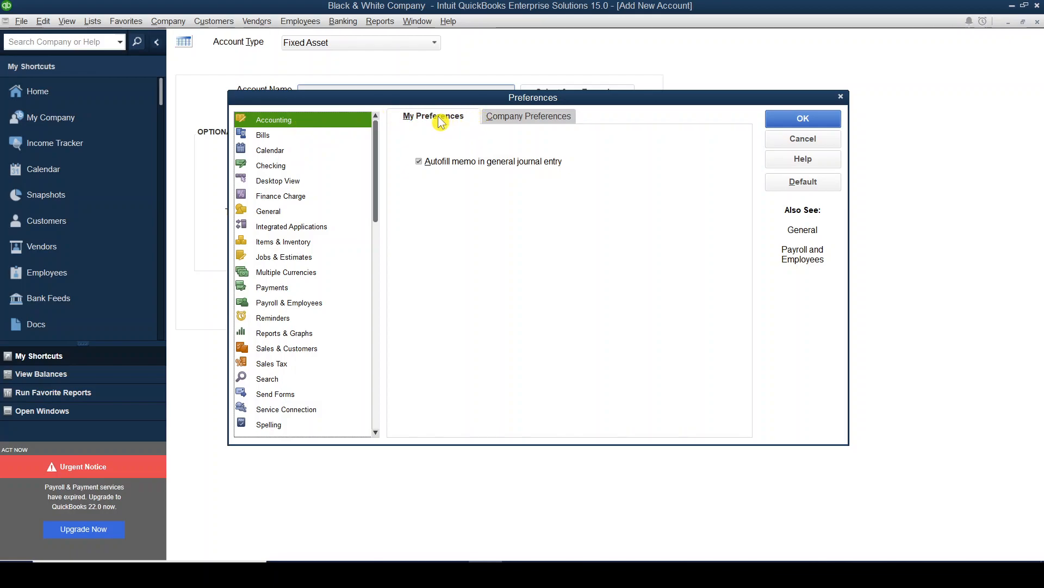
{"action": "left_click", "coordinate": [537, 123]}
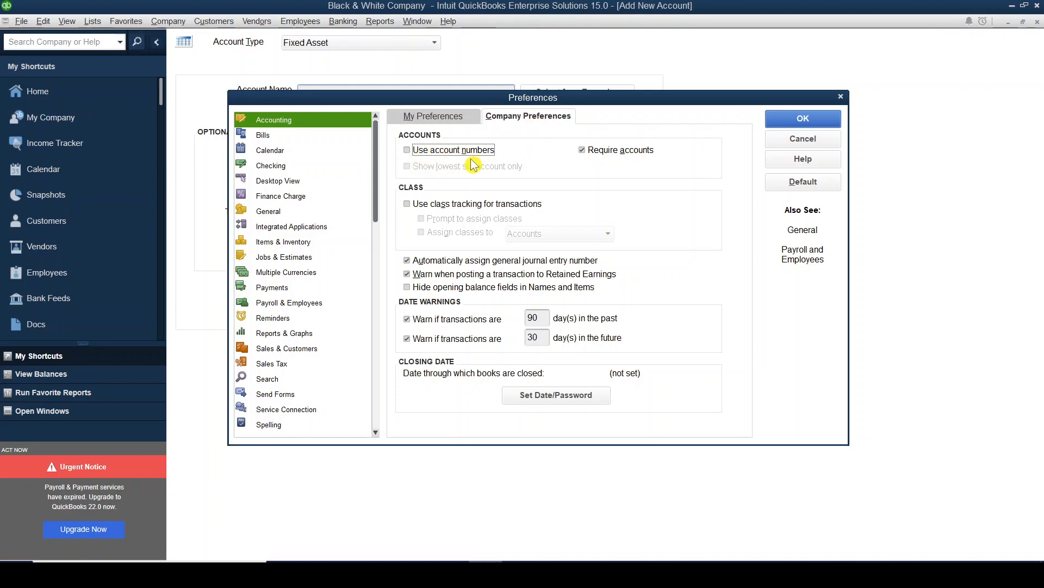
{"action": "left_click", "coordinate": [407, 153]}
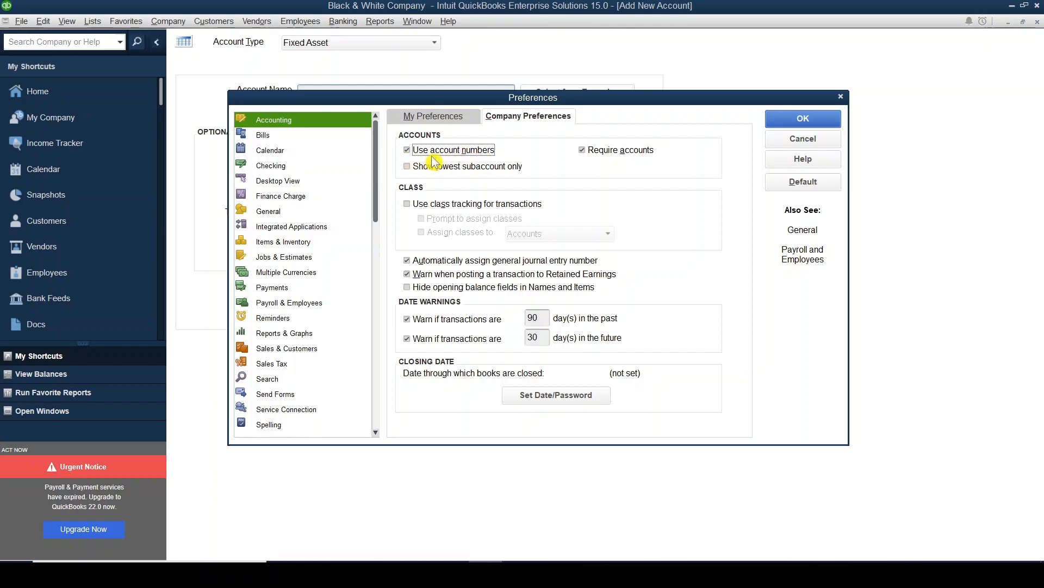
Turn off the date warnings for both past and future transactions, keep account numbers enabled, and save the preferences
{"action": "left_click", "coordinate": [407, 322]}
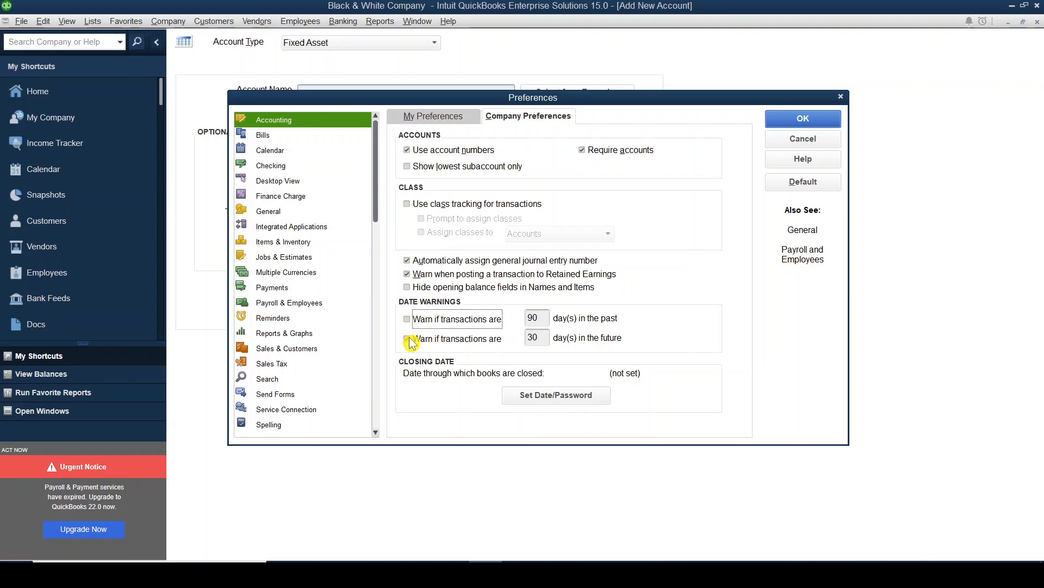
{"action": "left_click", "coordinate": [409, 340]}
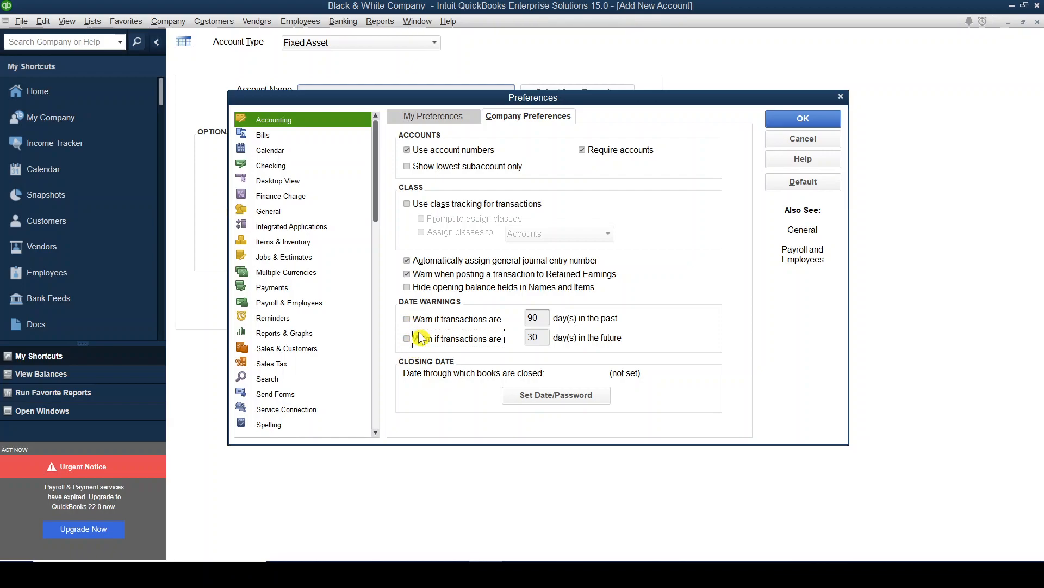
{"action": "left_click", "coordinate": [406, 151]}
{"action": "left_click", "coordinate": [407, 150]}
{"action": "left_click", "coordinate": [800, 122]}
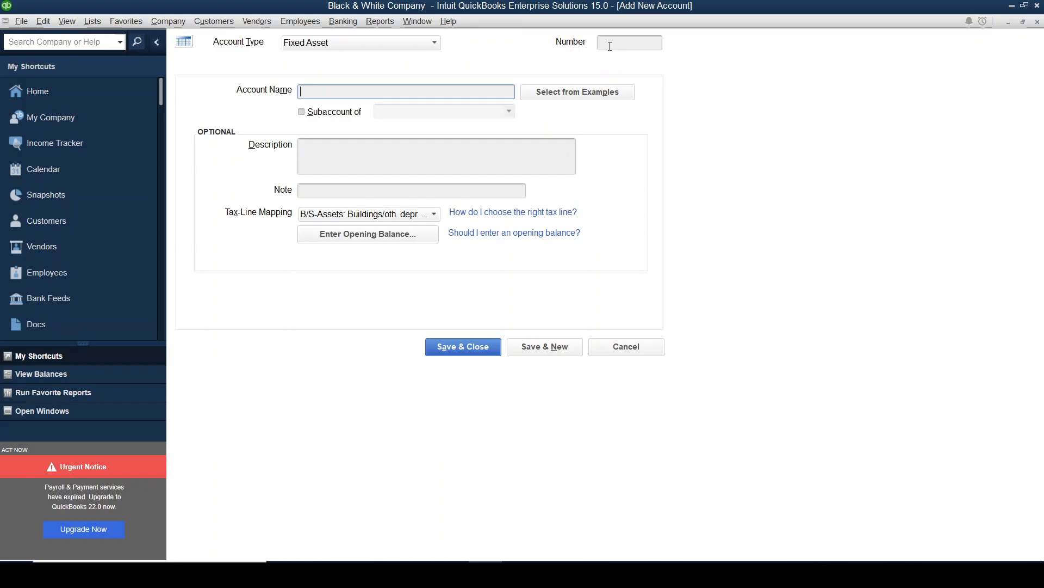
Using the Excel list as reference, give the new fixed asset account number 10000 and the name Buildings, and save it in QuickBooks
{"action": "key", "text": "alt+Tab"}
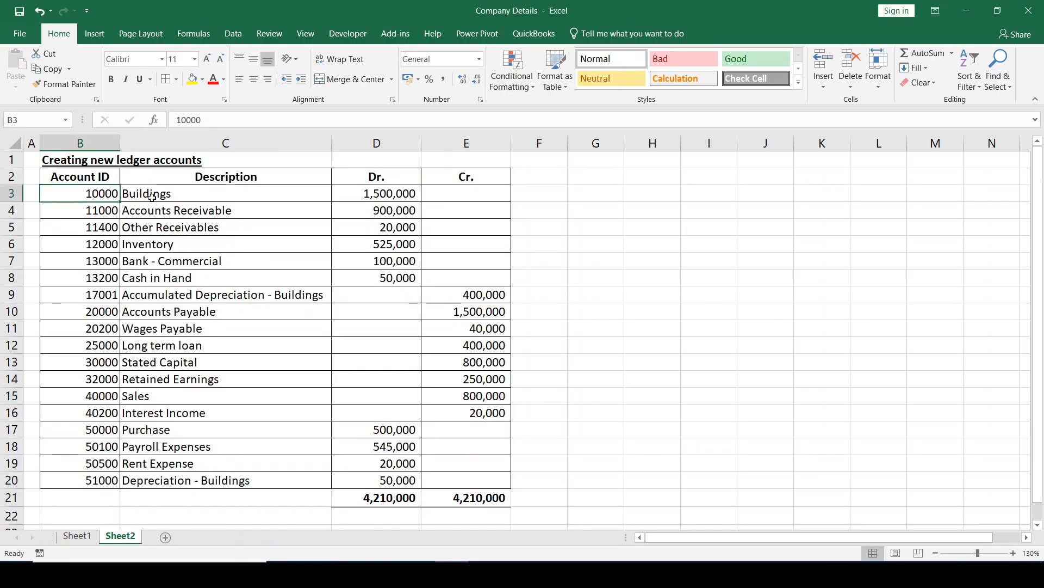
{"action": "key", "text": "alt+Tab"}
{"action": "left_click", "coordinate": [604, 43]}
{"action": "type", "text": "10000"}
{"action": "left_click", "coordinate": [345, 89]}
{"action": "type", "text": "Buildings"}
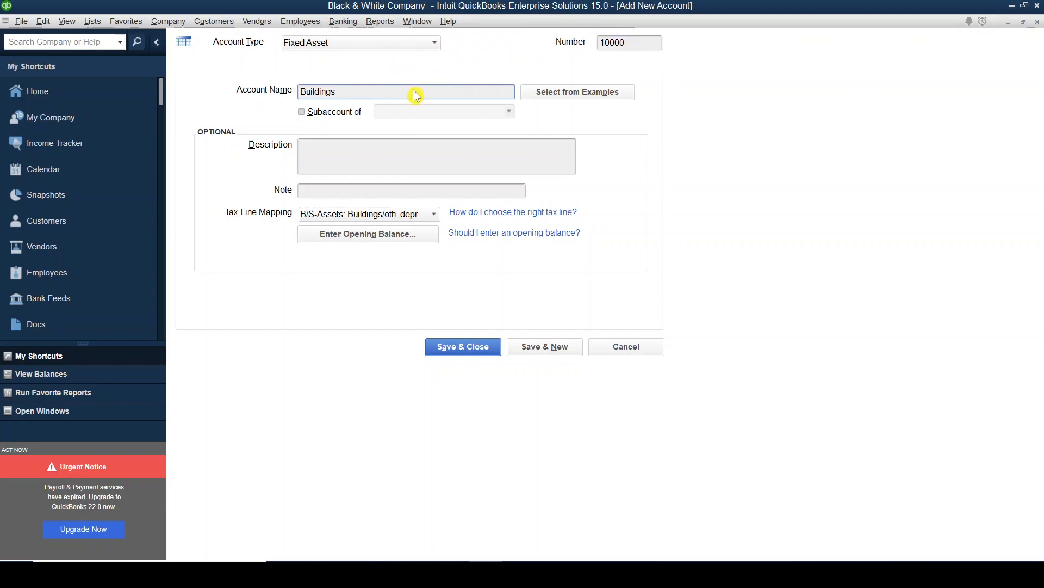
{"action": "left_click", "coordinate": [374, 91]}
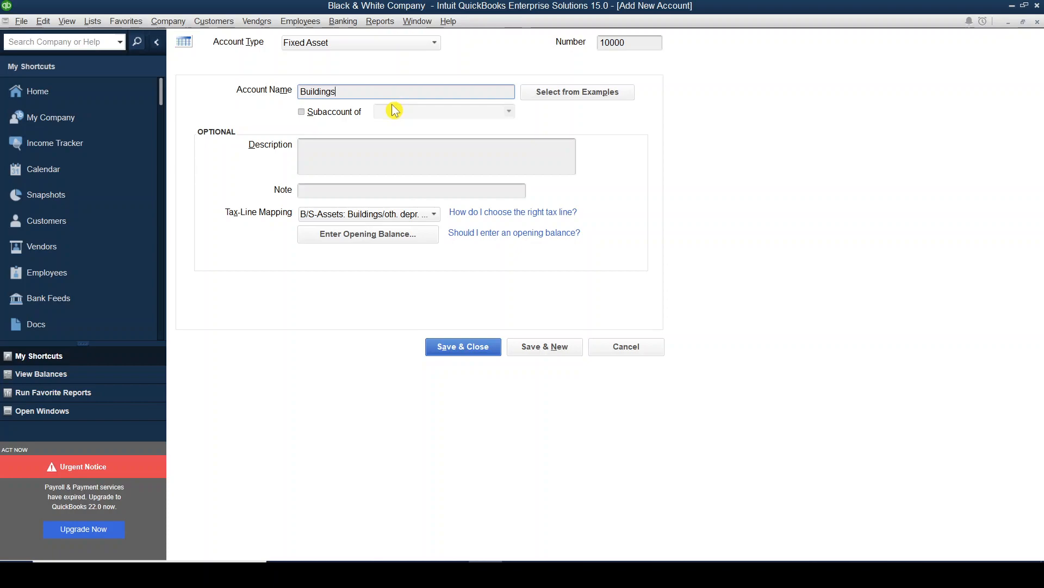
{"action": "left_click", "coordinate": [318, 147]}
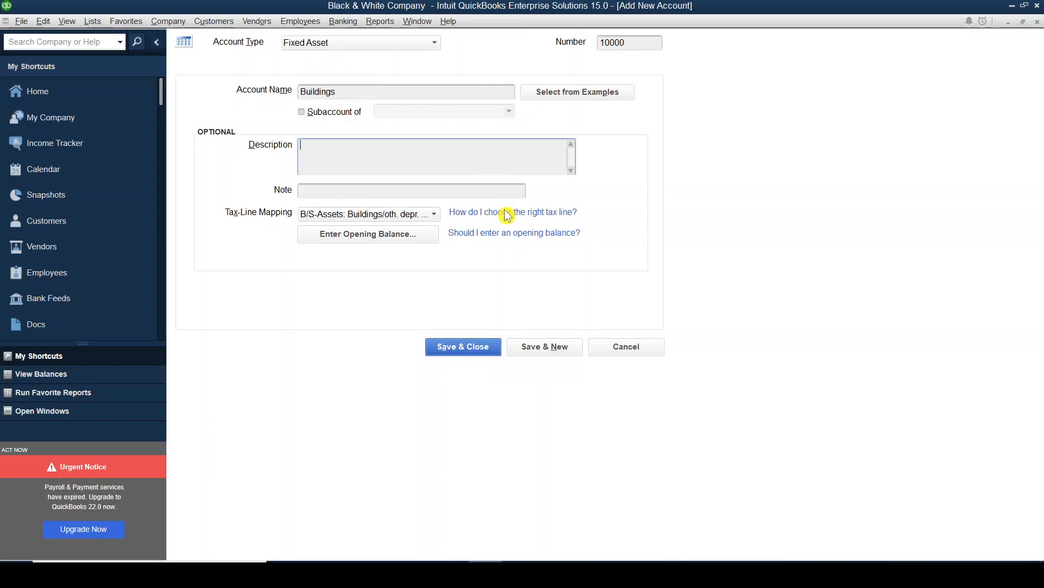
{"action": "left_click", "coordinate": [471, 353]}
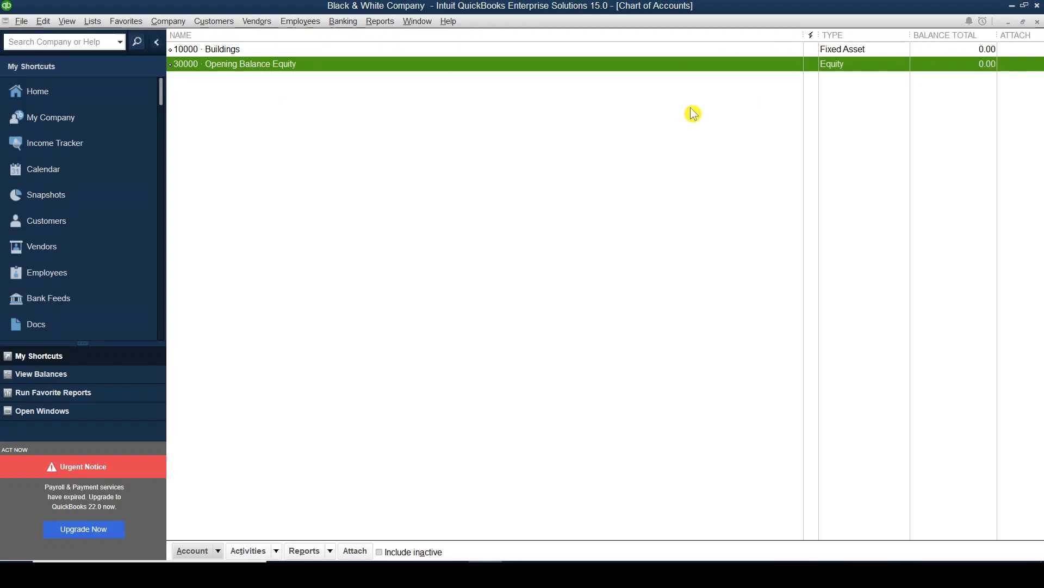
Review the remaining ledger accounts from Accounts Receivable to Depreciation - Buildings in the Excel list and return to QuickBooks
{"action": "key", "text": "alt+Tab"}
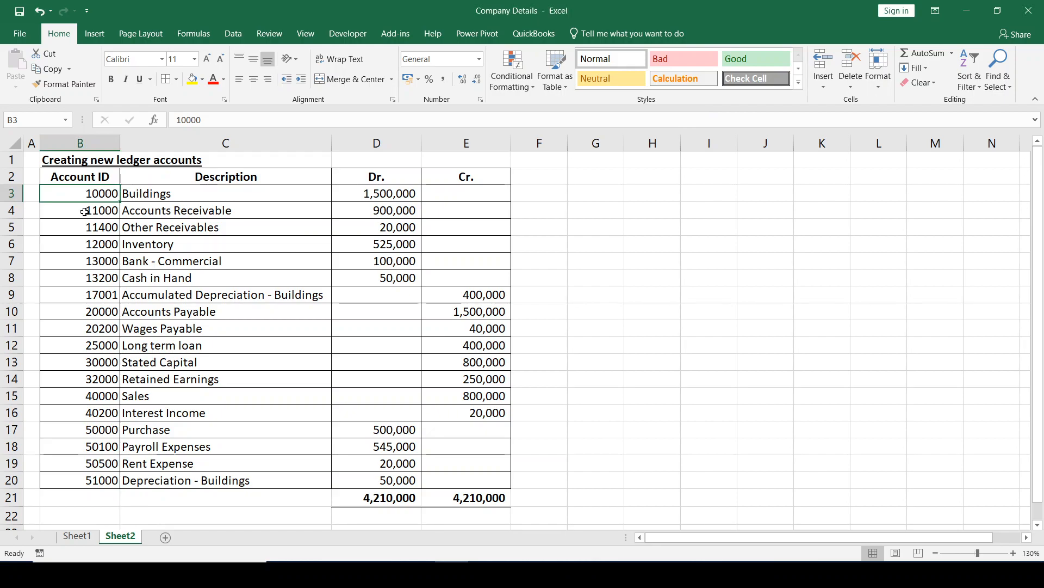
{"action": "left_click", "coordinate": [85, 212]}
{"action": "left_click_drag", "start_coordinate": [78, 211], "coordinate": [275, 479]}
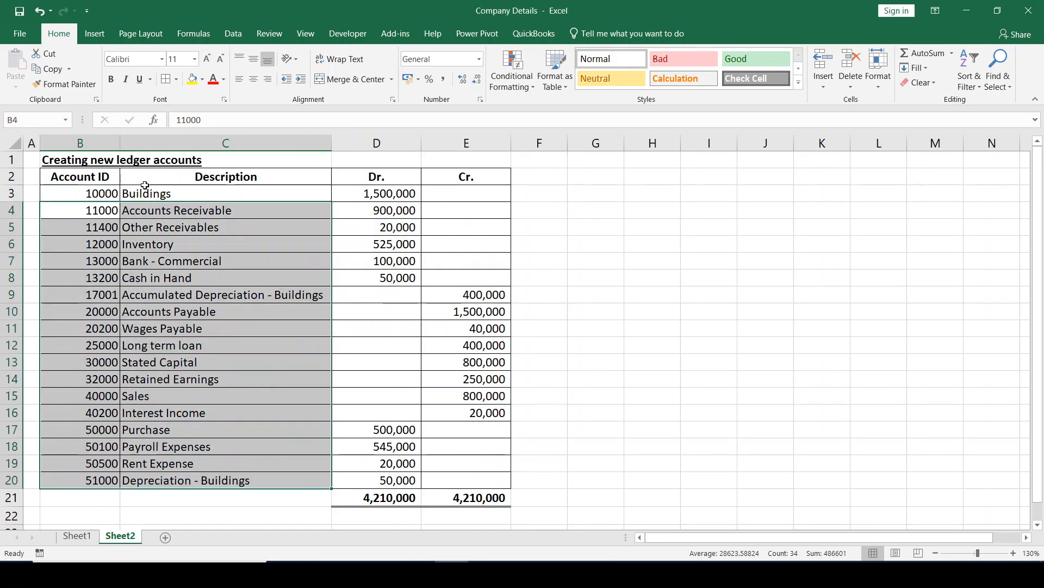
{"action": "left_click", "coordinate": [91, 209]}
{"action": "key", "text": "alt+Tab"}
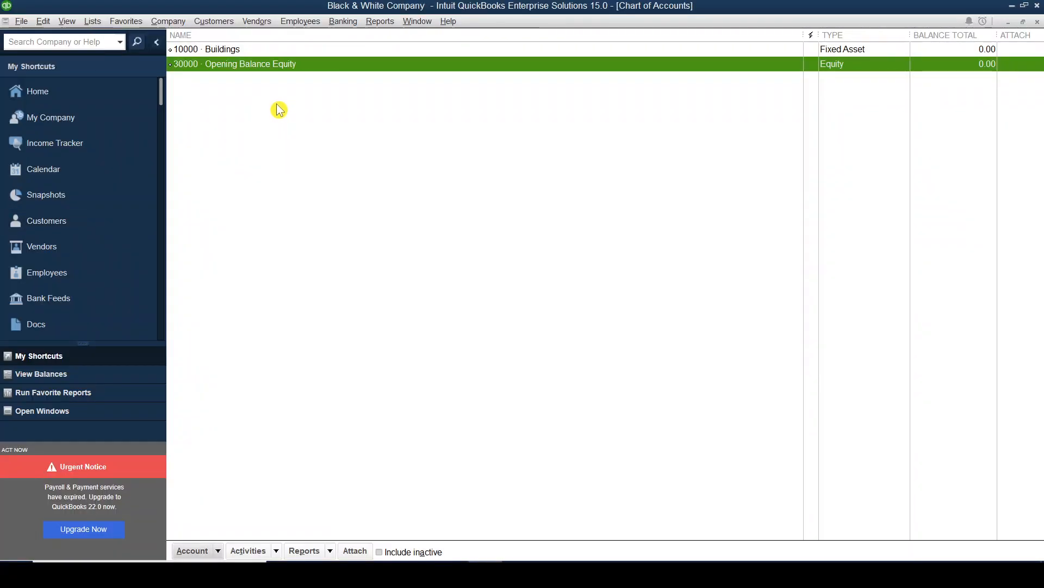
Check the Accounts Receivable account ID in the Excel list and start adding a new account in QuickBooks' chart of accounts
{"action": "key", "text": "alt+Tab"}
{"action": "left_click", "coordinate": [139, 211]}
{"action": "left_click", "coordinate": [93, 211]}
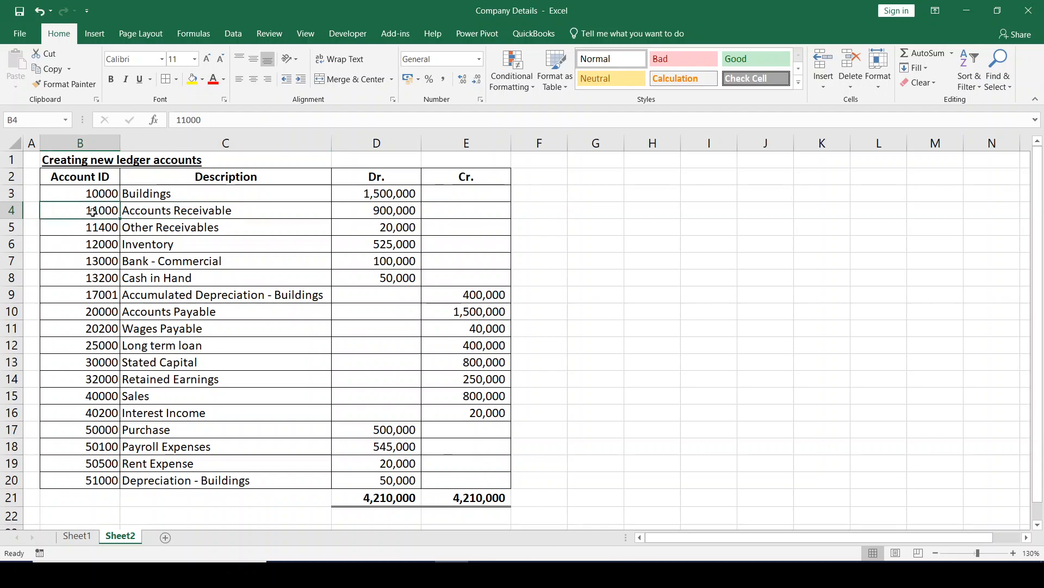
{"action": "key", "text": "alt+Tab"}
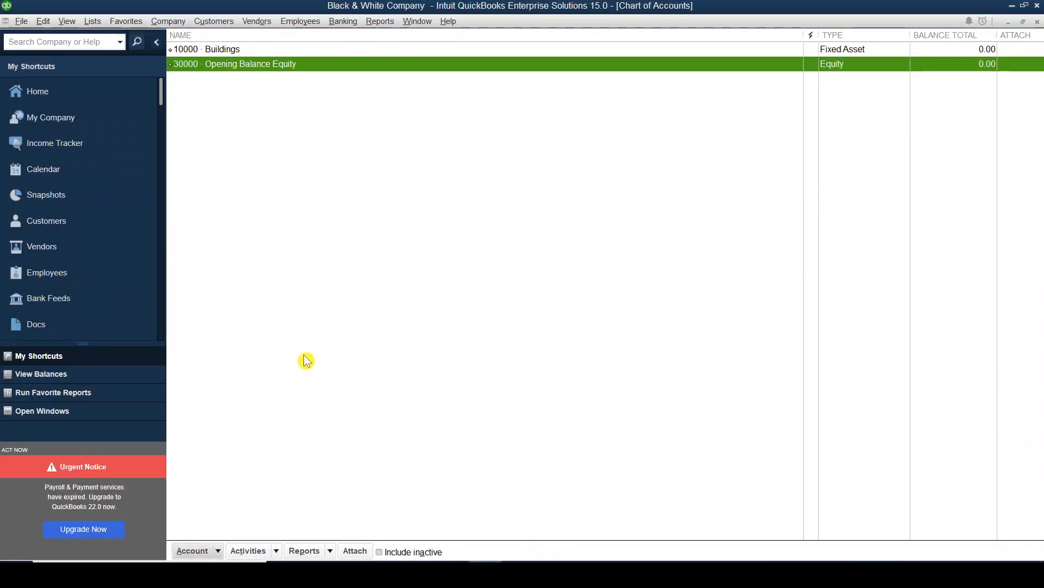
{"action": "left_click", "coordinate": [219, 551]}
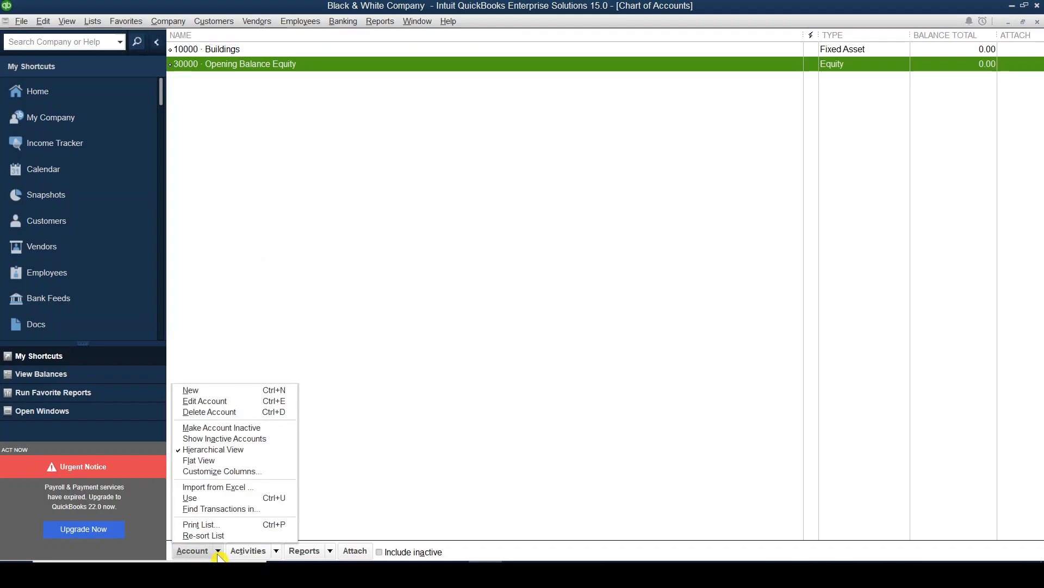
{"action": "left_click", "coordinate": [225, 392]}
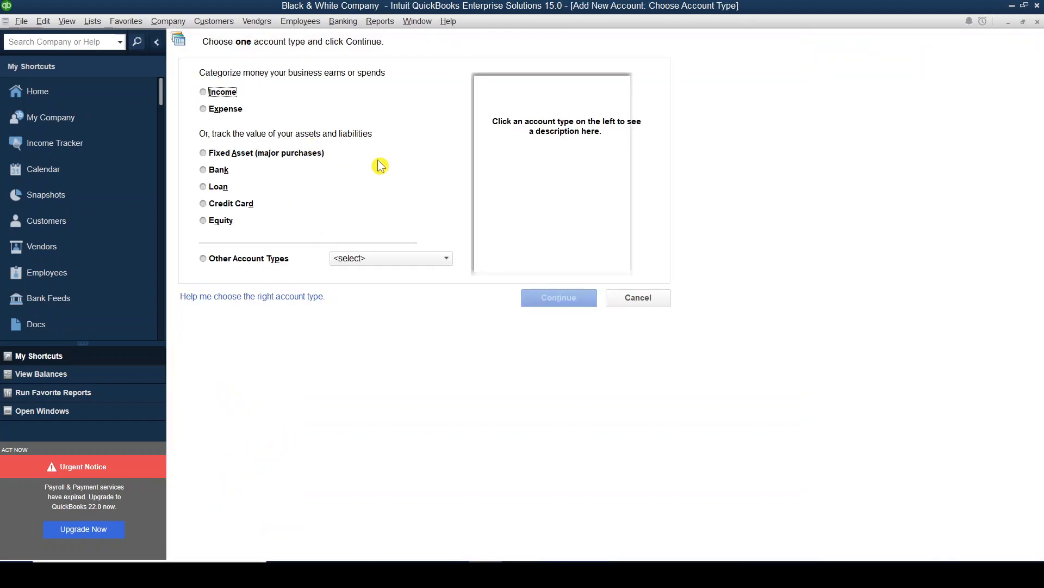
Check the Accounts Receivable description in Excel, choose Accounts Receivable as the new account's type in QuickBooks, and continue to its details
{"action": "key", "text": "alt+Tab"}
{"action": "left_click", "coordinate": [162, 211]}
{"action": "key", "text": "alt+Tab"}
{"action": "left_click", "coordinate": [205, 260]}
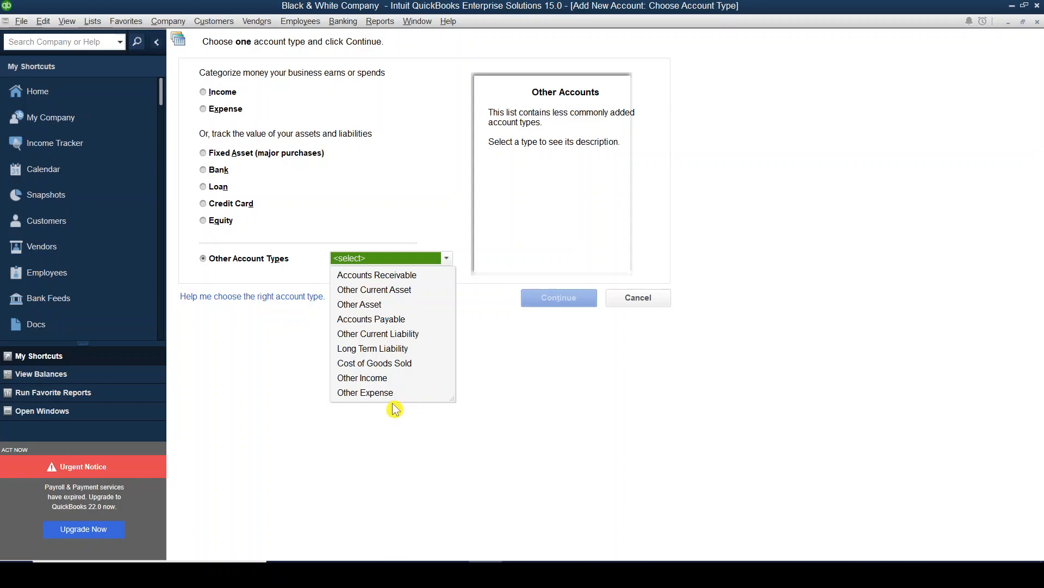
{"action": "left_click", "coordinate": [380, 277]}
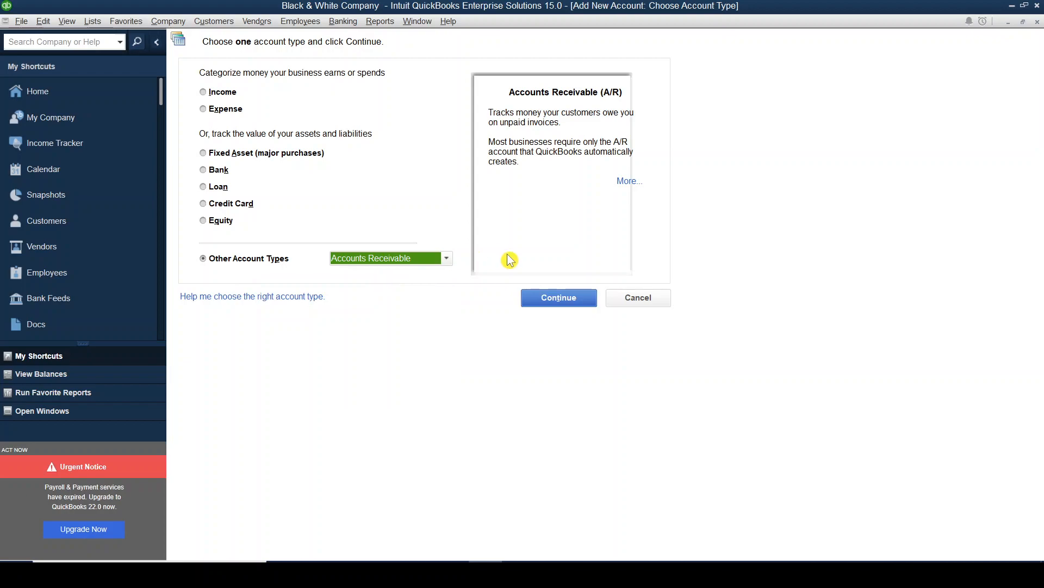
{"action": "left_click", "coordinate": [559, 299]}
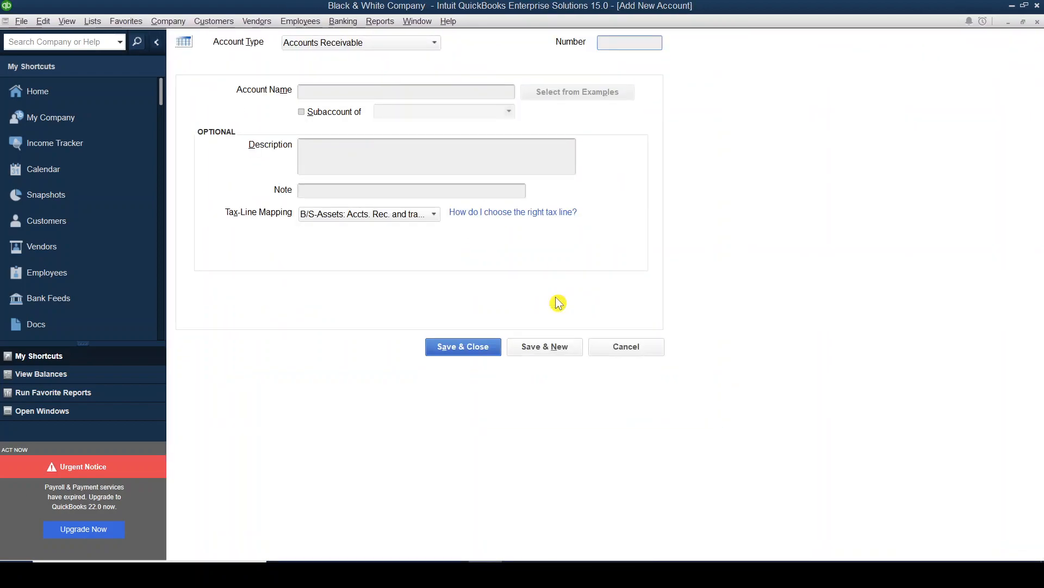
Using the Excel list as reference, give the new receivable account number 11000 and the name Accounts Receivables in QuickBooks
{"action": "key", "text": "alt+Tab"}
{"action": "key", "text": "alt+Tab"}
{"action": "left_click", "coordinate": [609, 43]}
{"action": "type", "text": "11"}
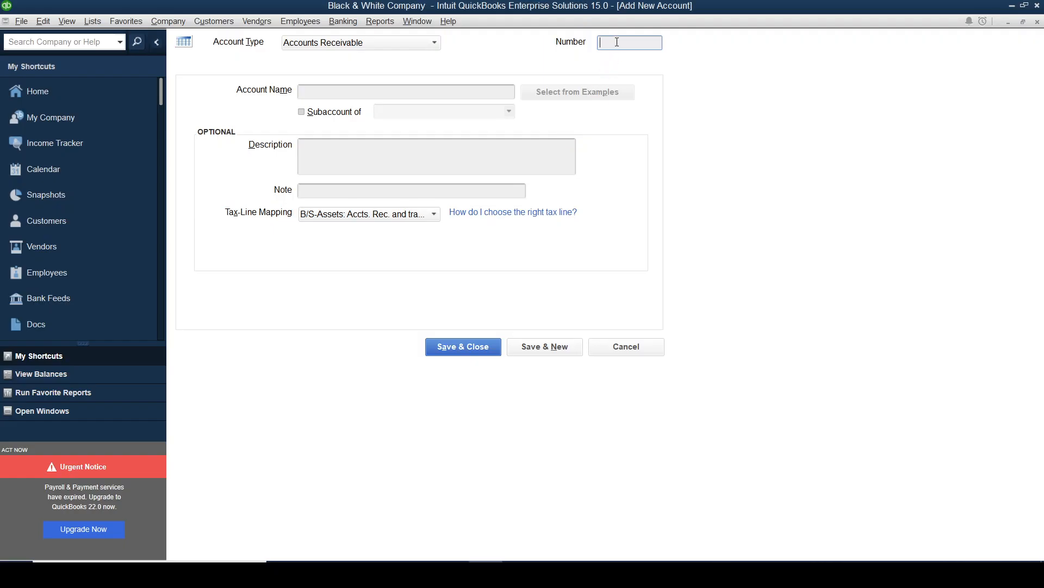
{"action": "type", "text": "000"}
{"action": "key", "text": "Tab"}
{"action": "key", "text": "alt+Tab"}
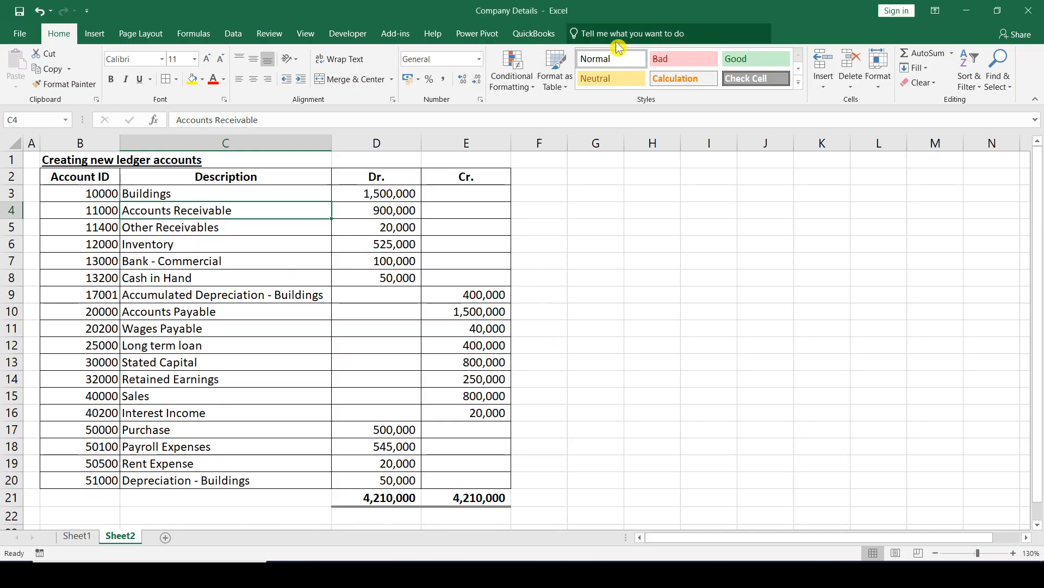
{"action": "key", "text": "alt+Tab"}
{"action": "type", "text": "Accounts "}
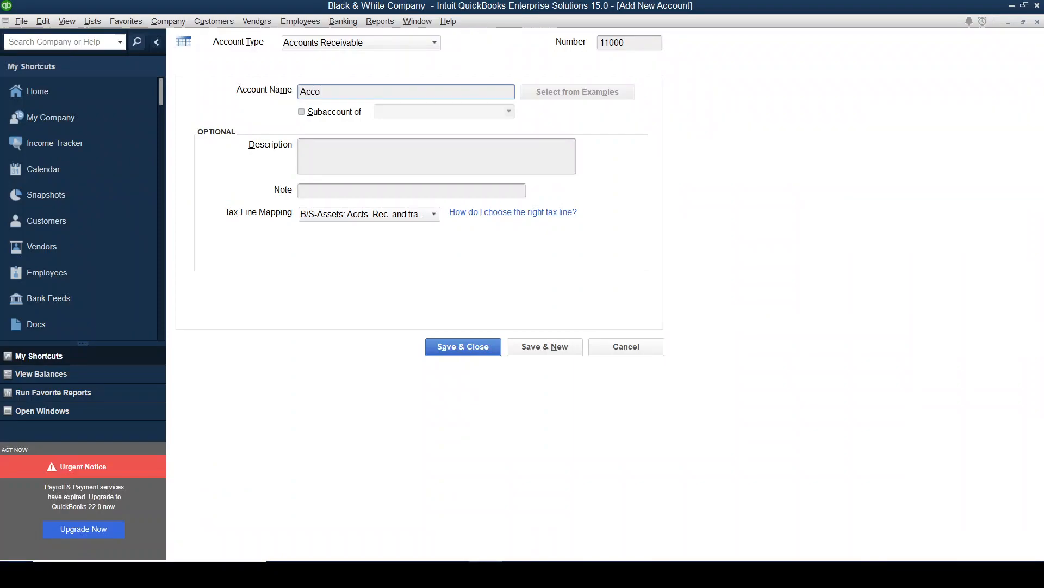
{"action": "type", "text": "Receibva"}
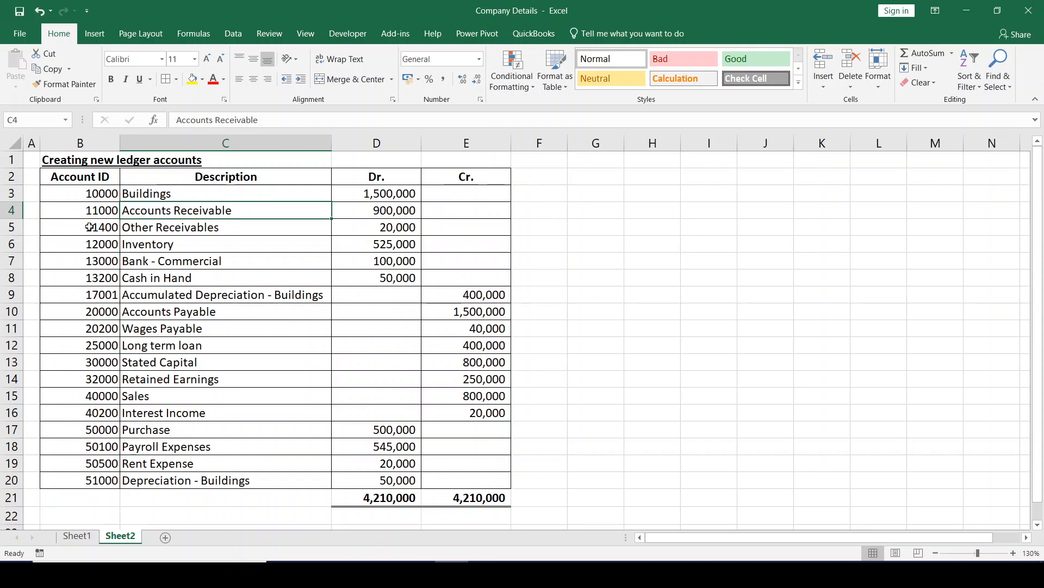
Review the accounts from Other Receivables onward in Excel, and save the Accounts Receivables account in QuickBooks, continuing with a new one
{"action": "left_click_drag", "start_coordinate": [90, 227], "coordinate": [213, 471]}
{"action": "left_click", "coordinate": [77, 227]}
{"action": "key", "text": "alt+Tab"}
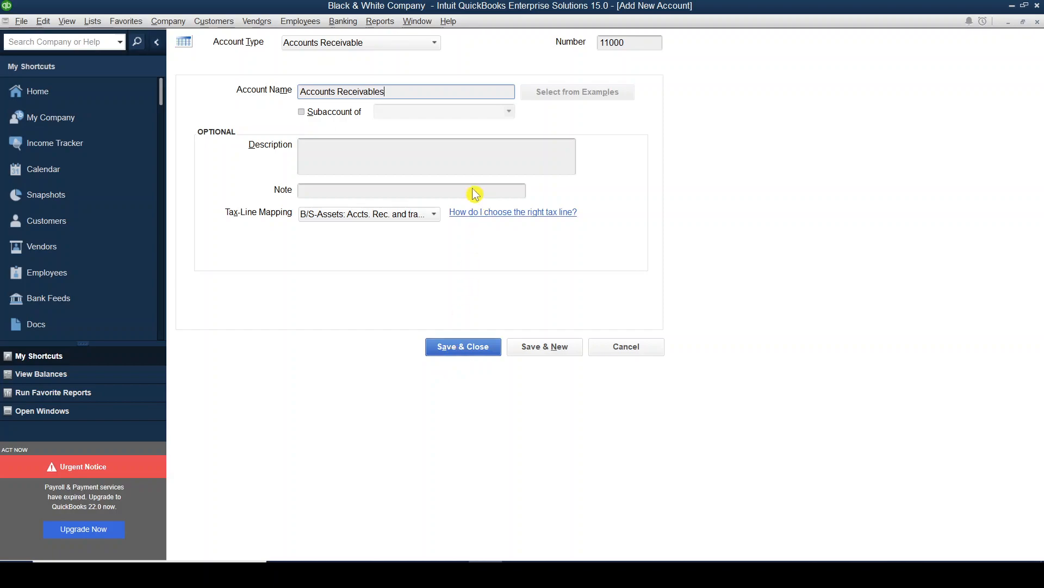
{"action": "left_click", "coordinate": [538, 354]}
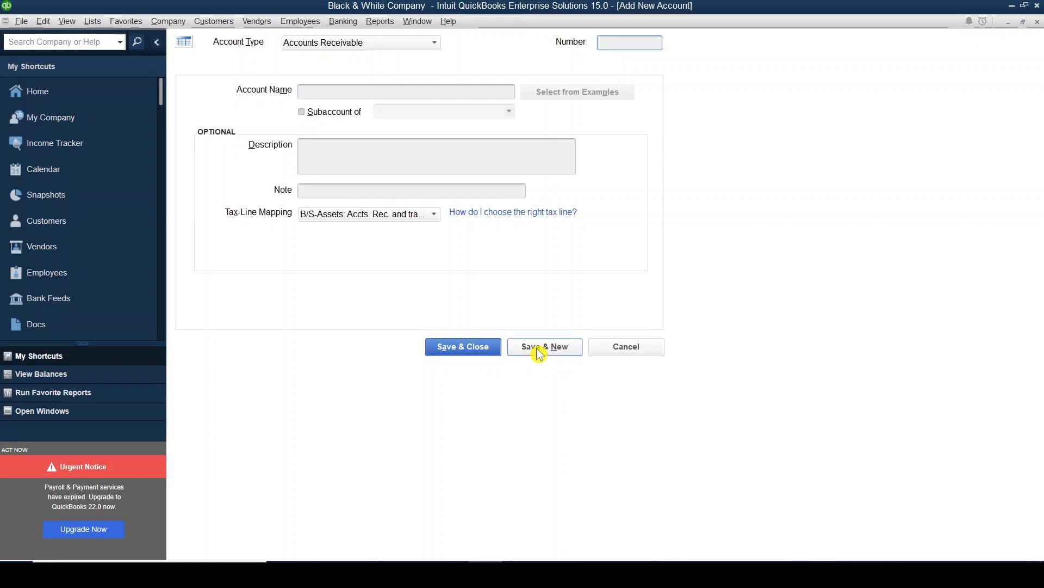
Mark the Other Receivables row in Excel and set the new QuickBooks account's type to Other Current Asset
{"action": "key", "text": "alt+Tab"}
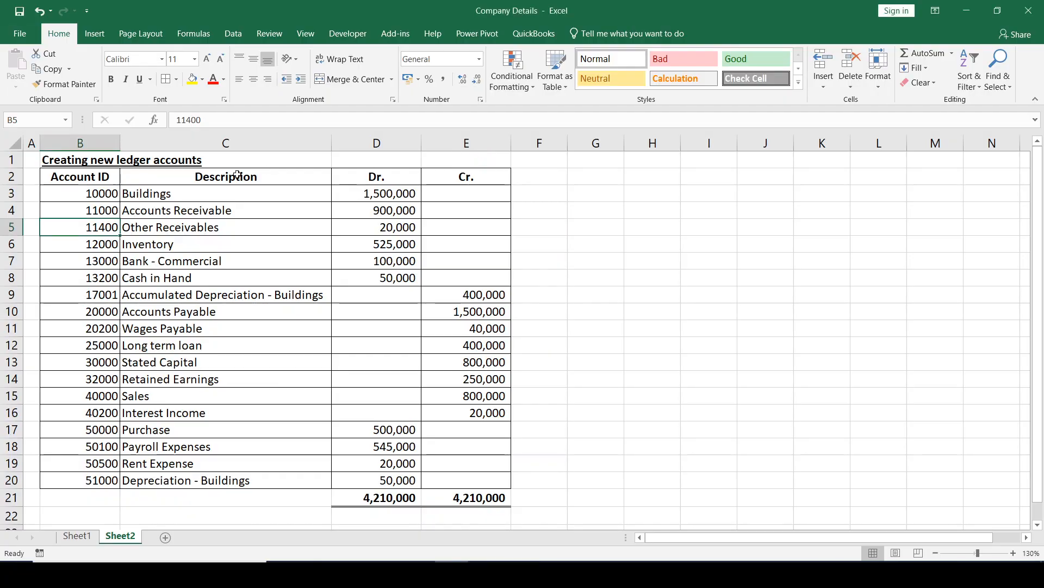
{"action": "left_click", "coordinate": [11, 227]}
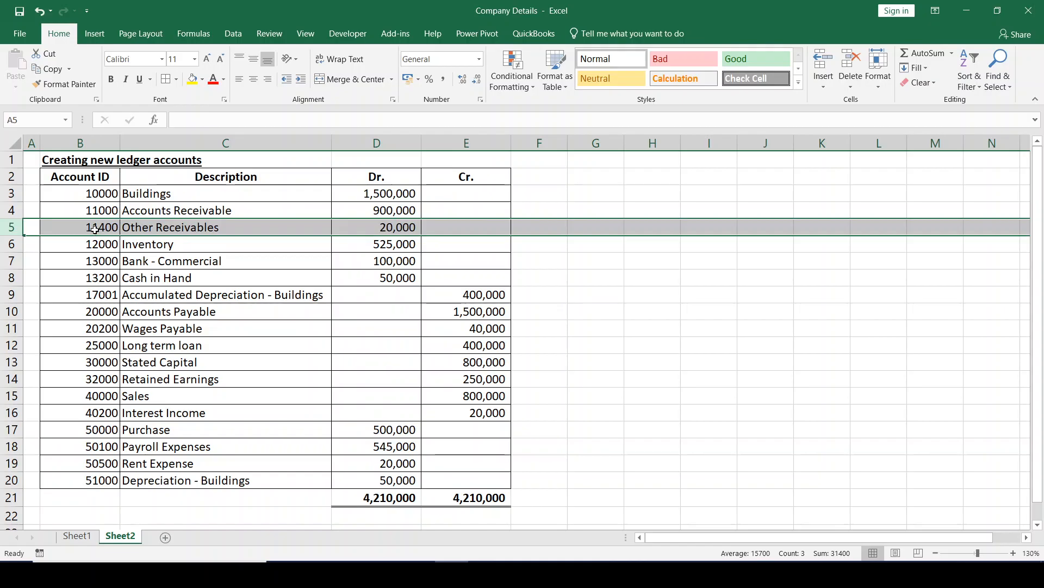
{"action": "key", "text": "alt+Tab"}
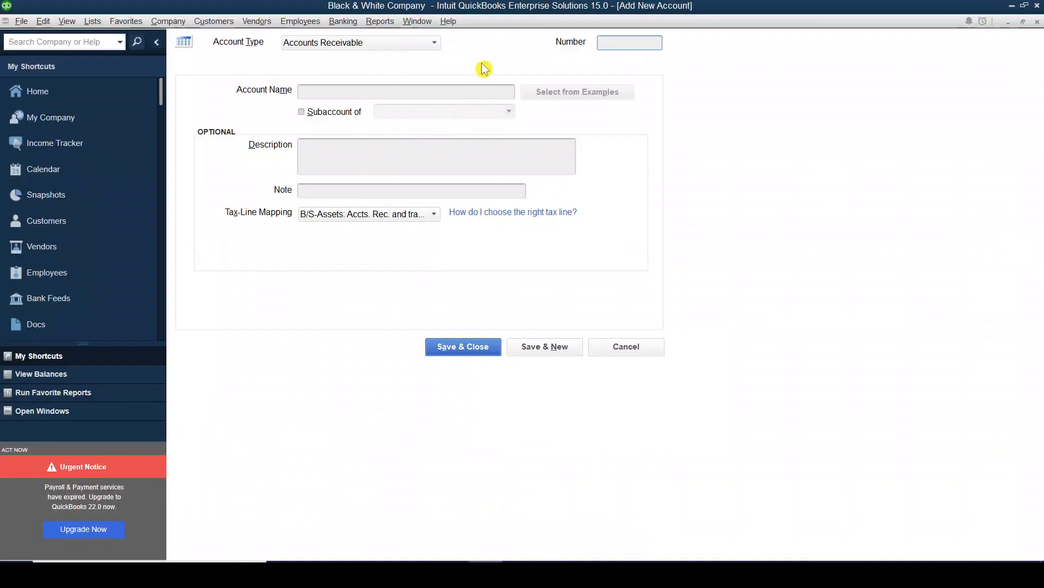
{"action": "left_click", "coordinate": [436, 47]}
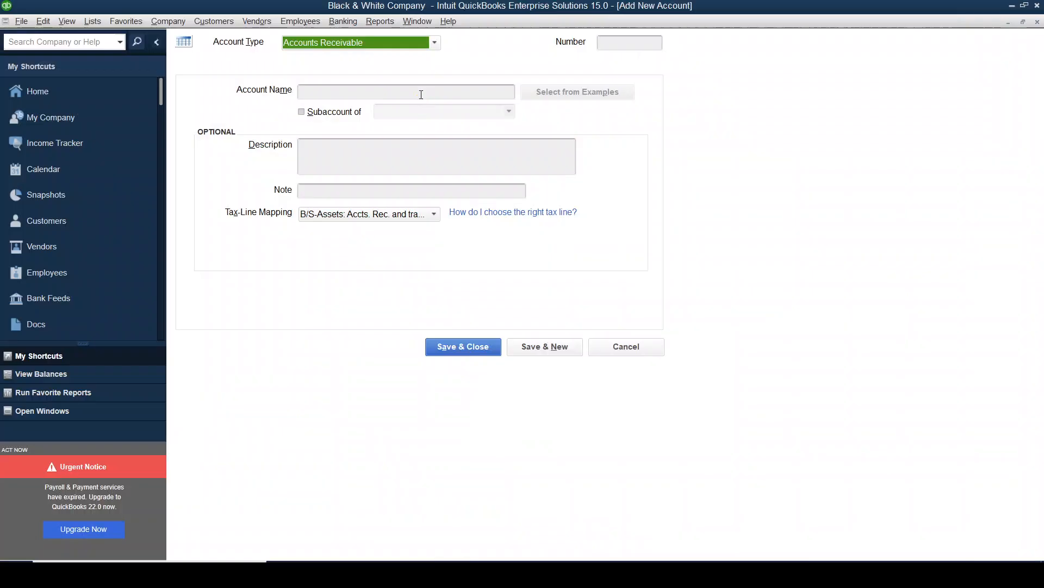
{"action": "left_click", "coordinate": [435, 47]}
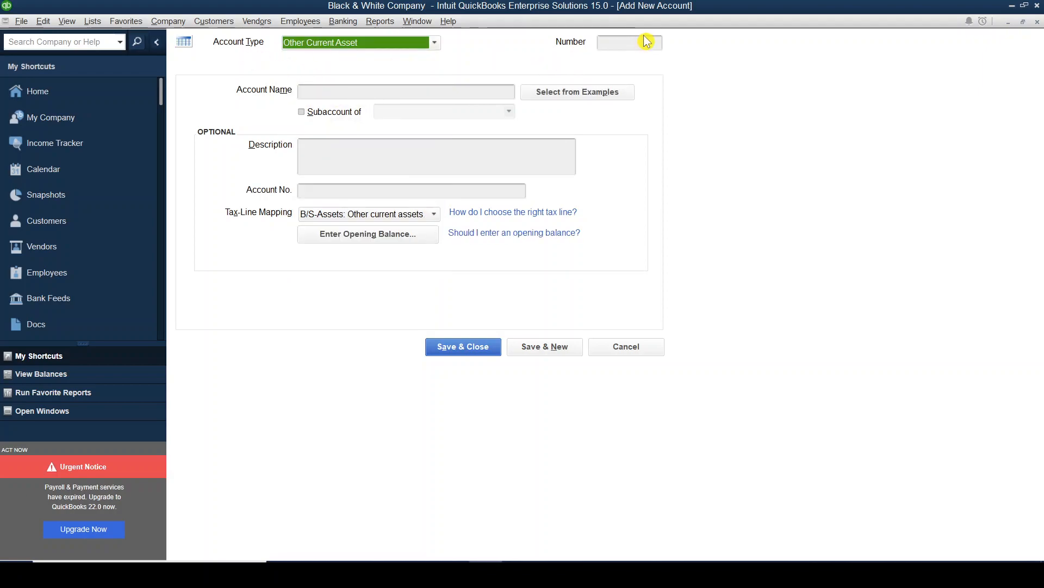
Recheck the Excel row, enter number 11400 and name Other Receivables in QuickBooks, and save the account, continuing with a new one
{"action": "key", "text": "alt+Tab"}
{"action": "key", "text": "shift+space"}
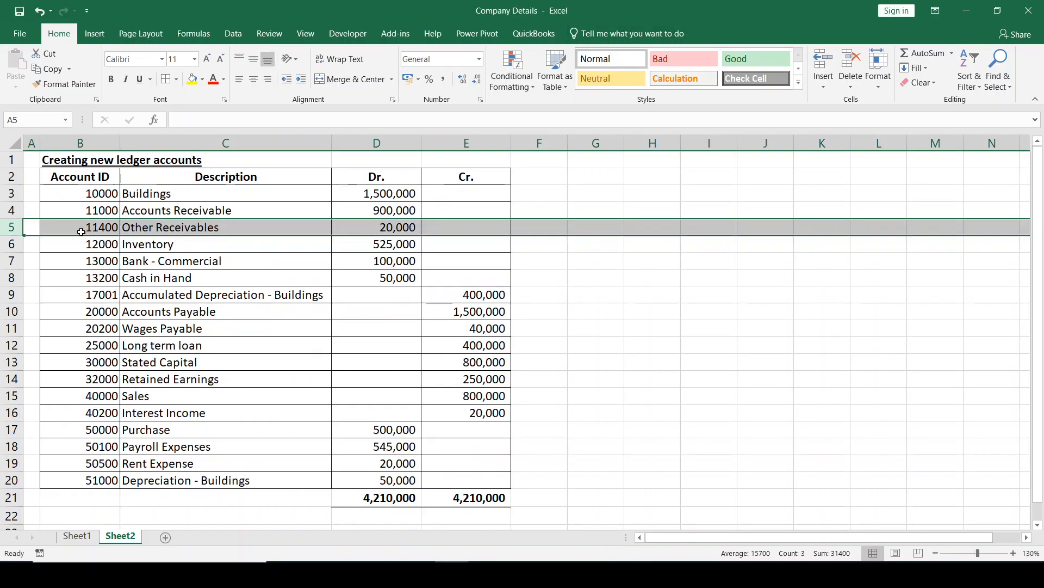
{"action": "key", "text": "alt+Tab"}
{"action": "type", "text": "4"}
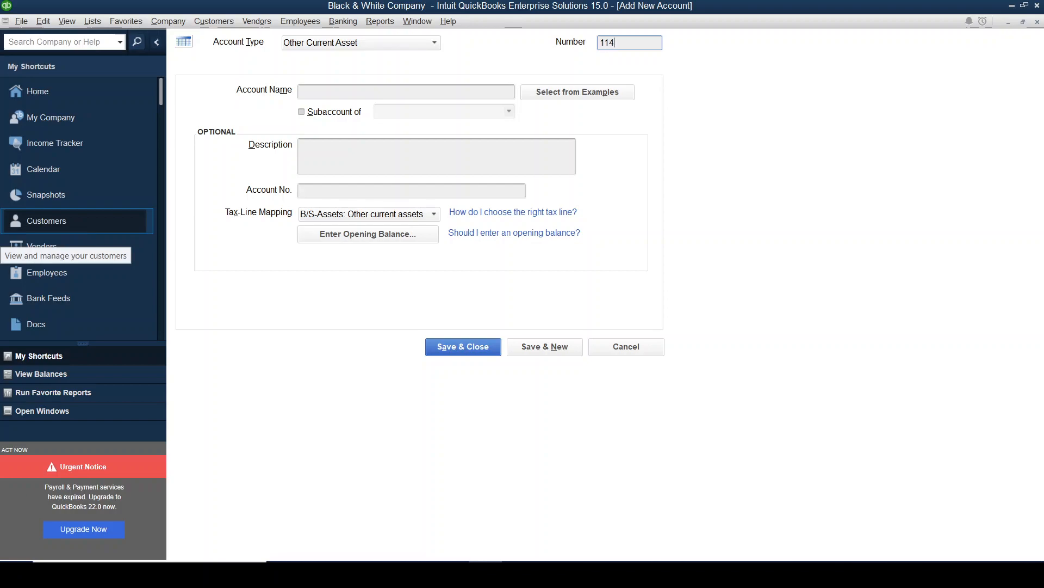
{"action": "left_click", "coordinate": [333, 92]}
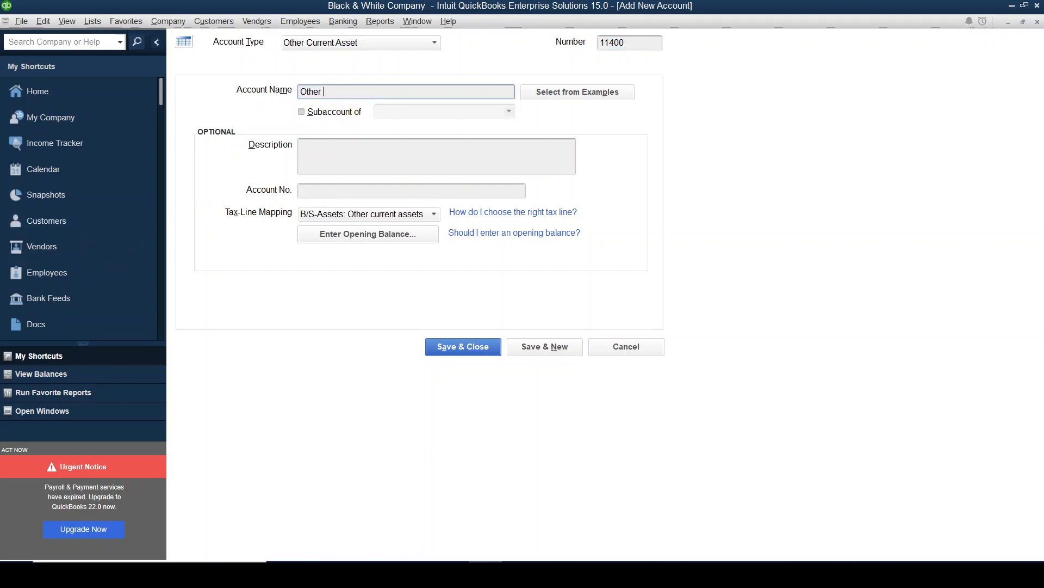
{"action": "type", "text": "Other Receivables"}
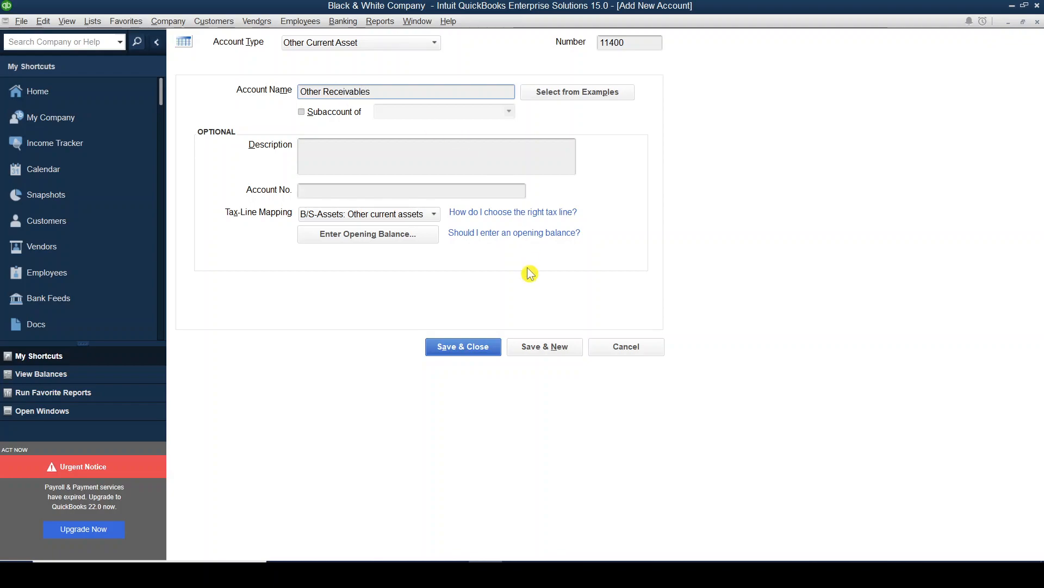
{"action": "left_click", "coordinate": [532, 353]}
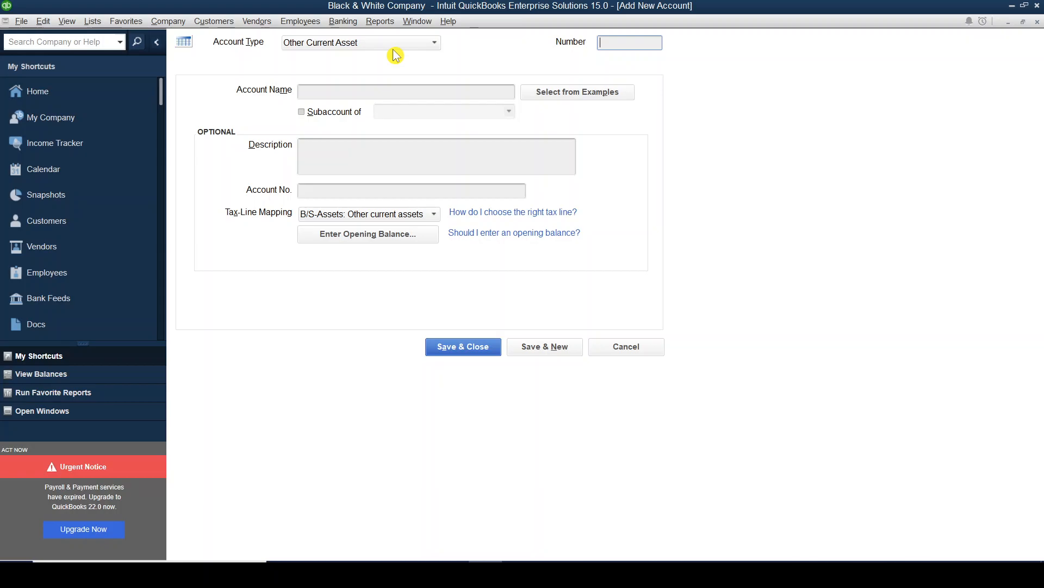
Mark the Inventory row in Excel and choose Other Current Asset as the type of the new QuickBooks account
{"action": "key", "text": "alt+Tab"}
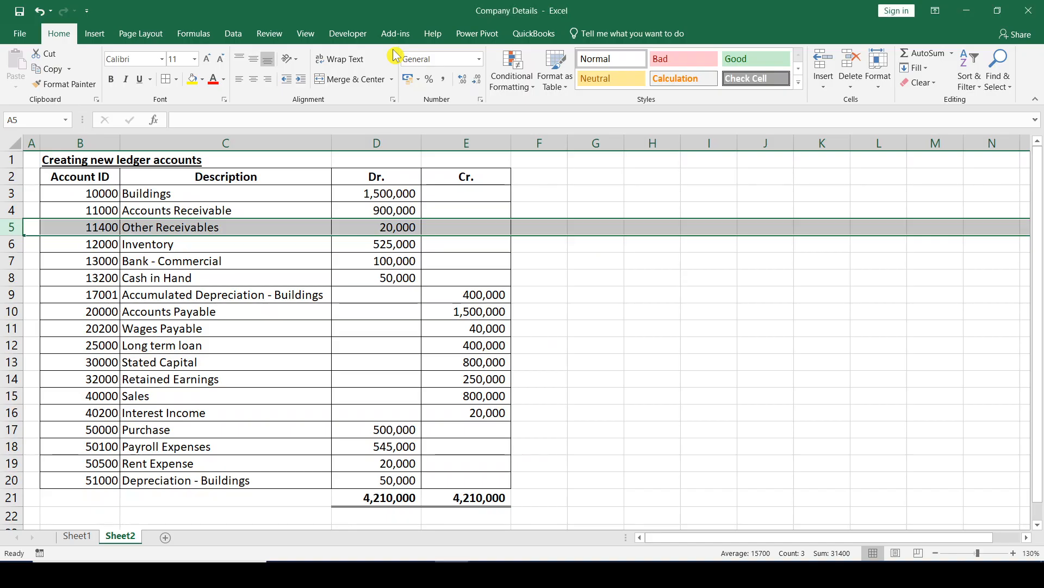
{"action": "left_click", "coordinate": [10, 245]}
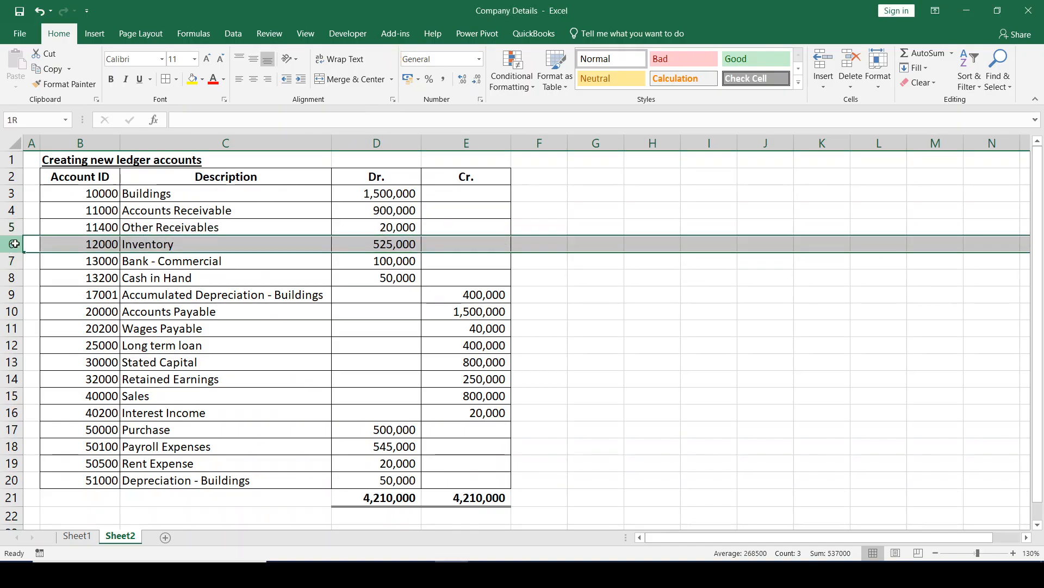
{"action": "key", "text": "alt+Tab"}
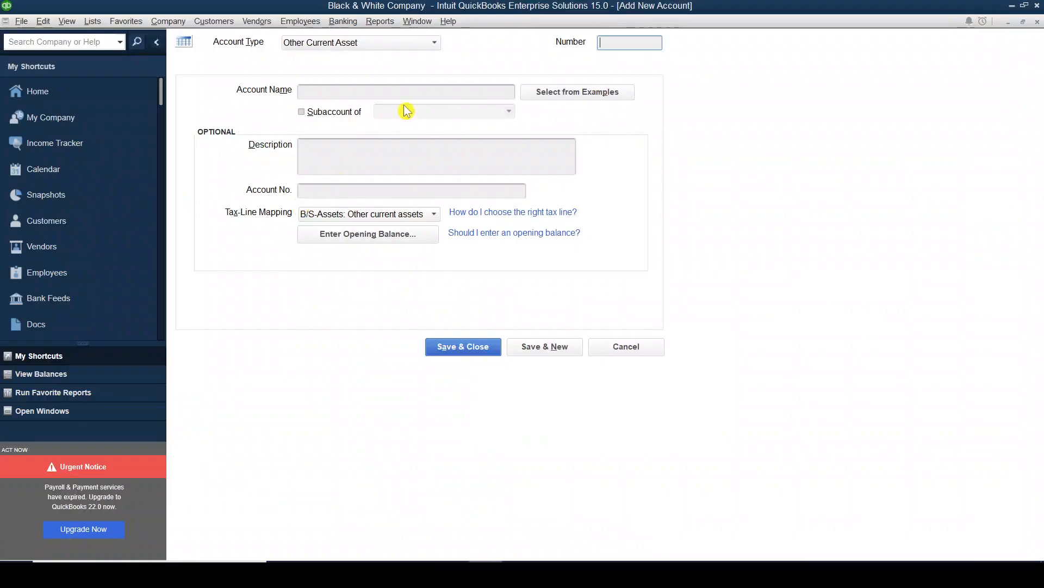
{"action": "left_click", "coordinate": [436, 47]}
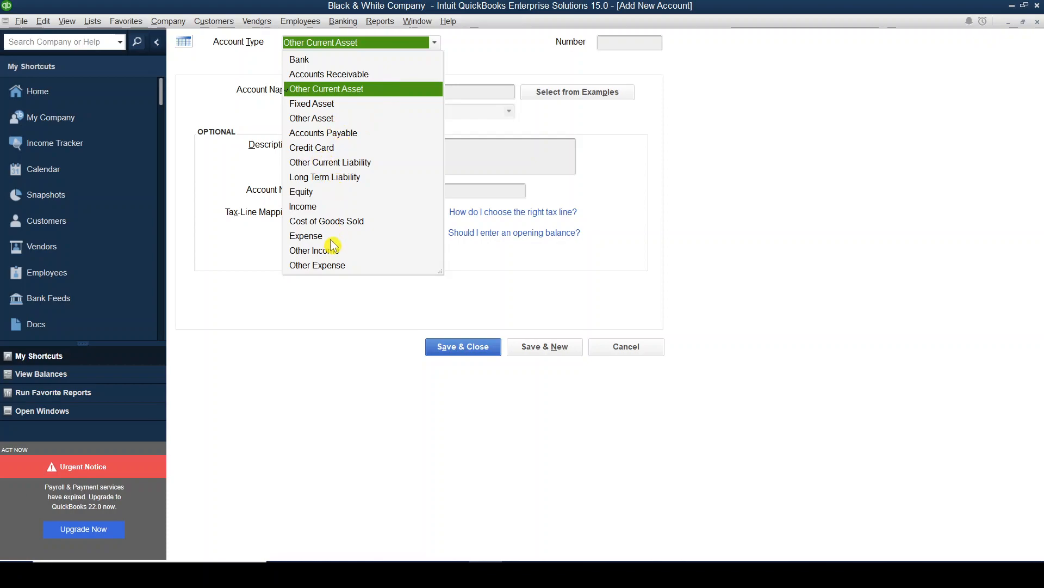
{"action": "left_click", "coordinate": [345, 91]}
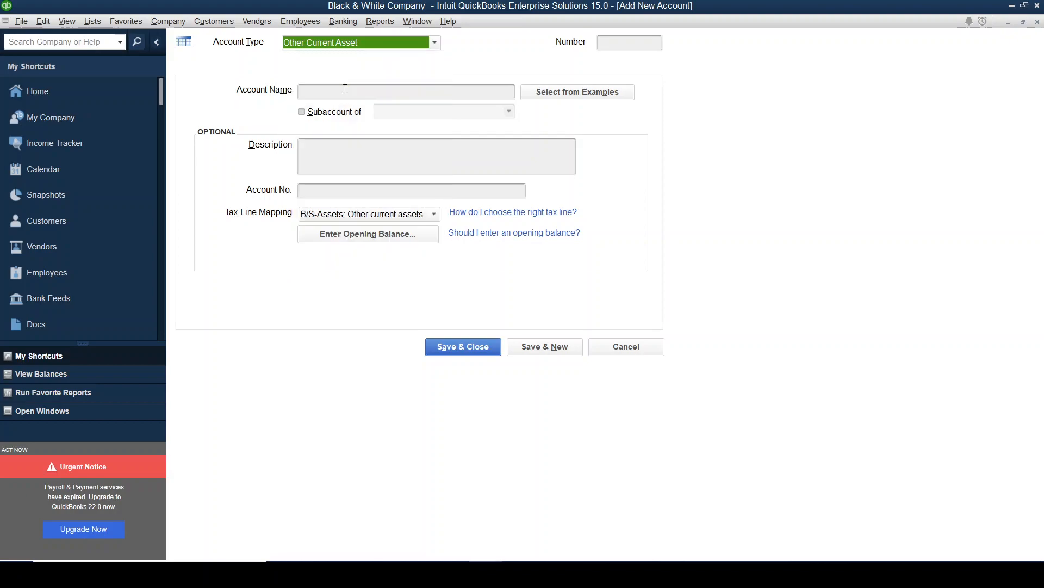
Give the new account number 12000 and the name Inventory, and save it, continuing with another new account
{"action": "left_click", "coordinate": [633, 47]}
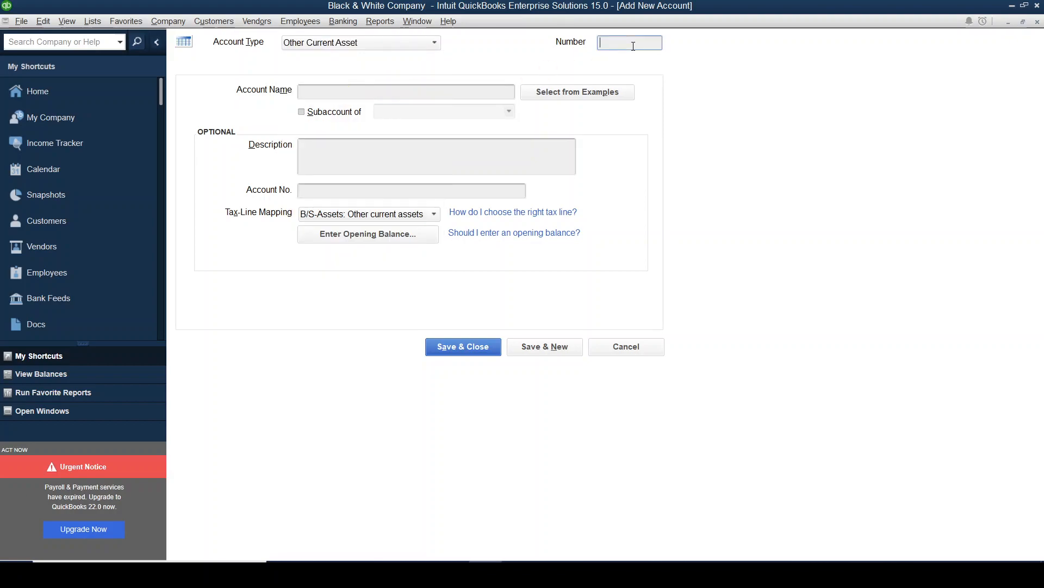
{"action": "left_click", "coordinate": [300, 92]}
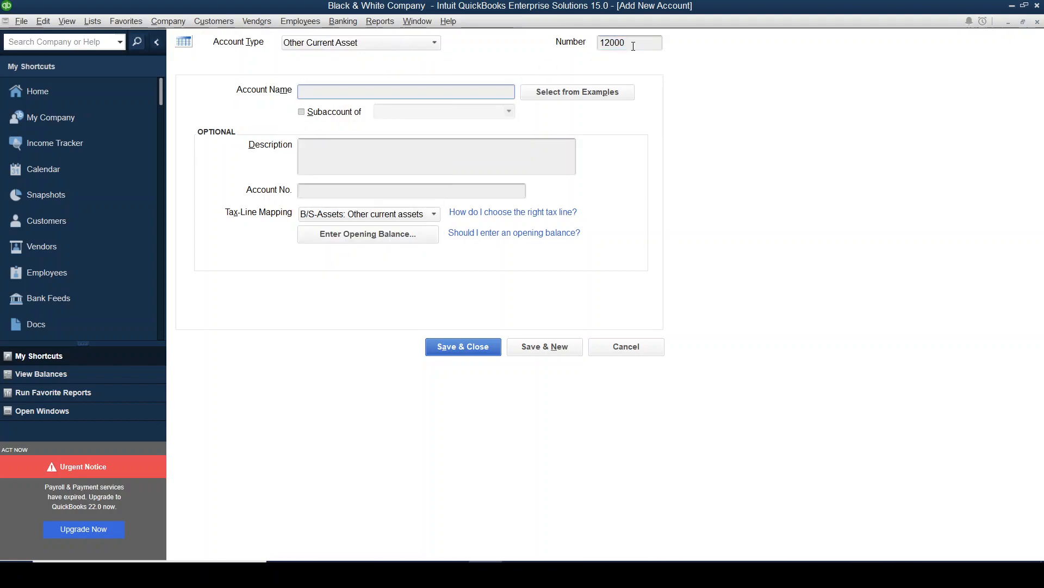
{"action": "type", "text": "Inventory"}
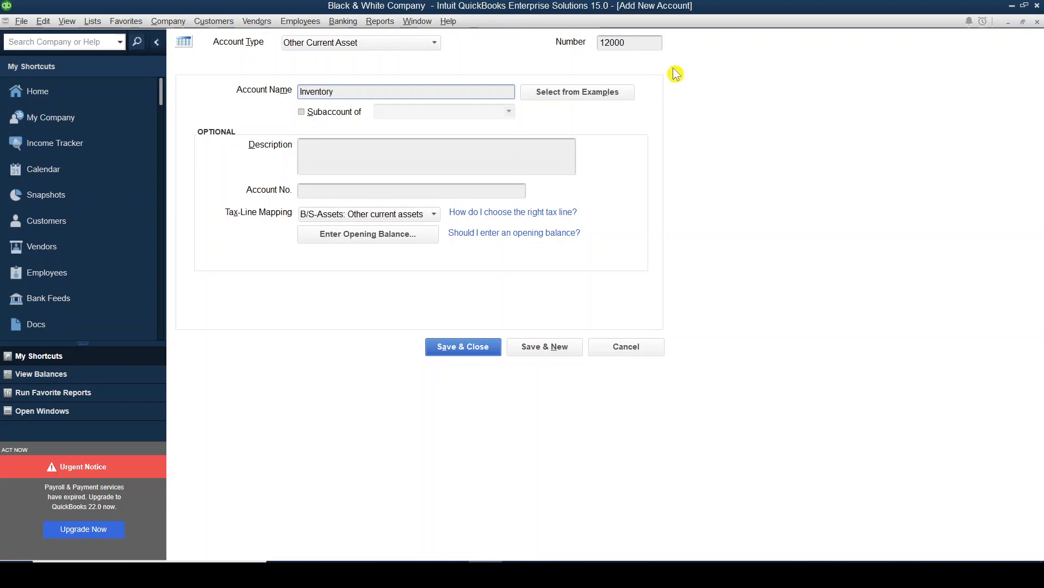
{"action": "left_click", "coordinate": [544, 349]}
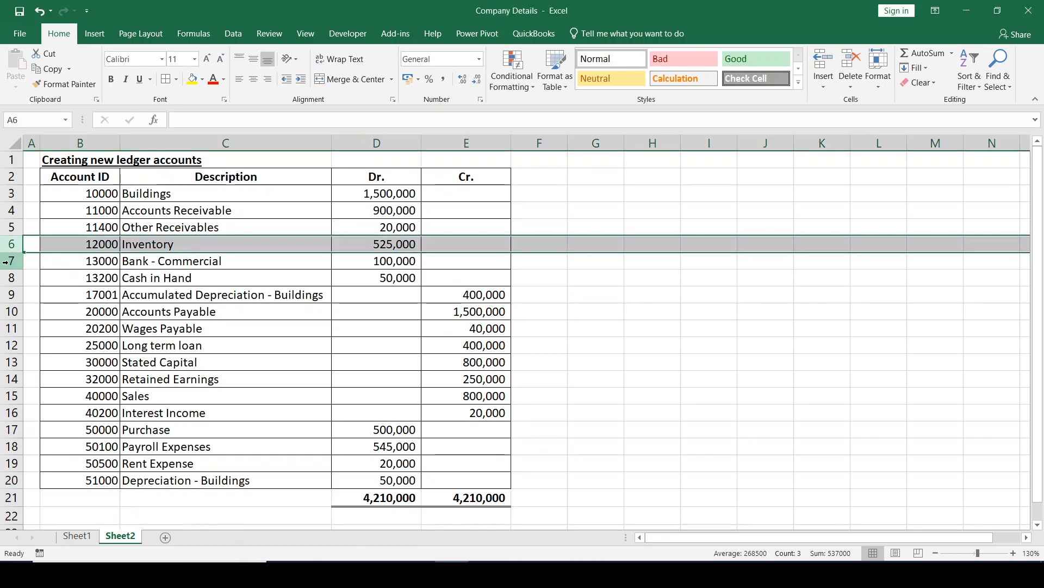
Mark the Bank - Commercial row in Excel and set the new QuickBooks account's type to Bank
{"action": "left_click", "coordinate": [6, 261]}
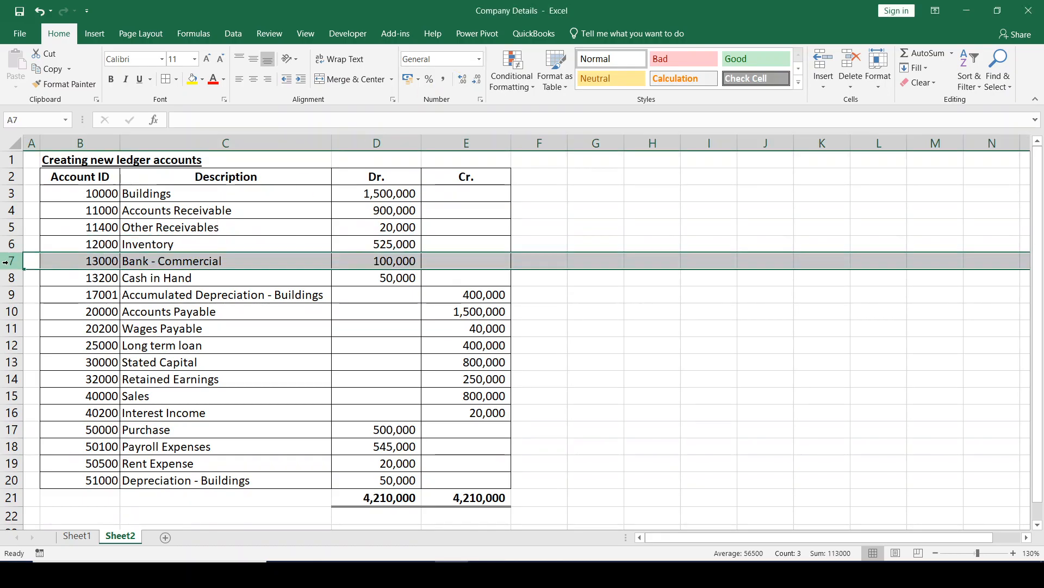
{"action": "key", "text": "alt+Tab"}
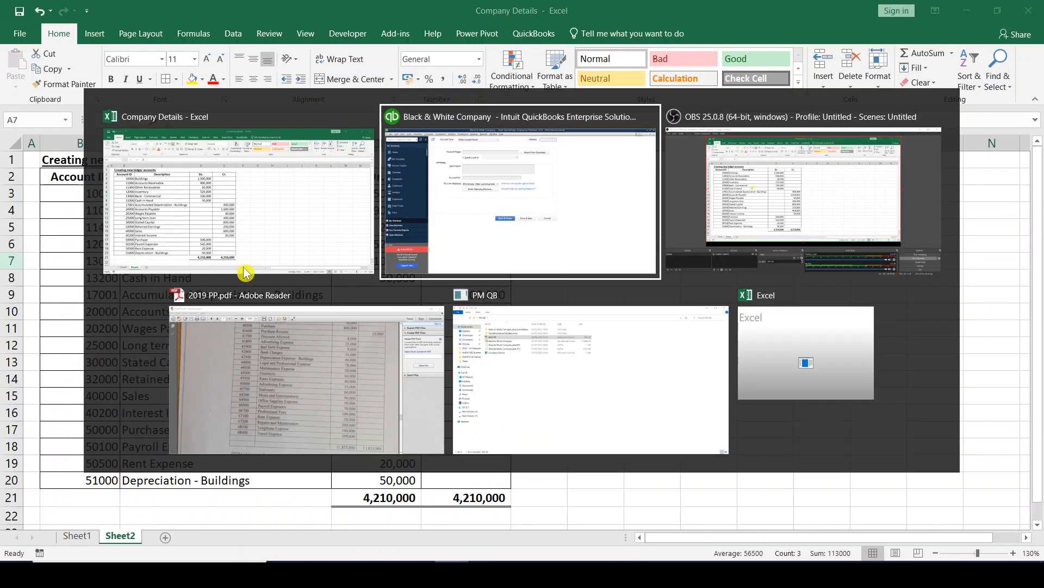
{"action": "left_click", "coordinate": [435, 47]}
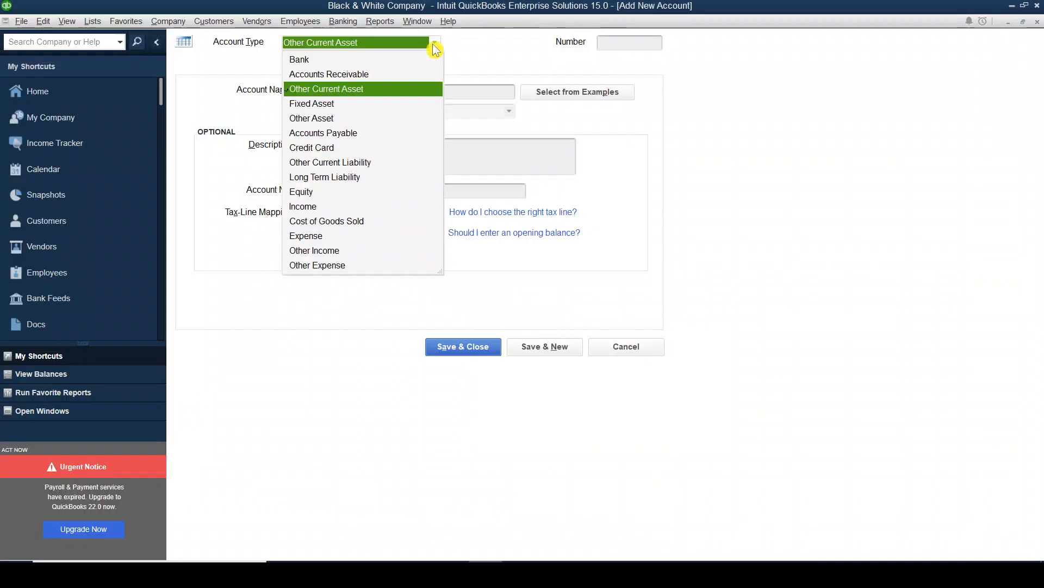
{"action": "left_click", "coordinate": [315, 61]}
Recheck the Excel row, enter number 13000 and name Bank - Commercial in QuickBooks, and save the account, continuing with a new one
{"action": "key", "text": "alt+Tab"}
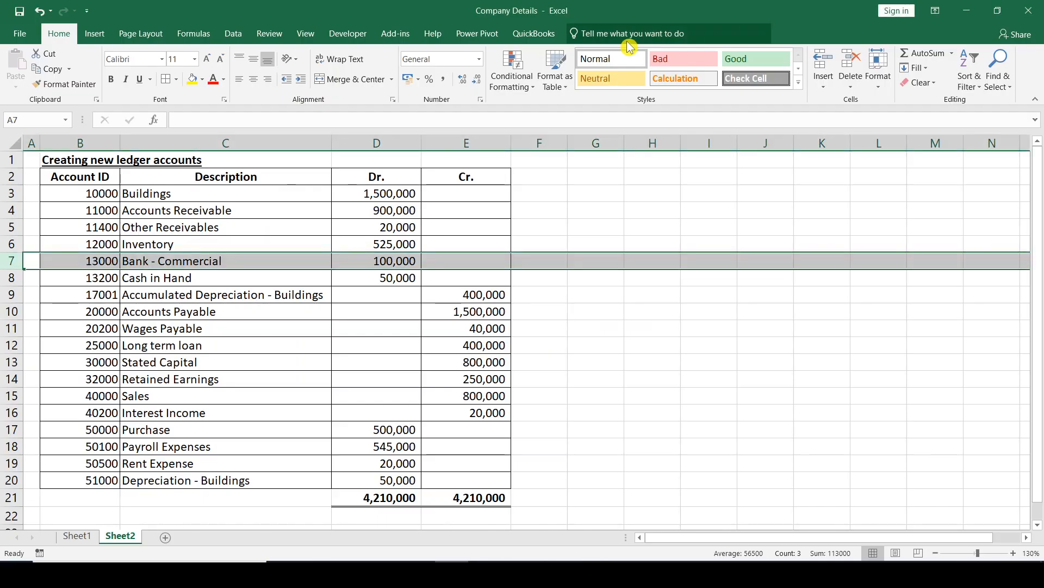
{"action": "key", "text": "alt+Tab"}
{"action": "key", "text": "Tab"}
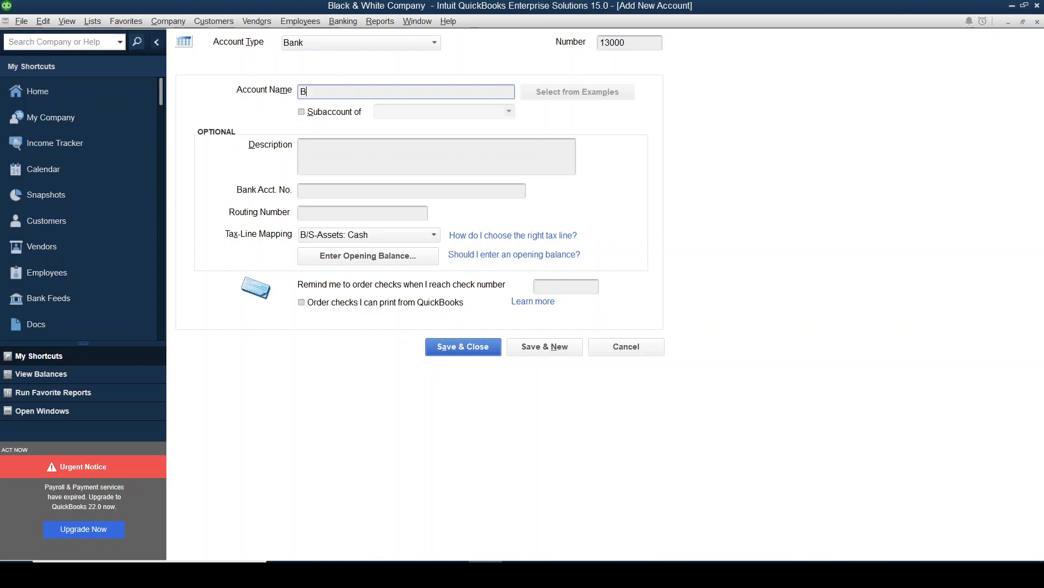
{"action": "type", "text": "Bank - Commercial"}
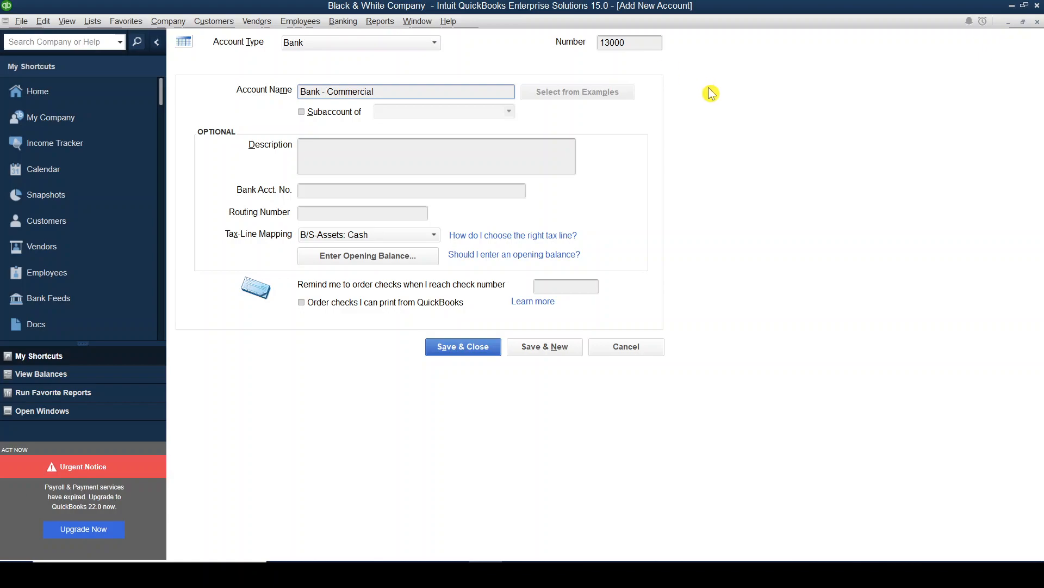
{"action": "left_click", "coordinate": [537, 352]}
Mark the Cash in Hand row in Excel and choose Bank as the type of the new QuickBooks account
{"action": "key", "text": "alt+Tab"}
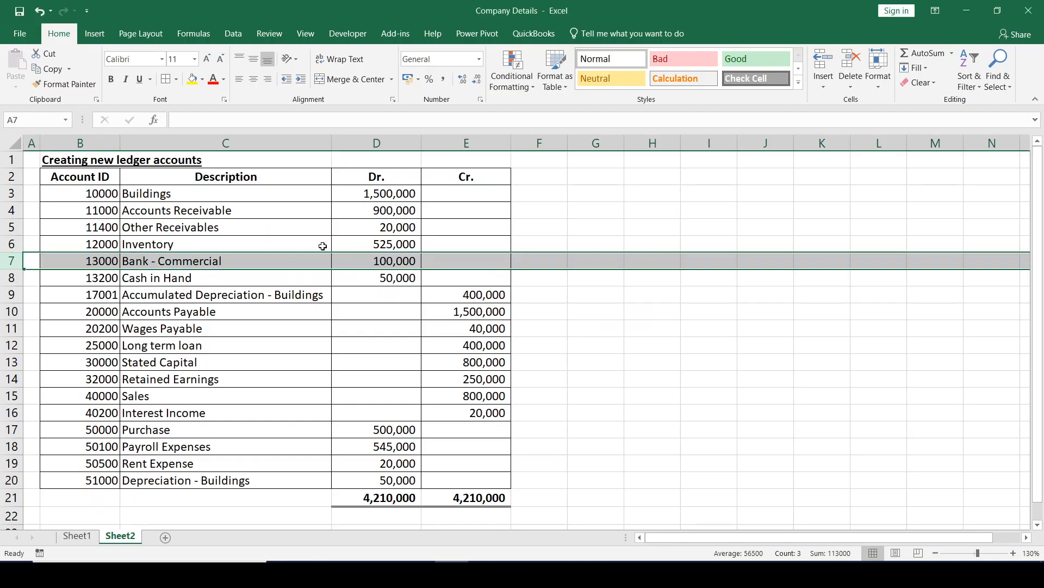
{"action": "left_click", "coordinate": [11, 277]}
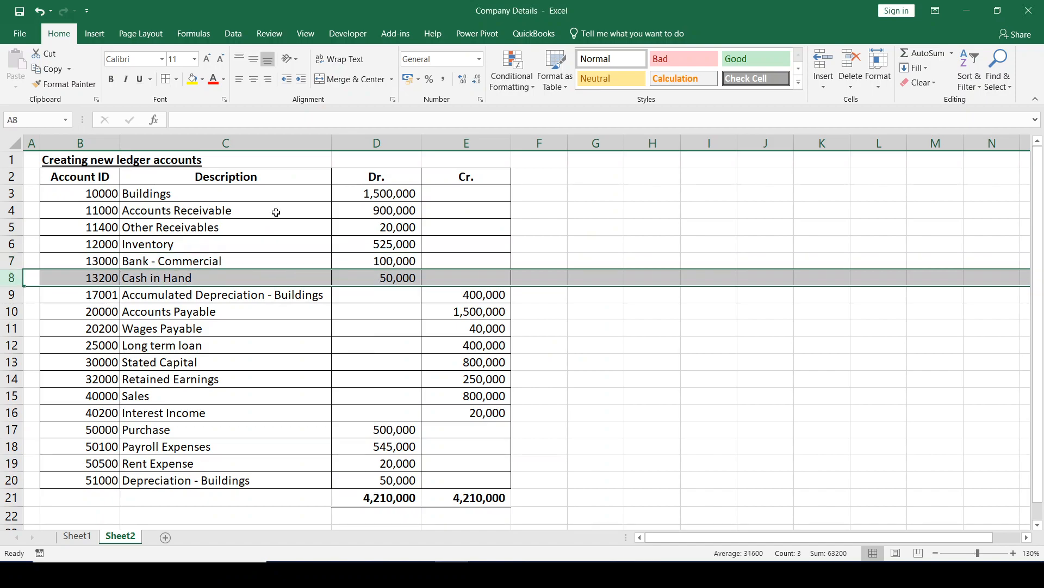
{"action": "key", "text": "alt+Tab"}
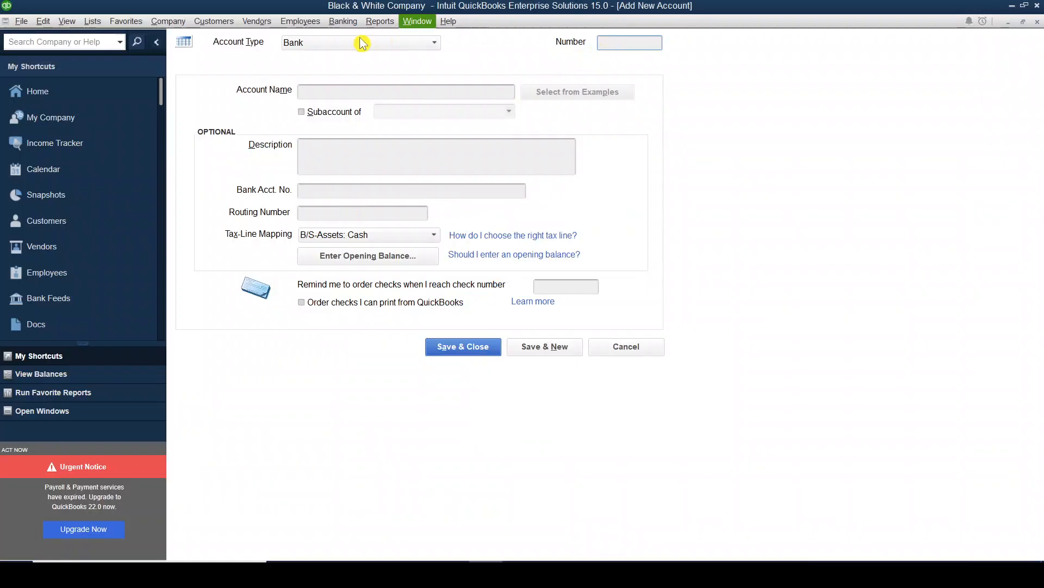
{"action": "left_click", "coordinate": [434, 43]}
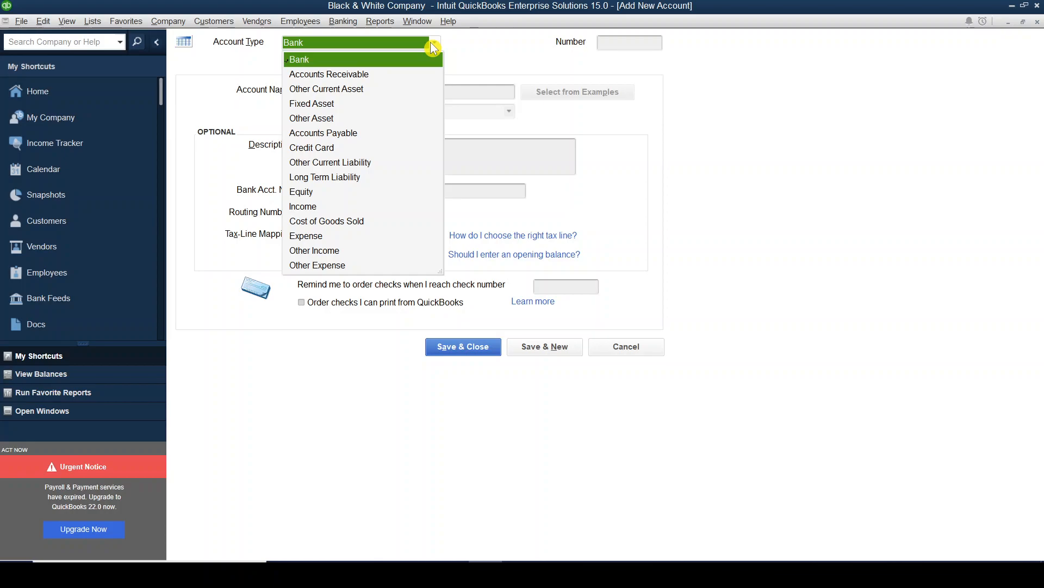
{"action": "left_click", "coordinate": [337, 65]}
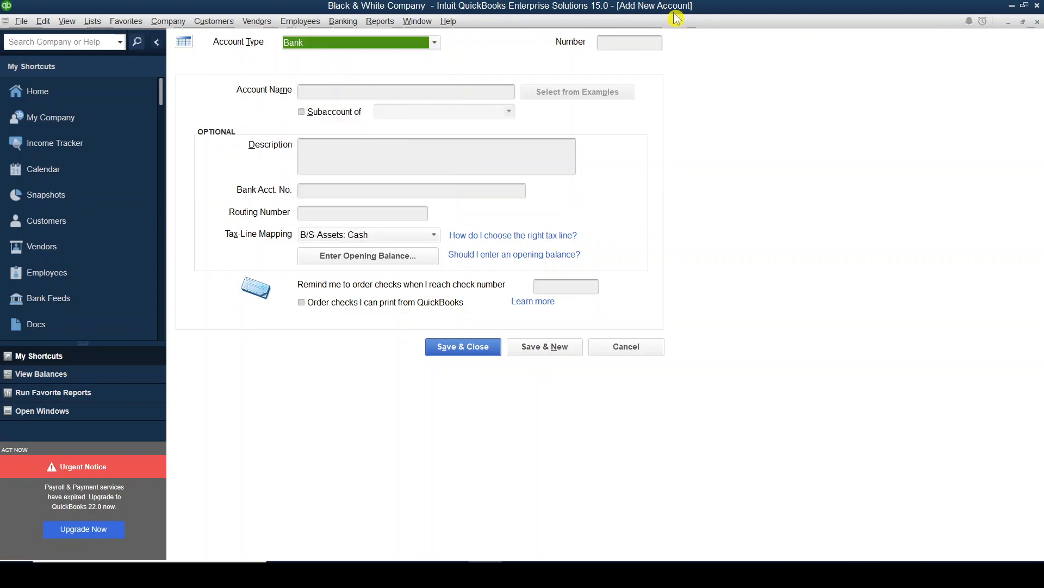
Give the new account number 13200 and the name Cash in Hand, and save it, continuing with another new account
{"action": "left_click", "coordinate": [637, 42]}
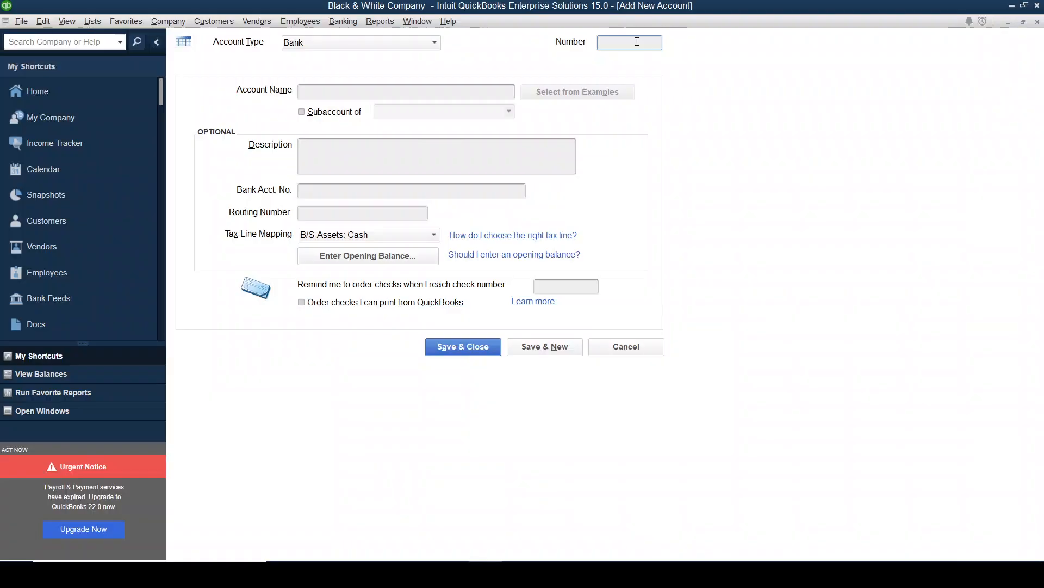
{"action": "type", "text": "13200"}
{"action": "key", "text": "alt+Tab"}
{"action": "key", "text": "alt+Tab"}
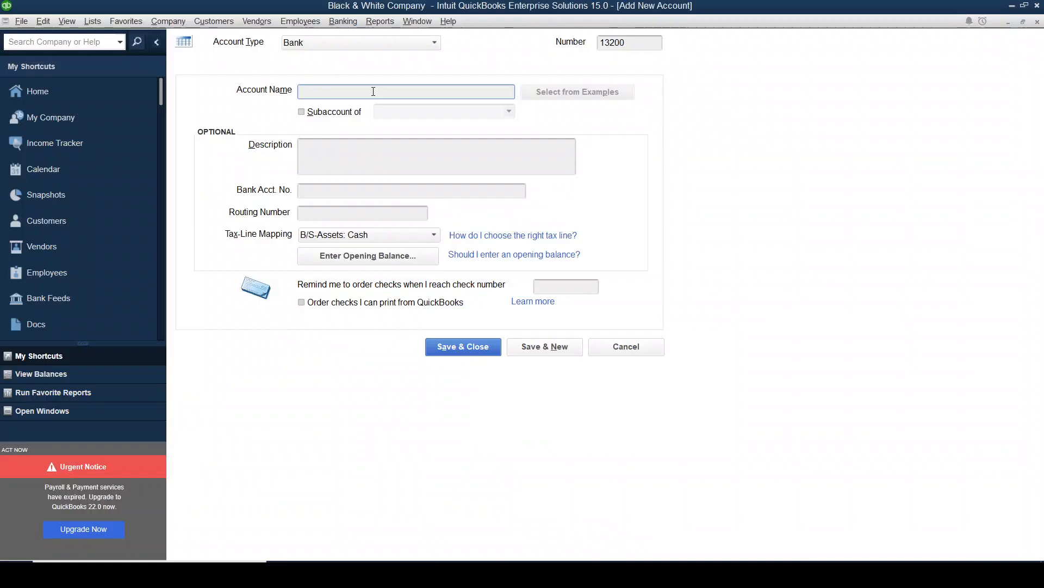
{"action": "type", "text": "Cash in Hand"}
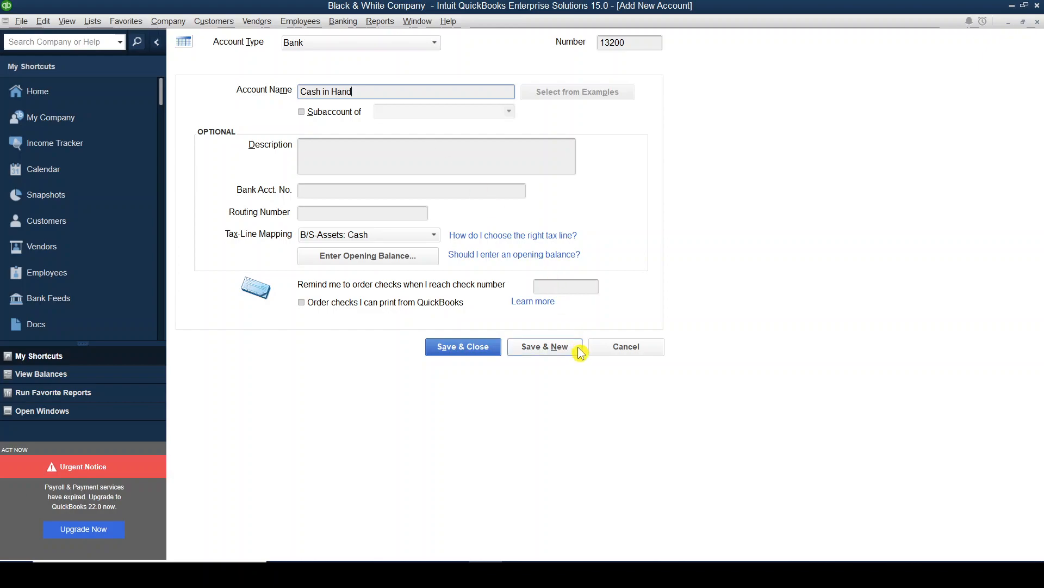
{"action": "left_click", "coordinate": [543, 348]}
Mark the Accumulated Depreciation - Buildings row in Excel and set the new QuickBooks account's type to Fixed Asset
{"action": "key", "text": "alt+Tab"}
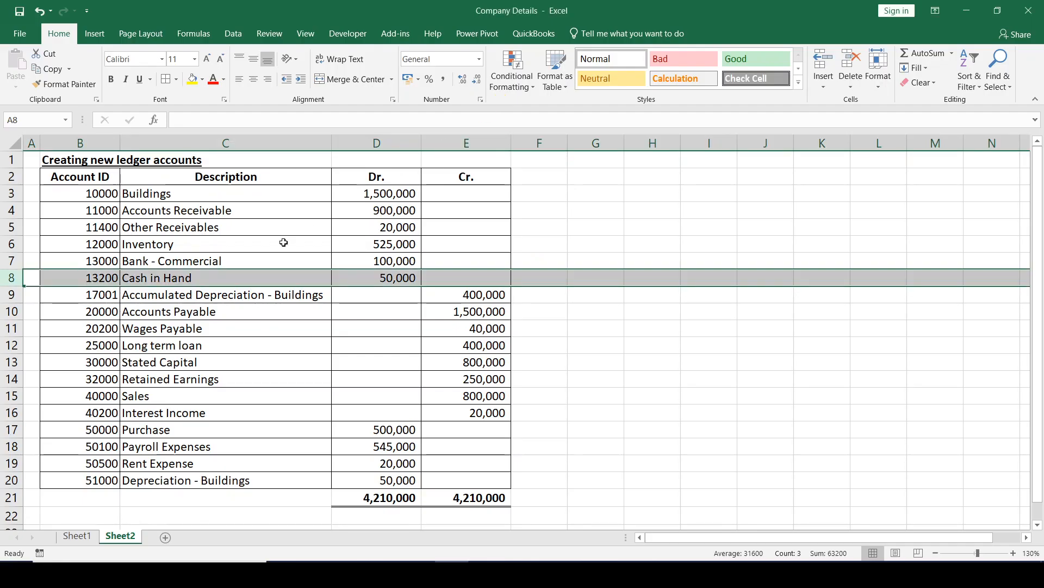
{"action": "left_click", "coordinate": [12, 295]}
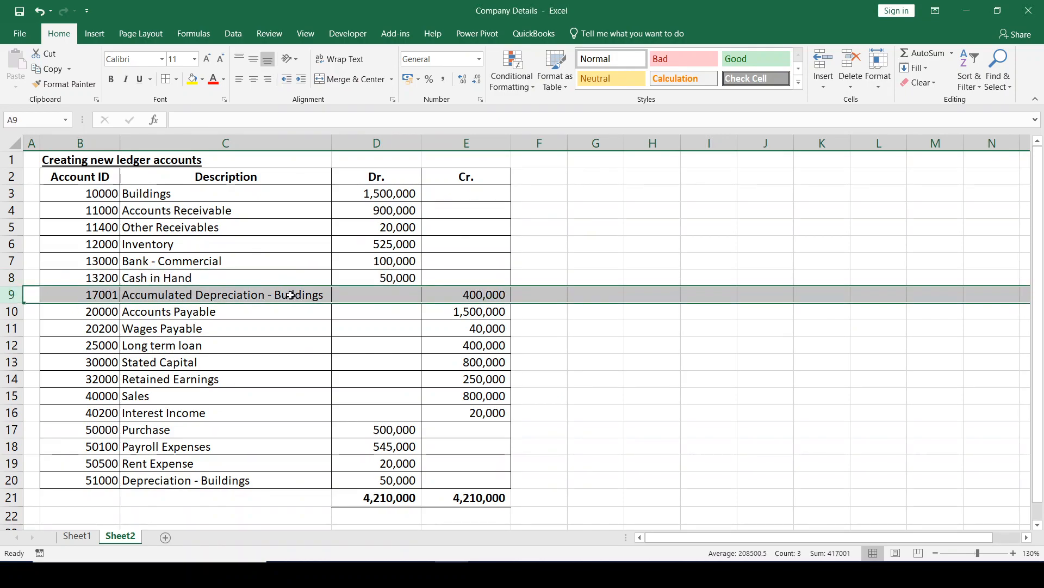
{"action": "key", "text": "alt+Tab"}
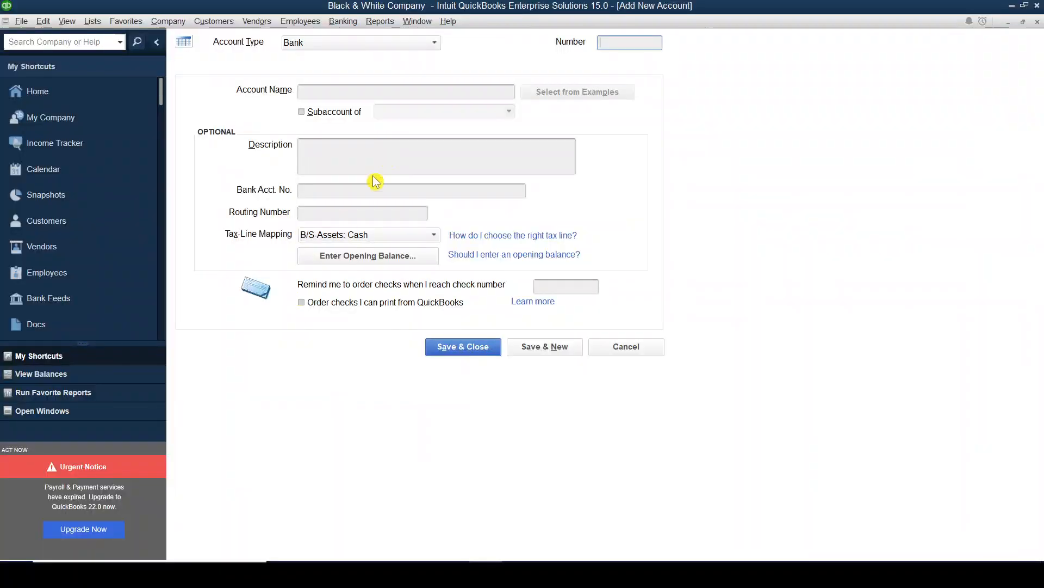
{"action": "left_click", "coordinate": [435, 44]}
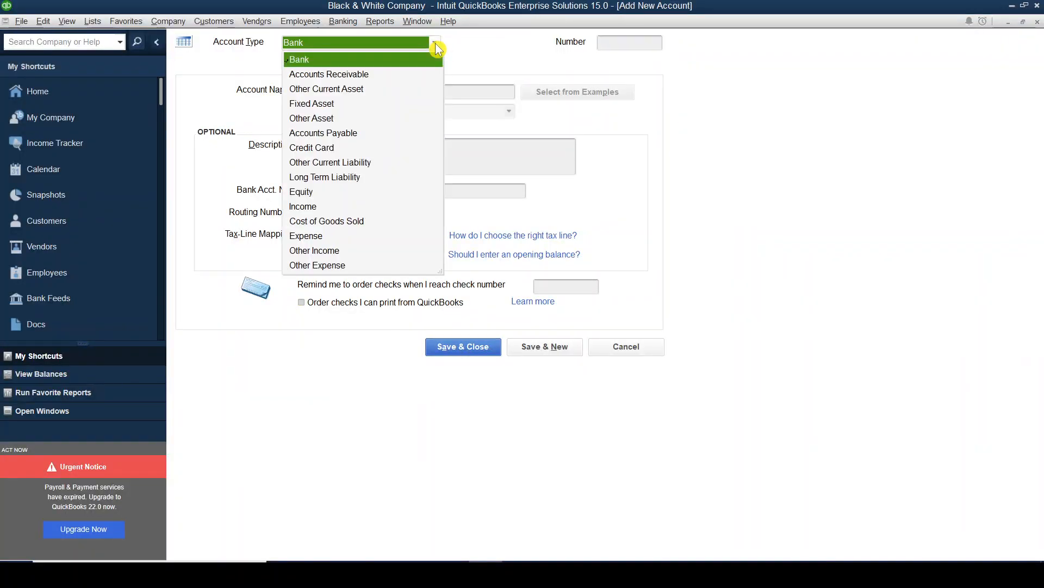
{"action": "left_click", "coordinate": [321, 104]}
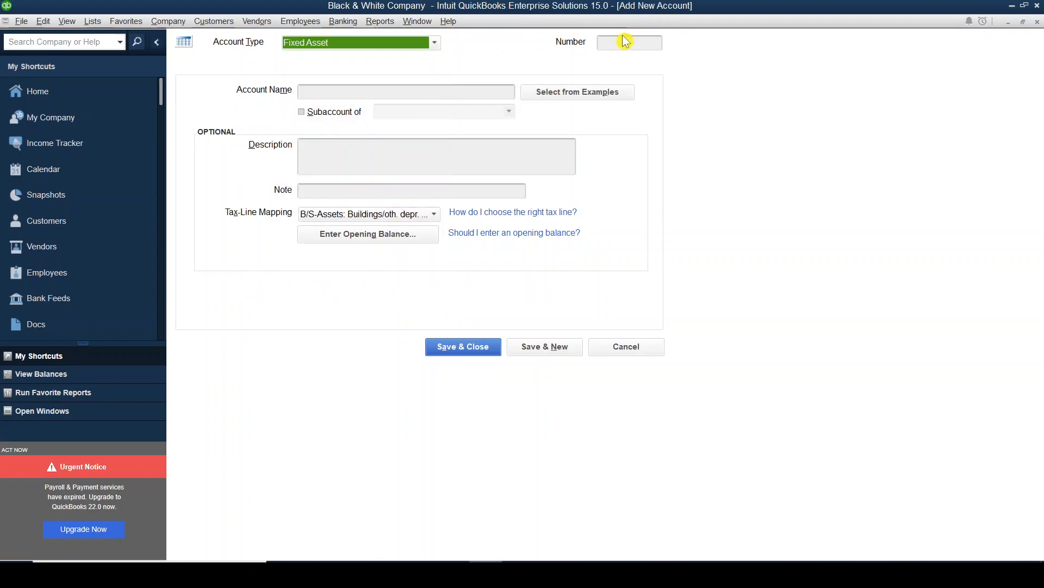
Recheck the Excel row, enter number 17001 and name Acc. Dep. - Buildings in QuickBooks, and save the account, continuing with a new one
{"action": "key", "text": "alt+Tab"}
{"action": "key", "text": "alt+Tab"}
{"action": "type", "text": "17001"}
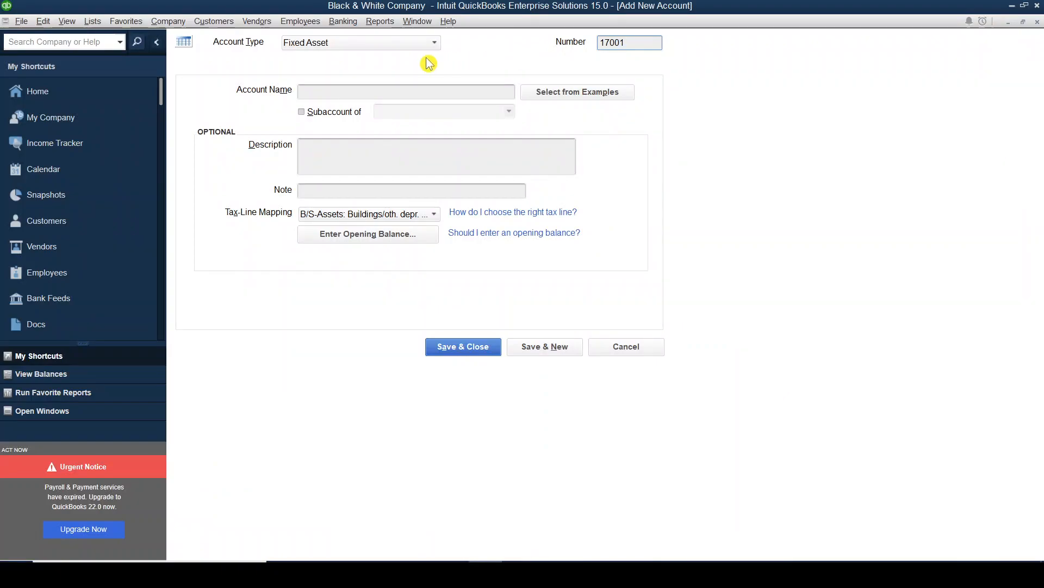
{"action": "left_click", "coordinate": [349, 91]}
{"action": "type", "text": "Acc"}
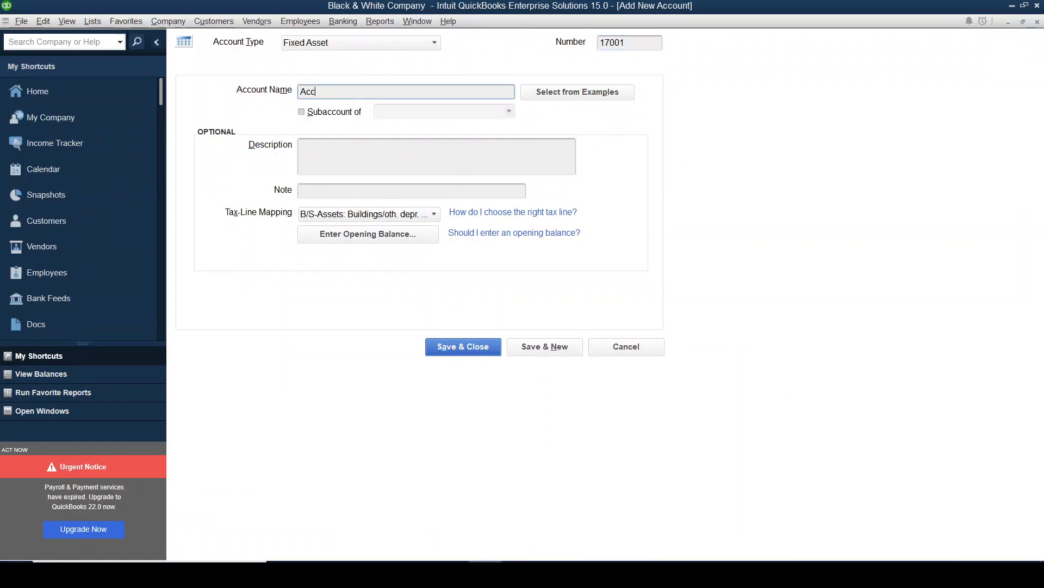
{"action": "type", "text": ". Dep. - Buildings"}
{"action": "left_click", "coordinate": [545, 353]}
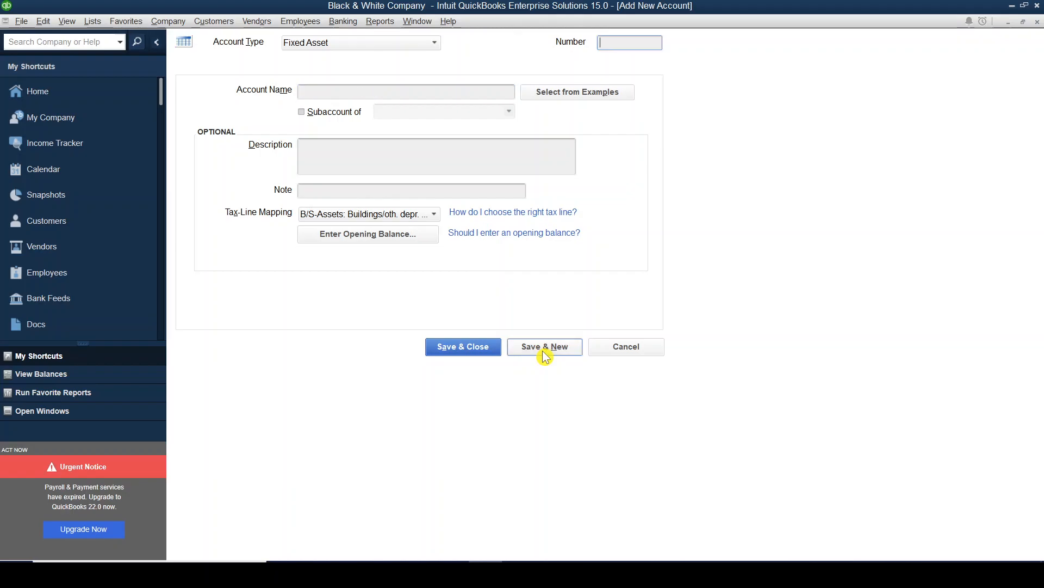
Mark the Accounts Payable row in Excel and choose Accounts Payable as the type of the new QuickBooks account
{"action": "key", "text": "alt+Tab"}
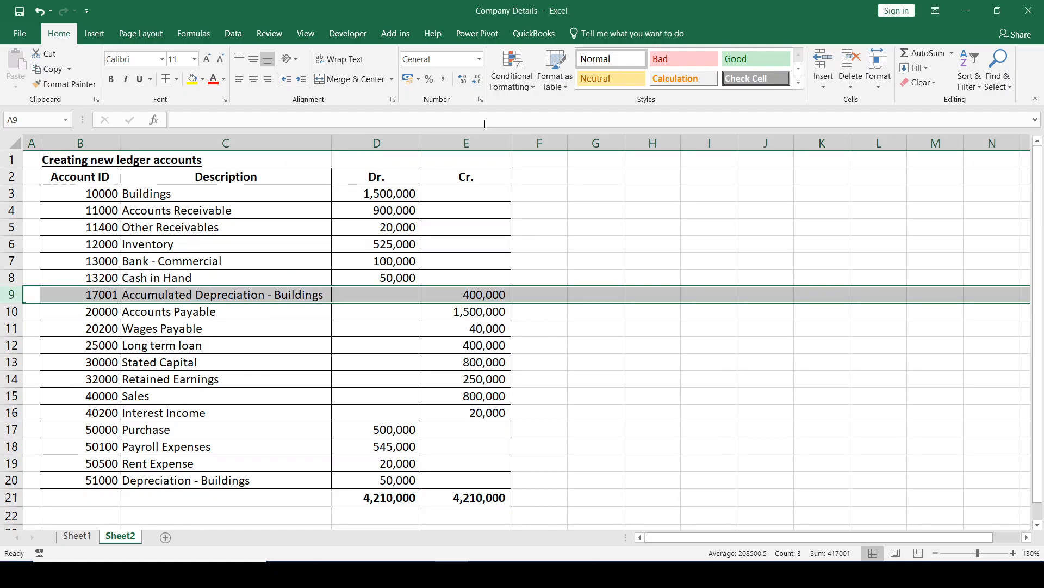
{"action": "left_click", "coordinate": [8, 312]}
{"action": "key", "text": "alt+Tab"}
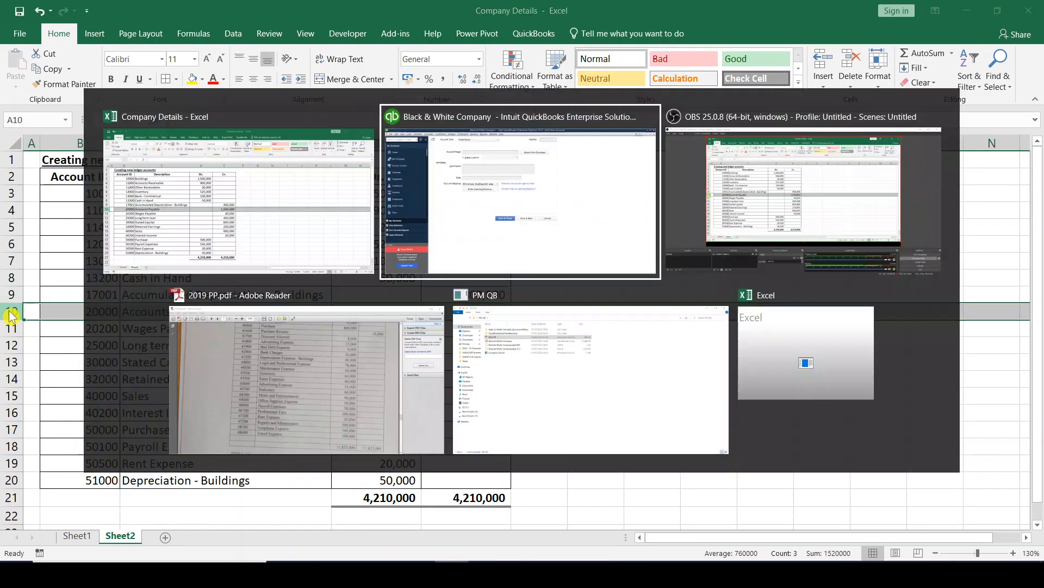
{"action": "left_click", "coordinate": [436, 43]}
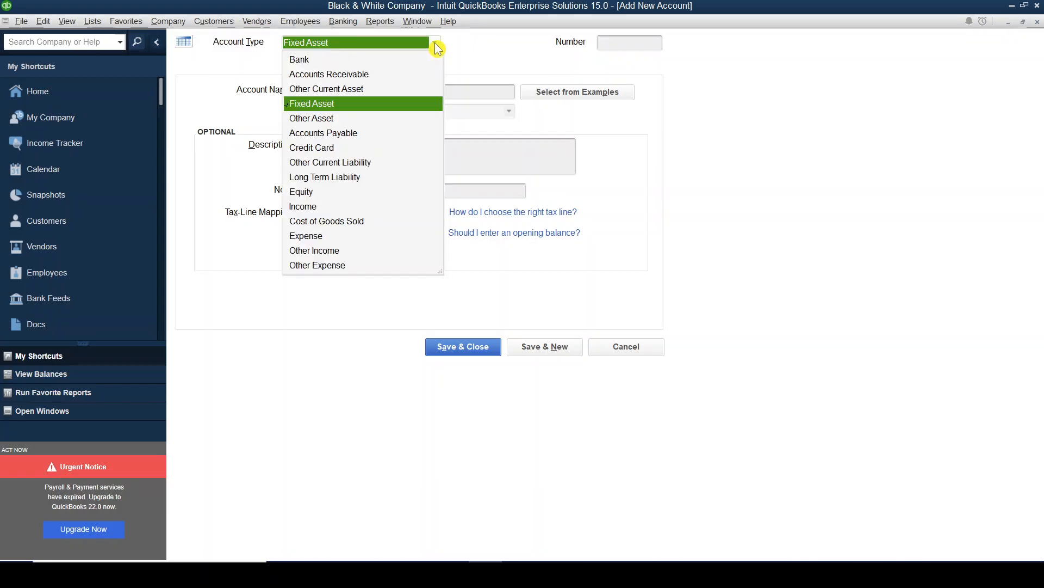
{"action": "left_click", "coordinate": [333, 134]}
Give the new account number 20000 and the name Accounts Payable, then save it and return to the chart of accounts
{"action": "left_click", "coordinate": [630, 44]}
{"action": "key", "text": "alt+Tab"}
{"action": "key", "text": "alt+Tab"}
{"action": "type", "text": "20000"}
{"action": "key", "text": "Tab"}
{"action": "type", "text": "Accounts Payable"}
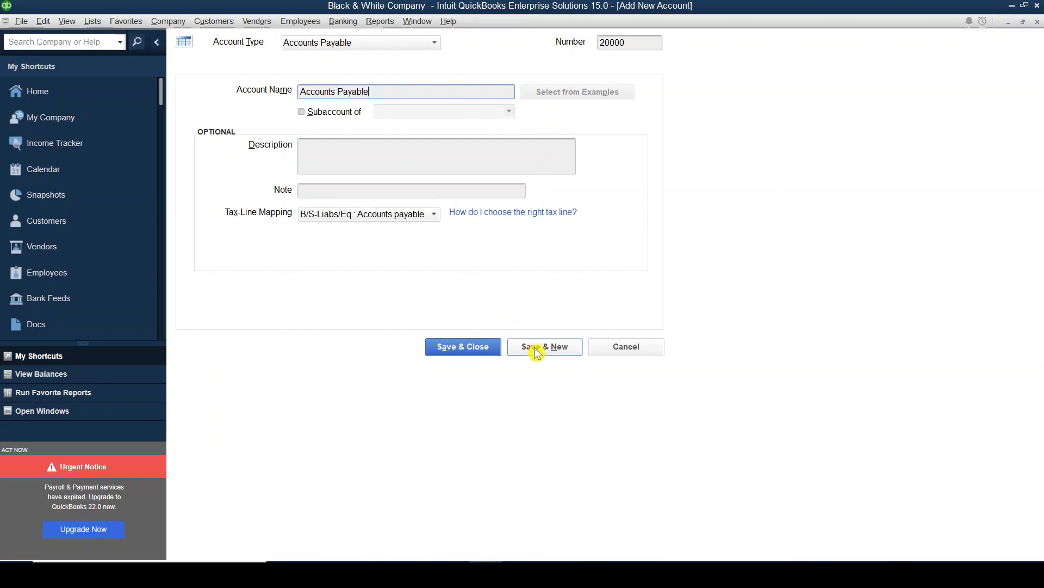
{"action": "left_click", "coordinate": [450, 354]}
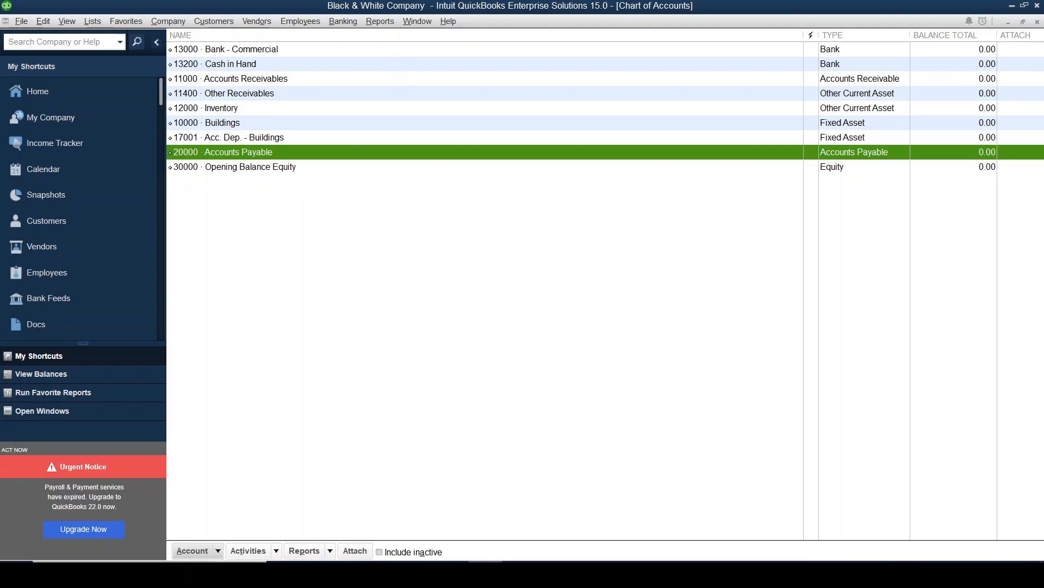
{"action": "left_click", "coordinate": [217, 551]}
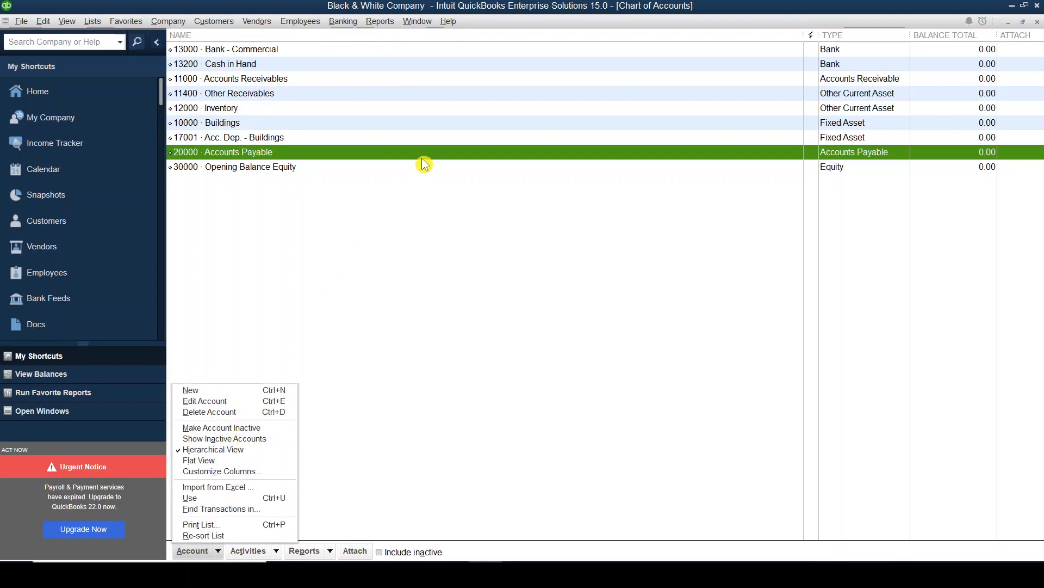
{"action": "left_click", "coordinate": [462, 303]}
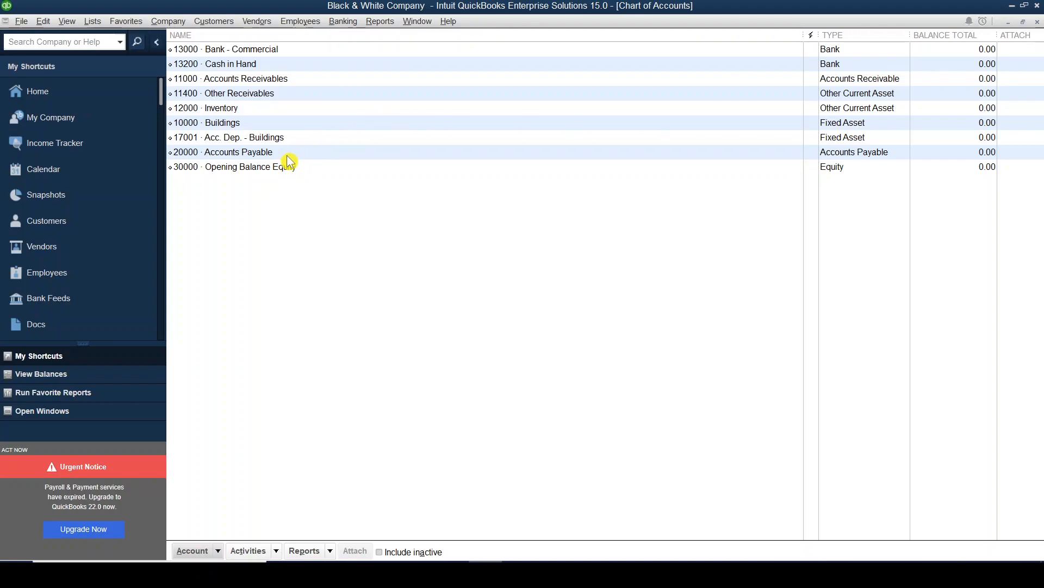
{"action": "left_click", "coordinate": [285, 66]}
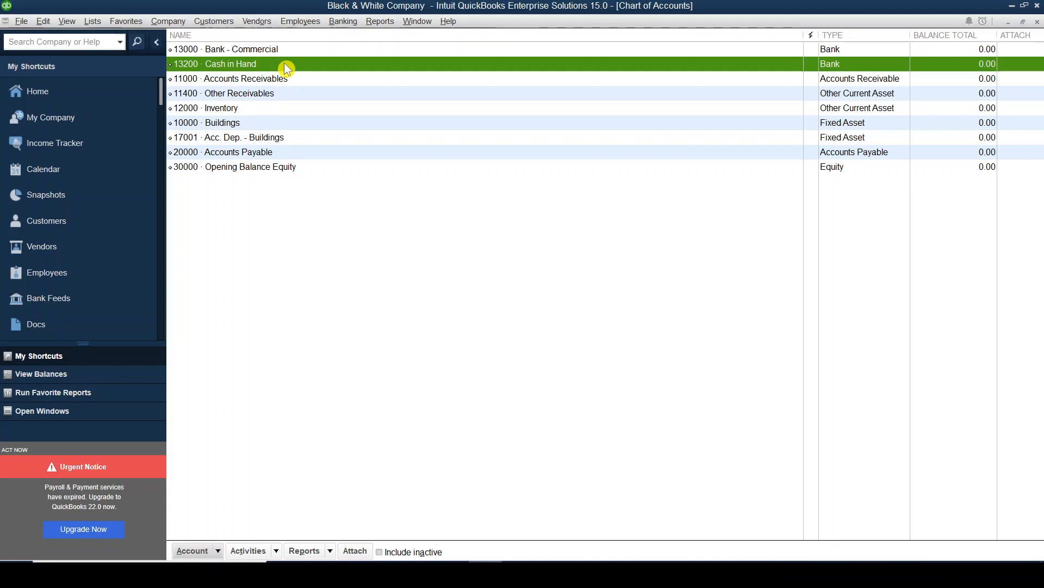
{"action": "left_click", "coordinate": [250, 76]}
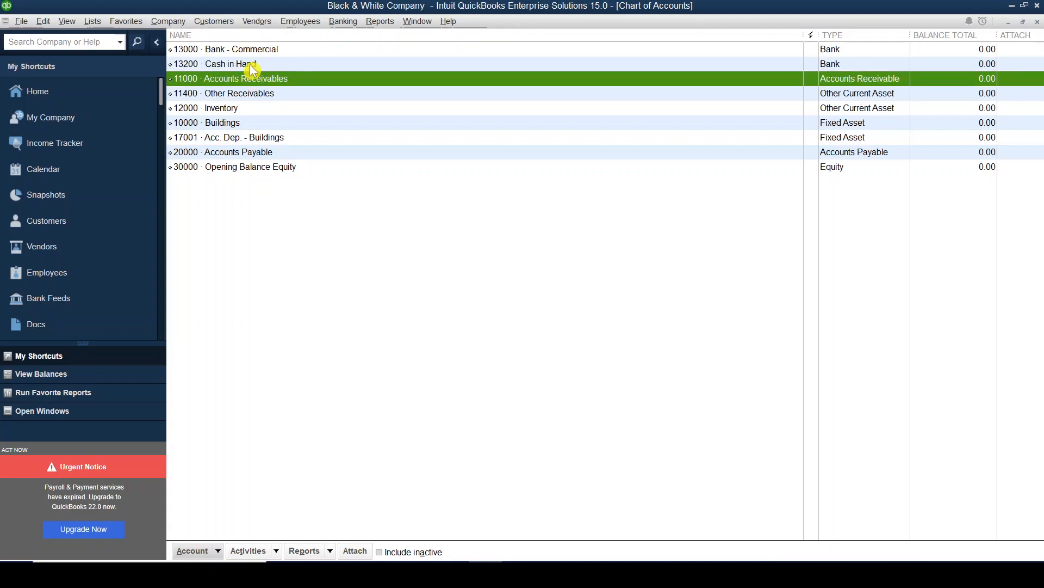
{"action": "left_click", "coordinate": [250, 67]}
{"action": "left_click", "coordinate": [255, 79]}
Open the Cash in Hand account for editing and change its number to 13500
{"action": "left_click", "coordinate": [252, 68]}
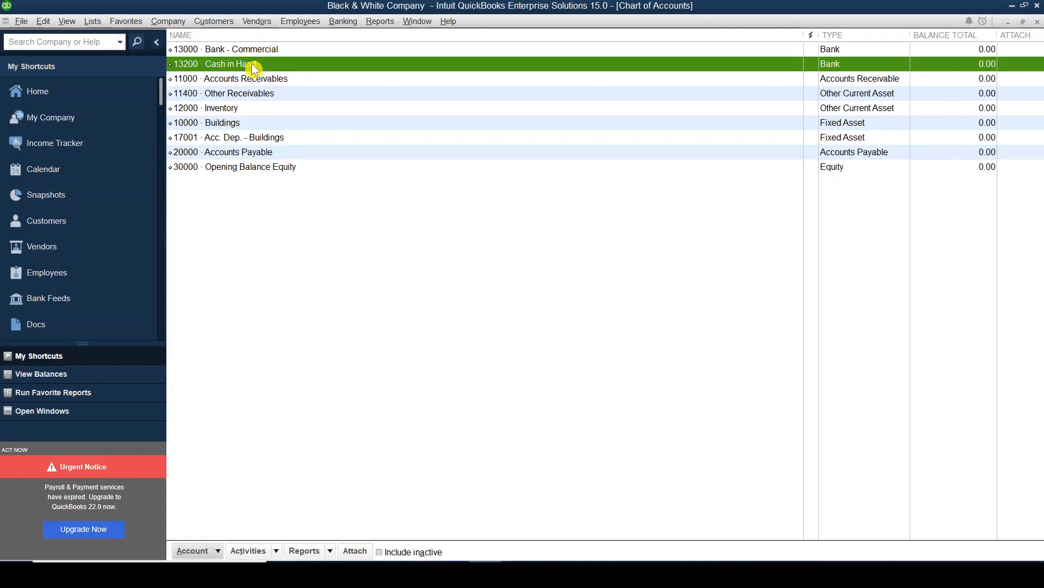
{"action": "right_click", "coordinate": [253, 68]}
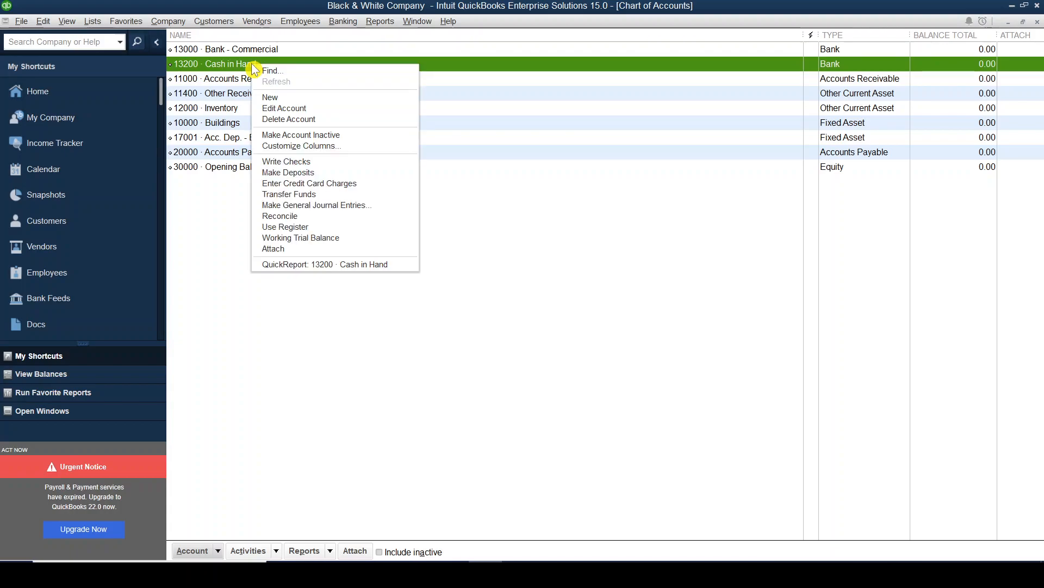
{"action": "left_click", "coordinate": [313, 114]}
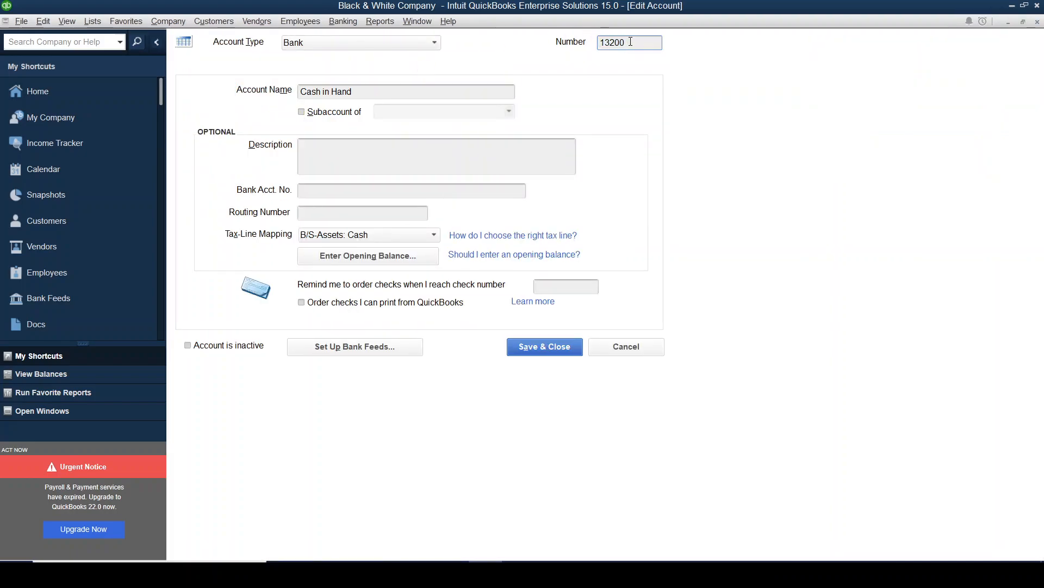
{"action": "type", "text": "135"}
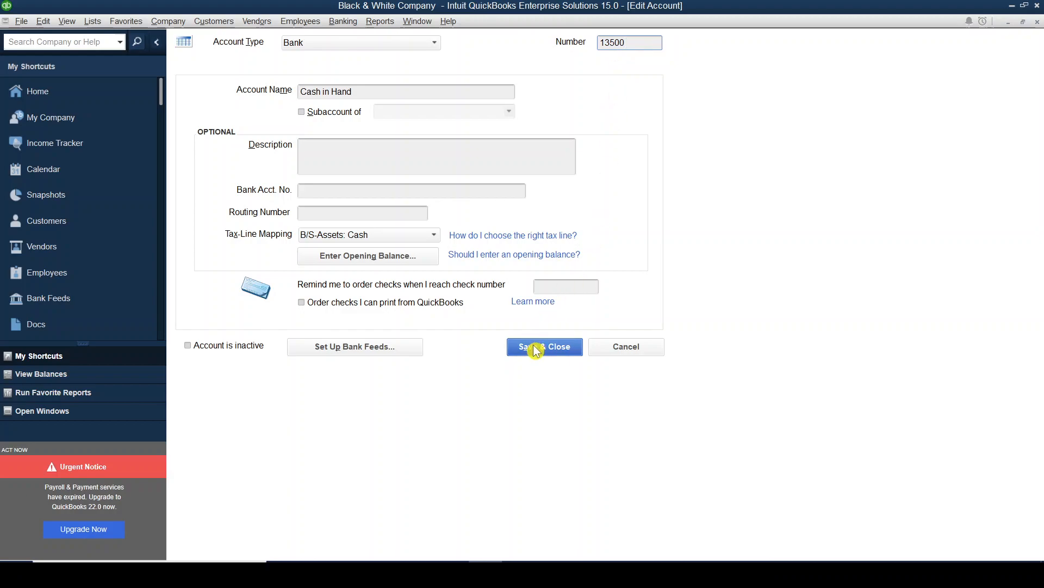
Set the Cash in Hand account's number back to 13200 and save it, returning to the chart of accounts
{"action": "left_click_drag", "start_coordinate": [627, 42], "coordinate": [614, 41]}
{"action": "type", "text": "200"}
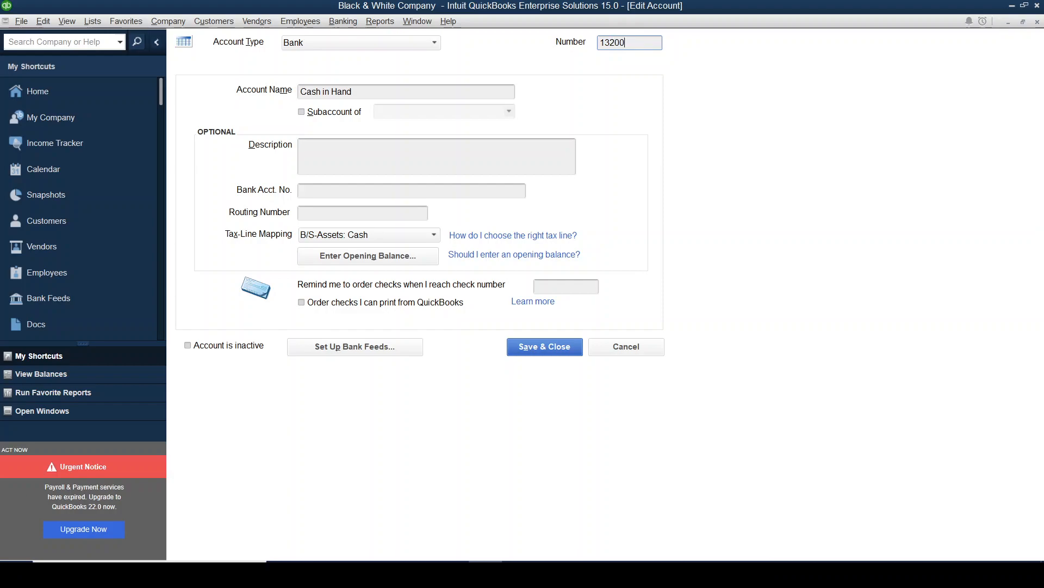
{"action": "left_click", "coordinate": [542, 347]}
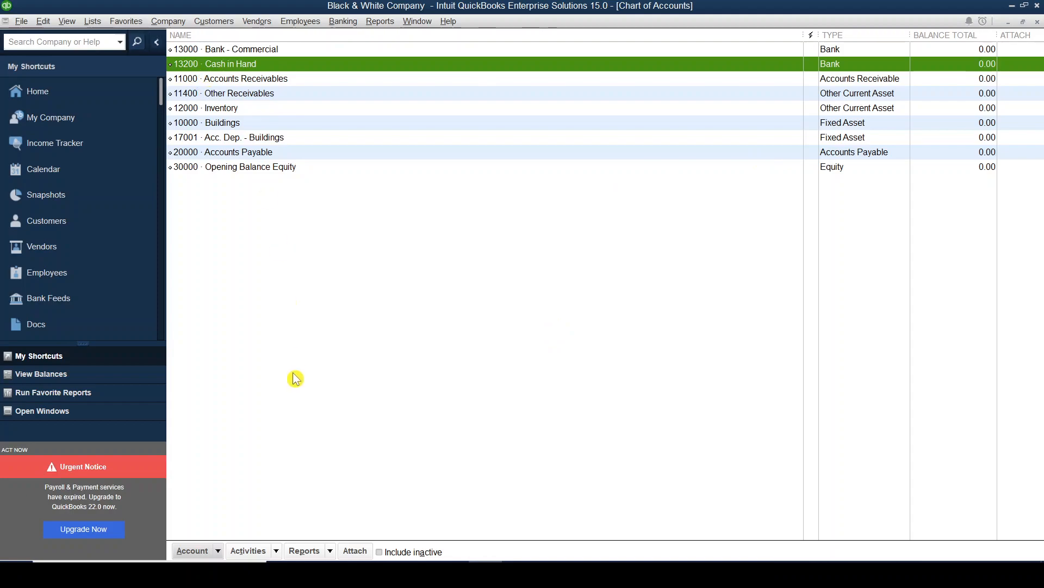
Mark the Wages Payable row in Excel and start a new QuickBooks account of type Other Current Liability
{"action": "key", "text": "alt+Tab"}
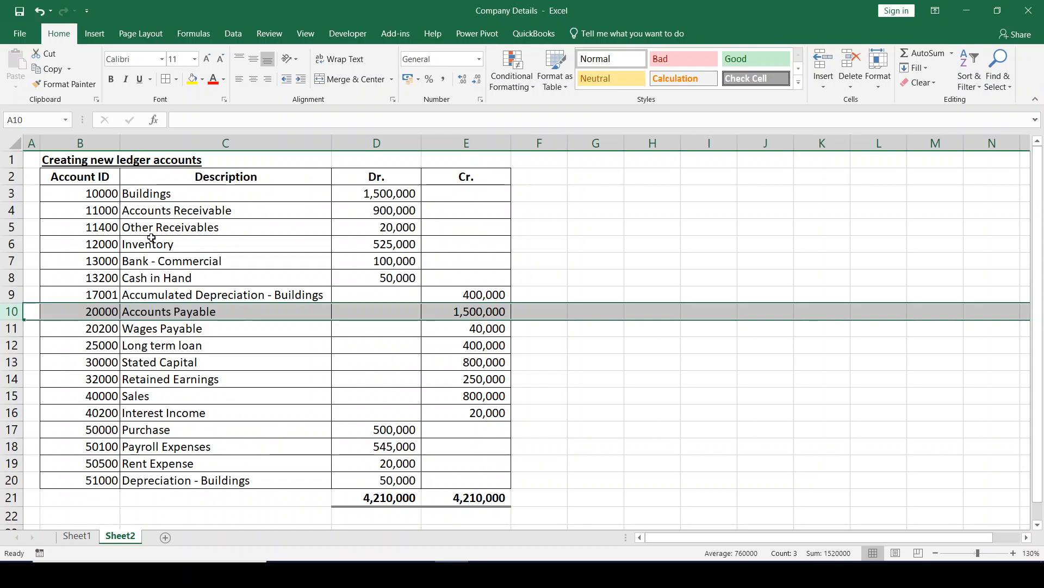
{"action": "left_click", "coordinate": [11, 328]}
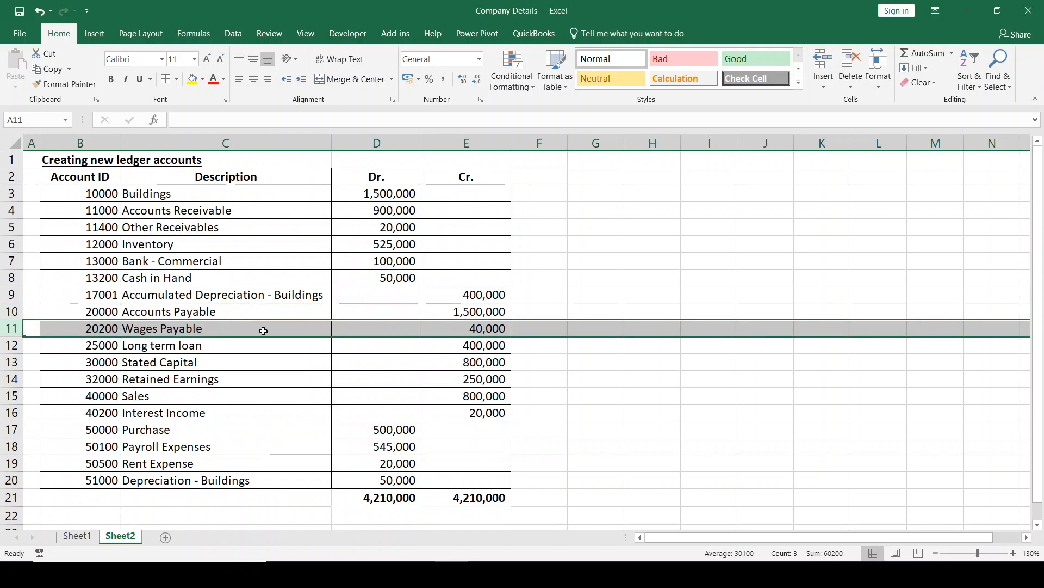
{"action": "key", "text": "alt+Tab"}
{"action": "left_click", "coordinate": [218, 551]}
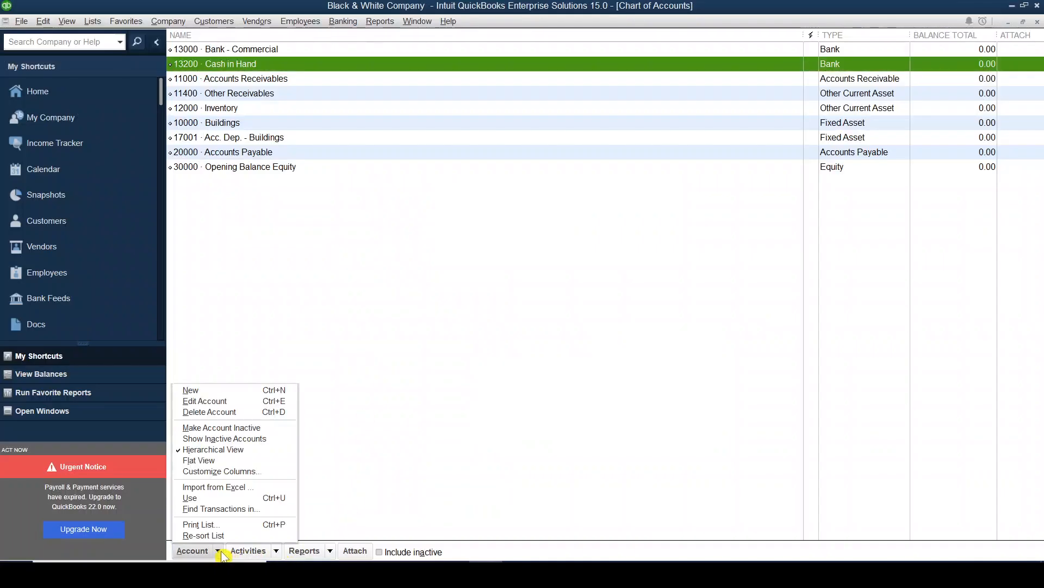
{"action": "left_click", "coordinate": [233, 393]}
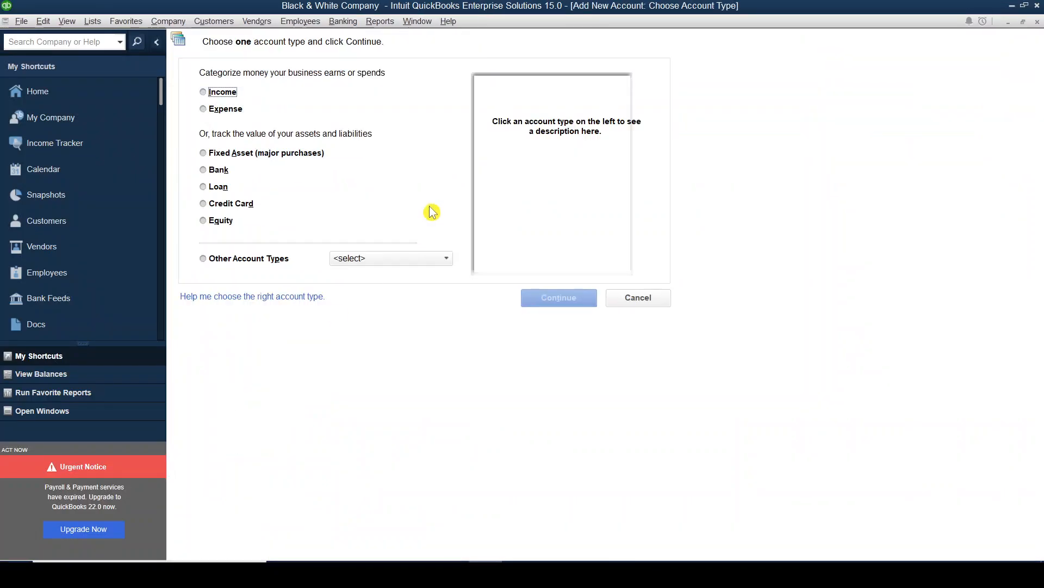
{"action": "key", "text": "alt+Tab"}
{"action": "key", "text": "alt+Tab"}
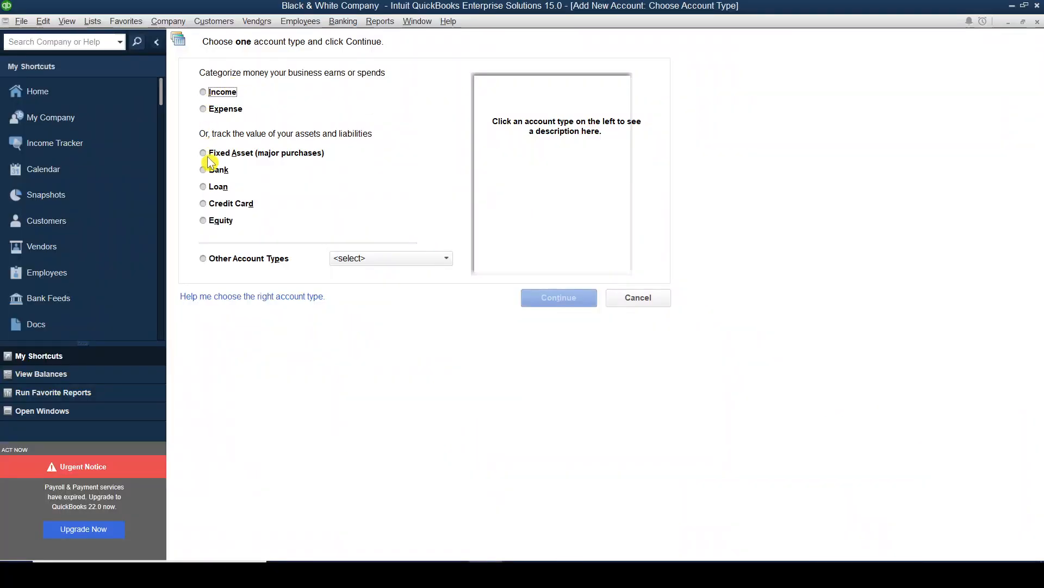
{"action": "left_click", "coordinate": [204, 263]}
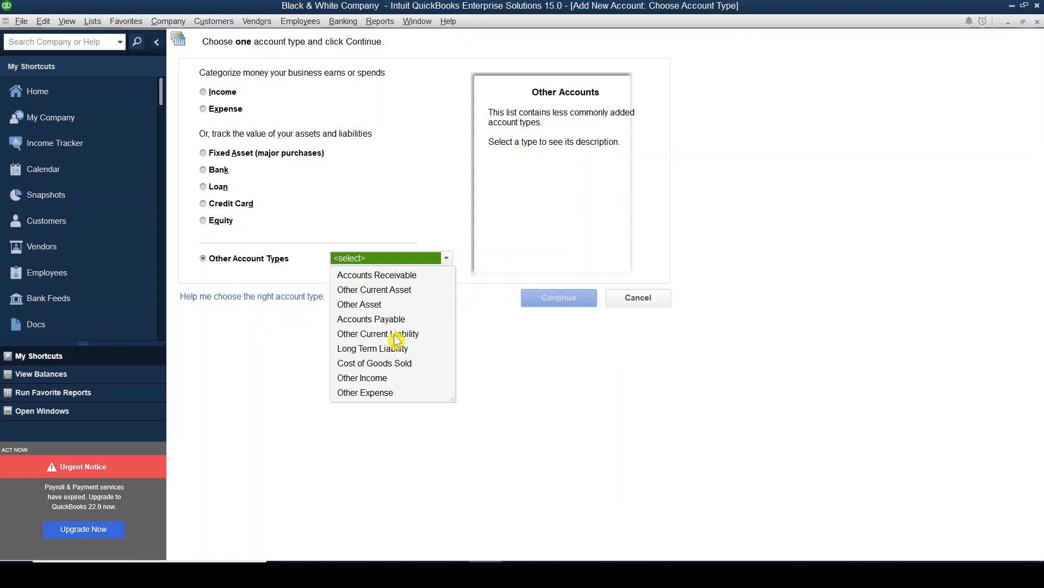
{"action": "left_click", "coordinate": [395, 335]}
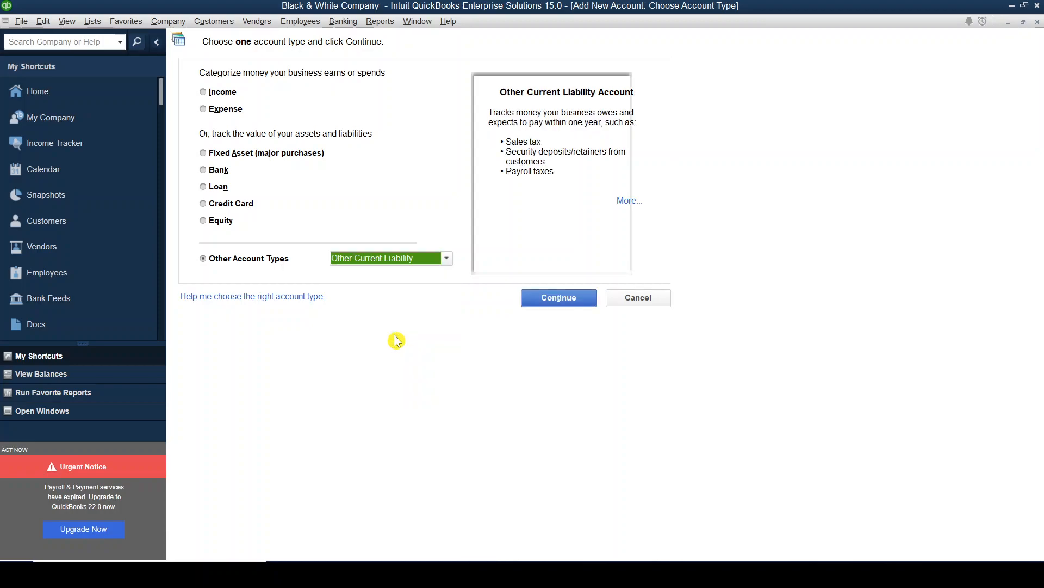
{"action": "left_click", "coordinate": [554, 299]}
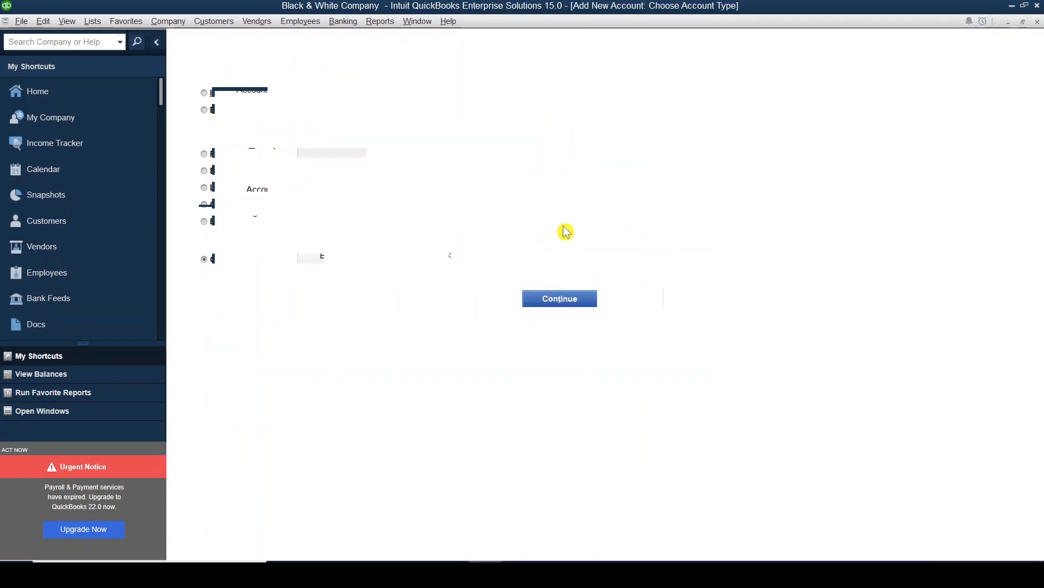
Give the new account number 20200 and the name Wages Payable, and save it, continuing with a new one
{"action": "left_click", "coordinate": [636, 42]}
{"action": "key", "text": "alt+Tab"}
{"action": "key", "text": "alt+Tab"}
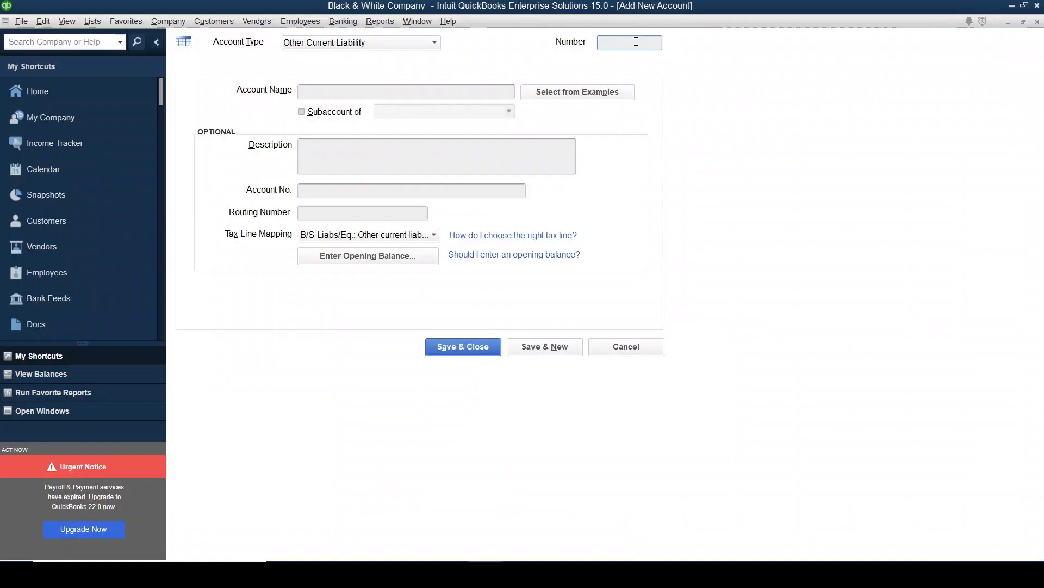
{"action": "type", "text": "20200"}
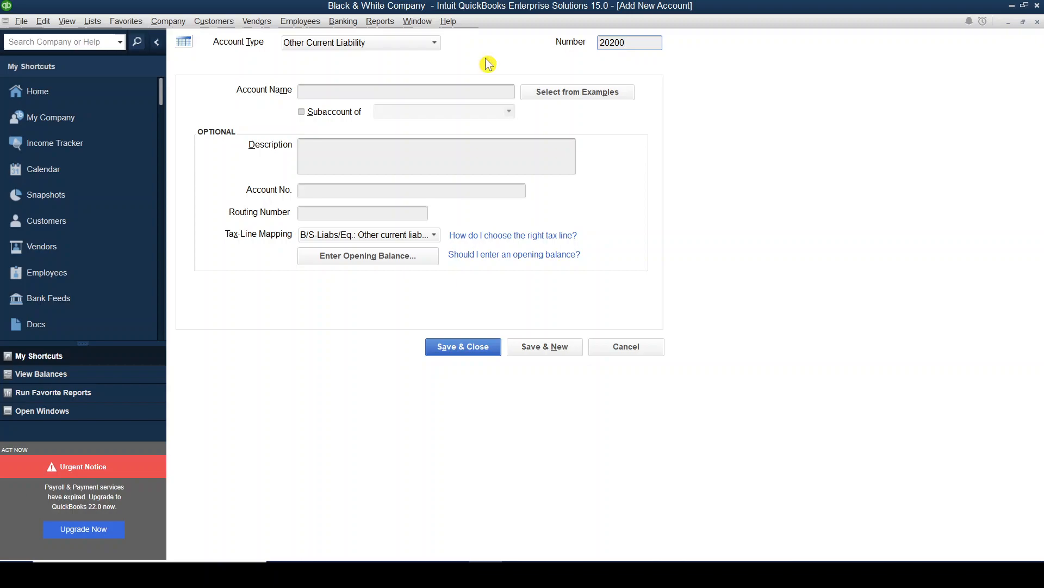
{"action": "left_click", "coordinate": [310, 91]}
{"action": "type", "text": "Wages Paya"}
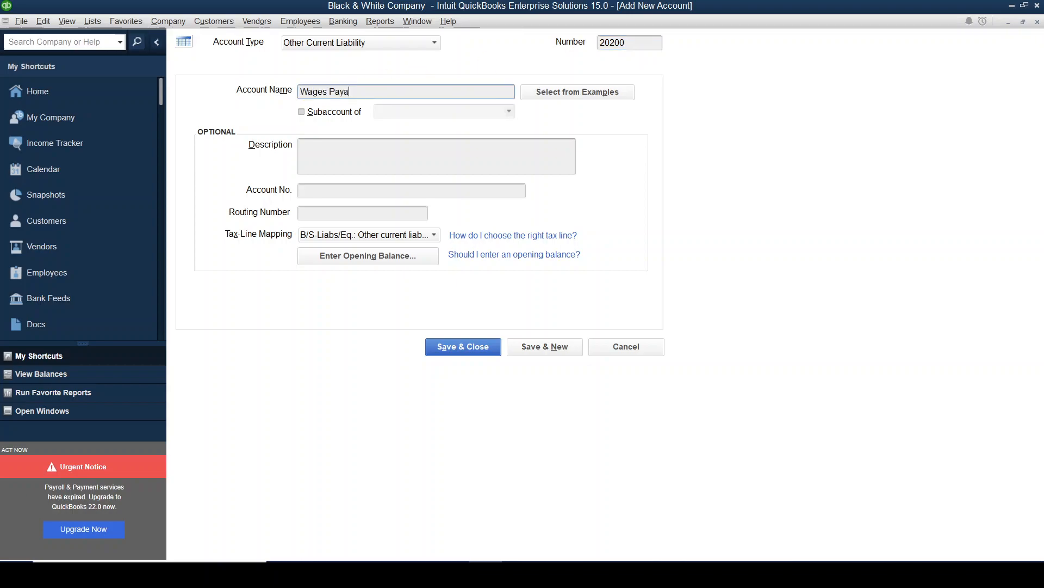
{"action": "type", "text": "ble"}
{"action": "left_click", "coordinate": [540, 348]}
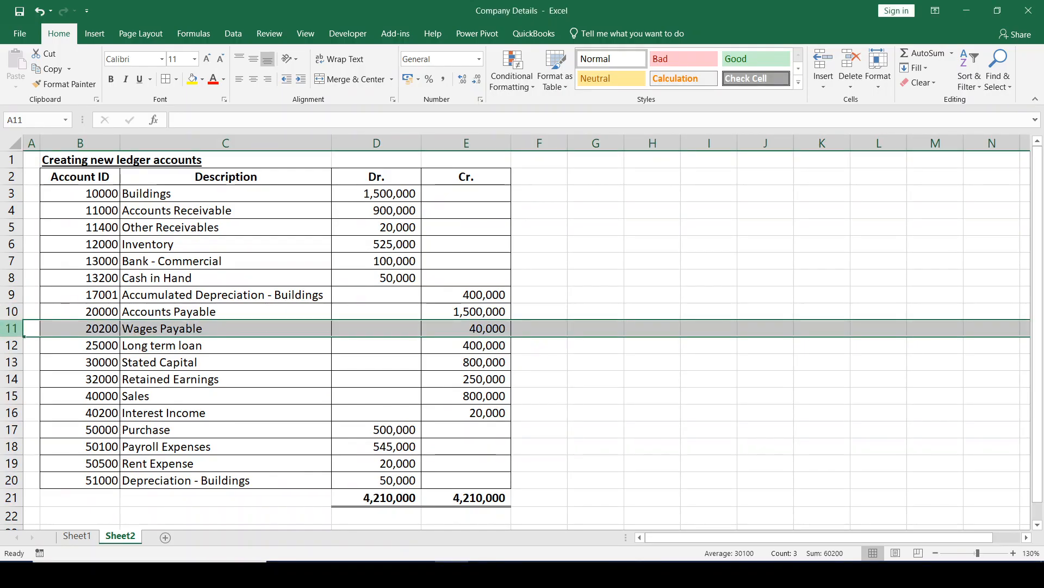
Mark the Long term loan row in Excel and give the new QuickBooks account number 25000 and type Long Term Liability
{"action": "left_click", "coordinate": [8, 345]}
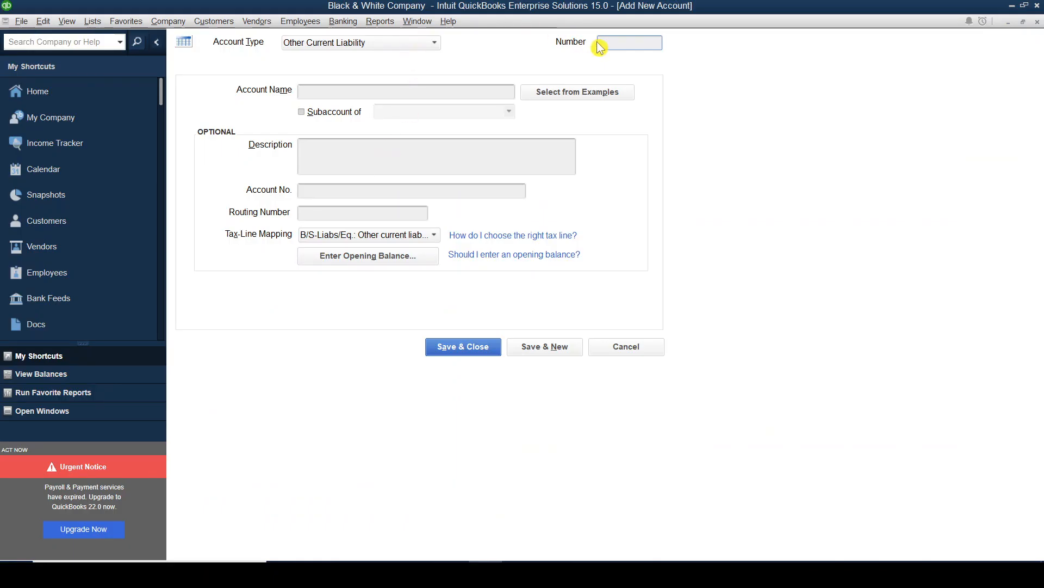
{"action": "type", "text": "25000"}
{"action": "left_click", "coordinate": [434, 43]}
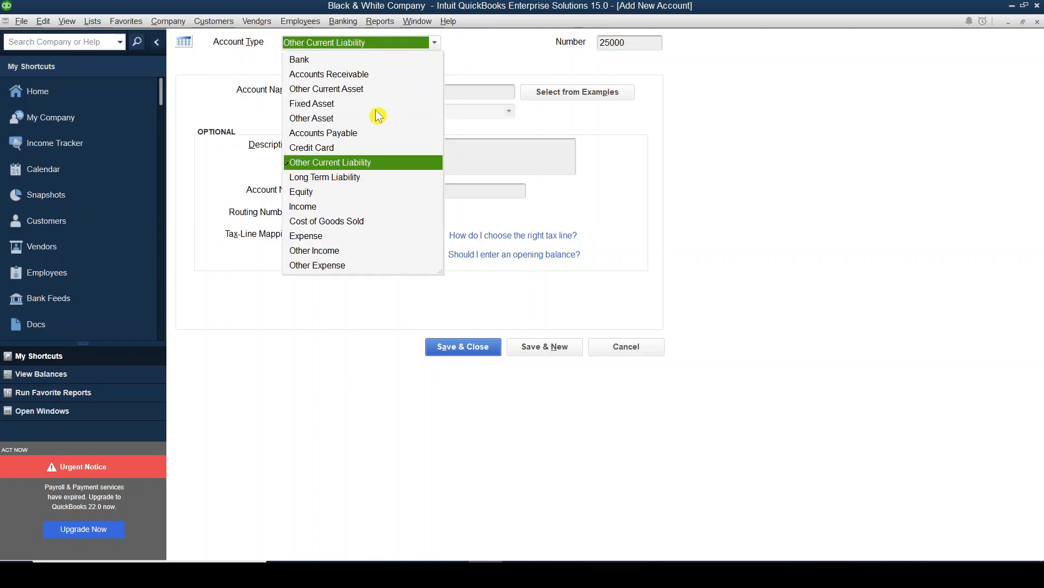
{"action": "left_click", "coordinate": [320, 178]}
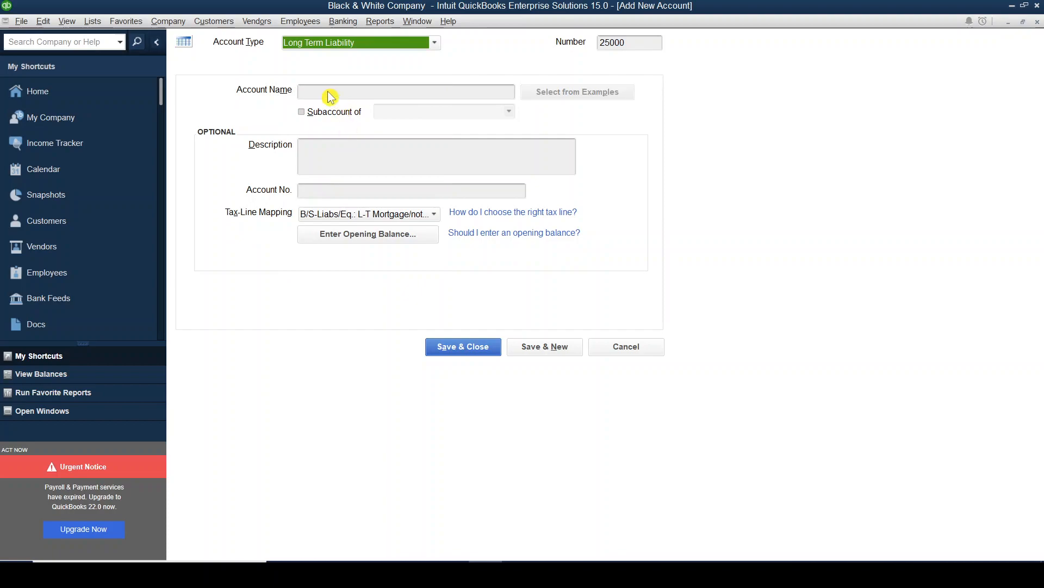
Name the account Long term loan and save it, continuing with a new one
{"action": "left_click", "coordinate": [327, 91]}
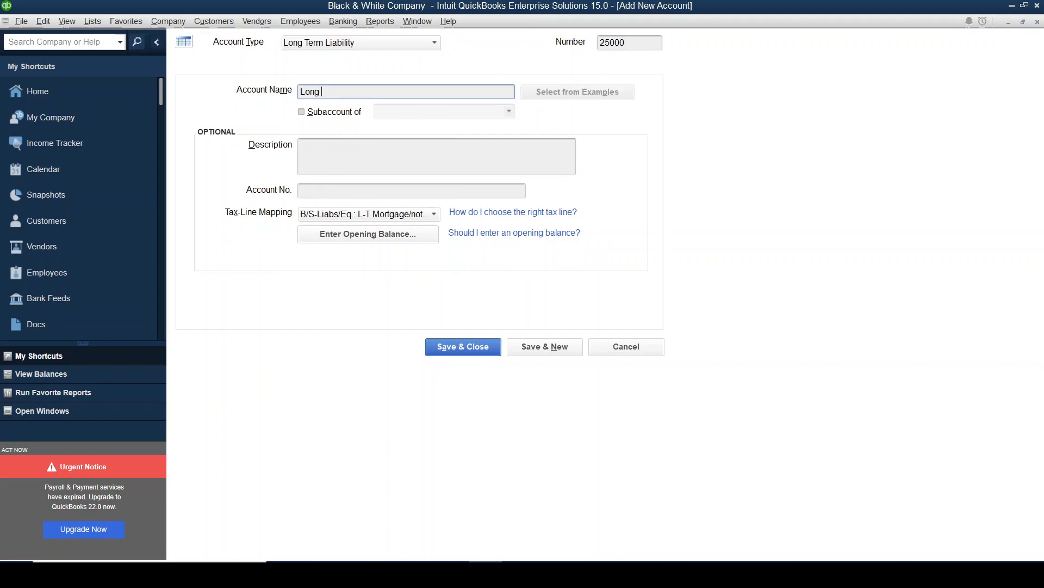
{"action": "type", "text": "Long term loan"}
{"action": "left_click", "coordinate": [537, 347]}
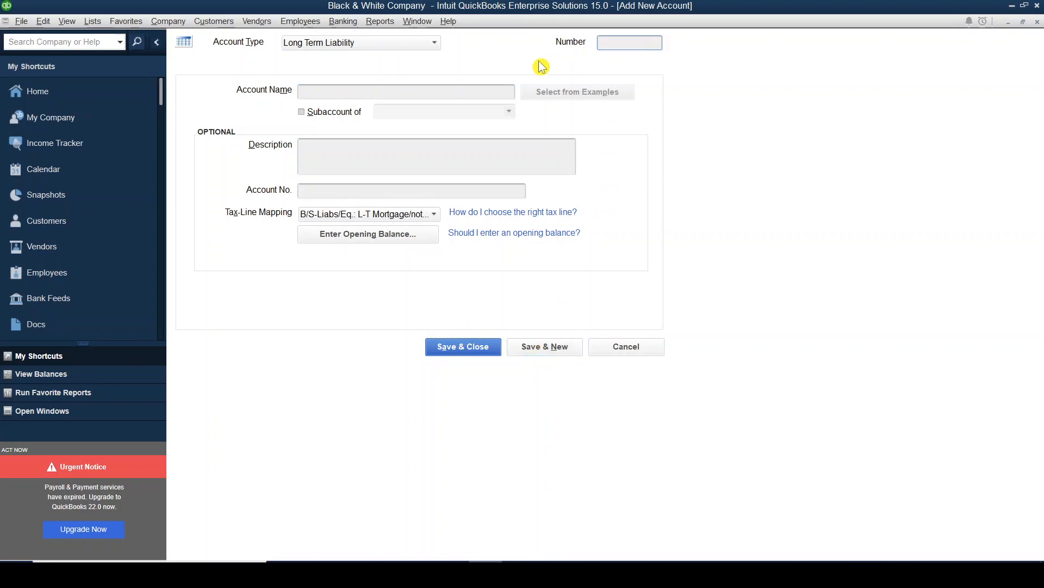
Mark the Stated Capital row in Excel and set the new QuickBooks account's type to Equity
{"action": "key", "text": "alt+Tab"}
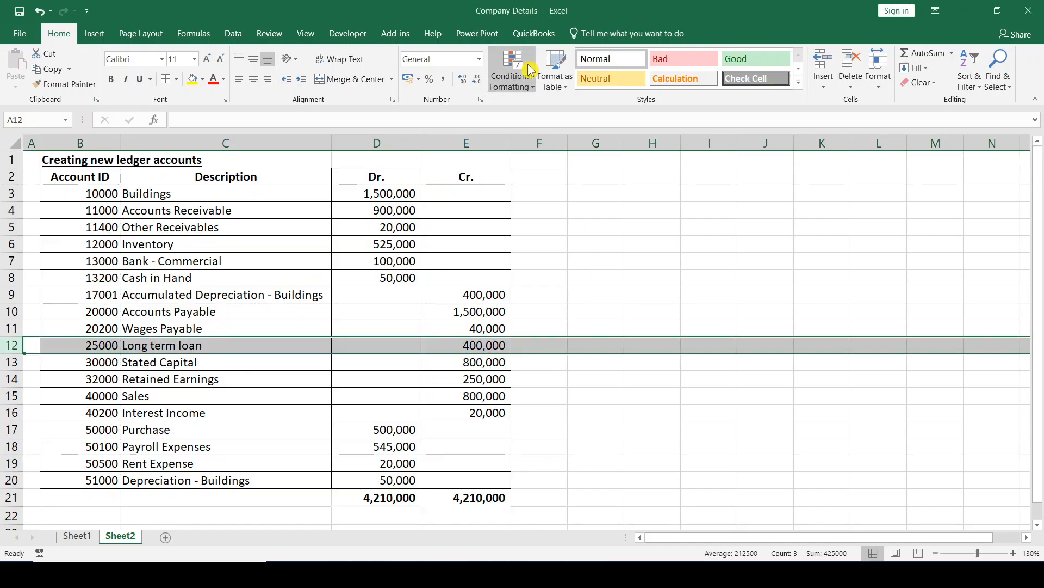
{"action": "left_click", "coordinate": [10, 361]}
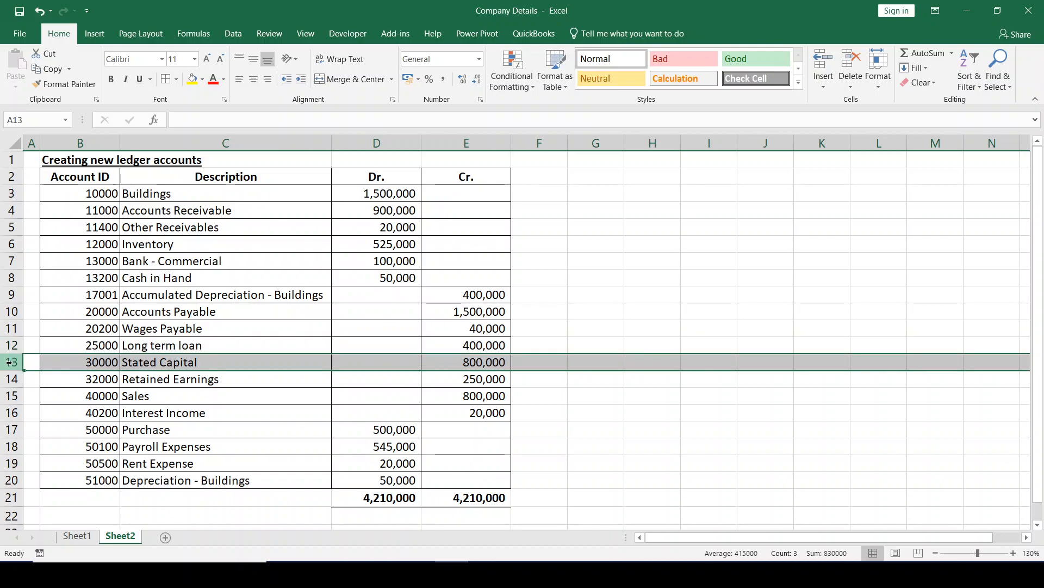
{"action": "key", "text": "alt+Tab"}
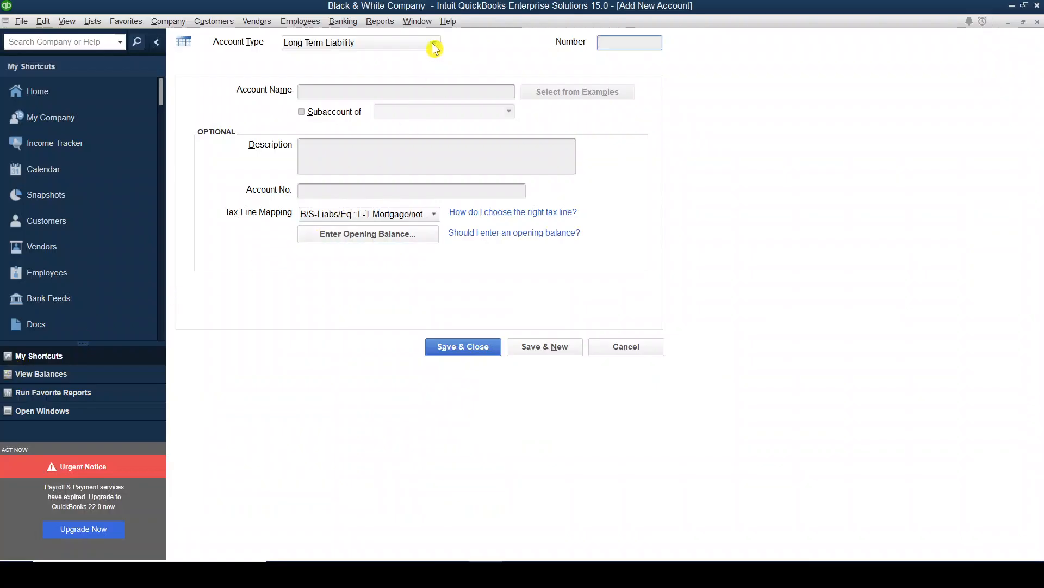
{"action": "left_click", "coordinate": [434, 47]}
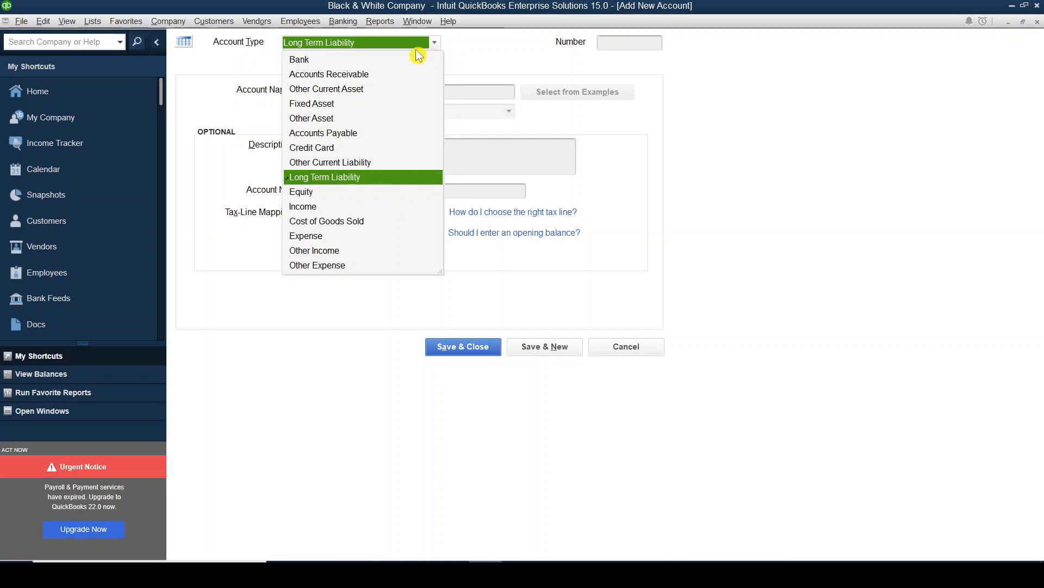
{"action": "left_click", "coordinate": [329, 193]}
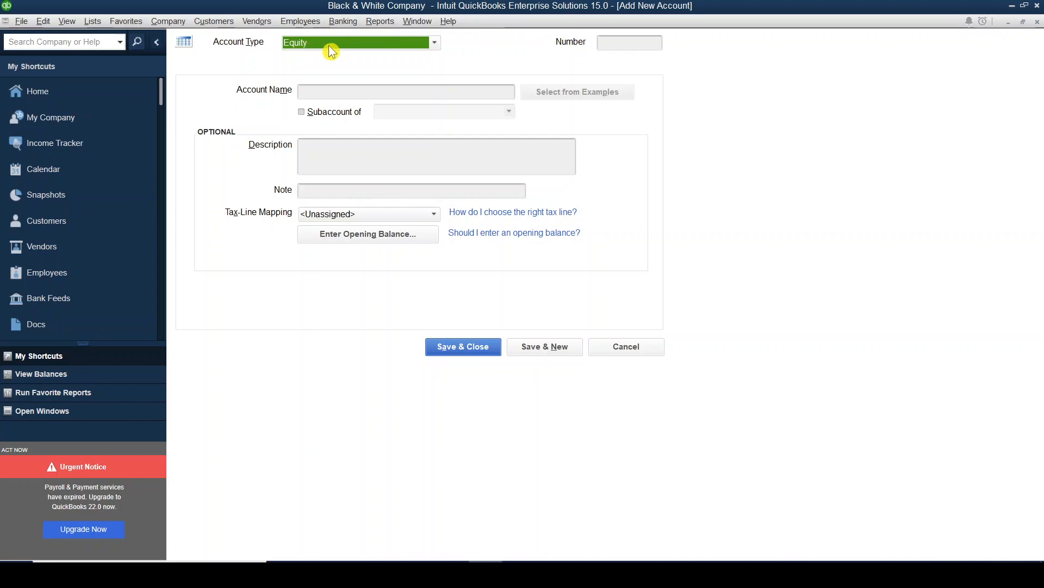
Recheck the Excel row, enter number 30000 and name Stated Capital in QuickBooks, and try to save the account
{"action": "left_click", "coordinate": [625, 41]}
{"action": "key", "text": "alt+Tab"}
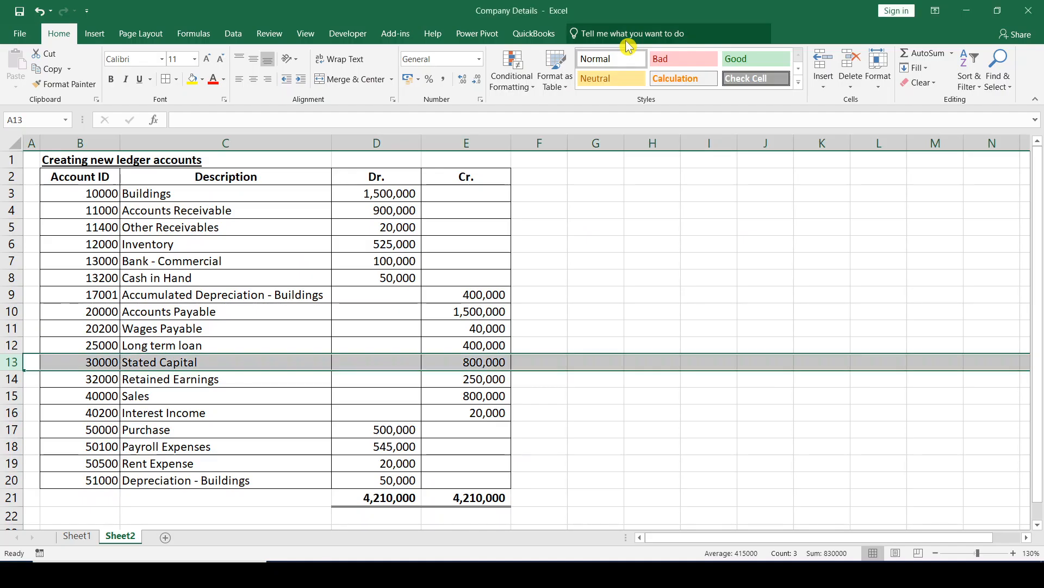
{"action": "key", "text": "alt+Tab"}
{"action": "key", "text": "alt+Tab"}
{"action": "key", "text": "alt+Tab"}
{"action": "type", "text": "30000"}
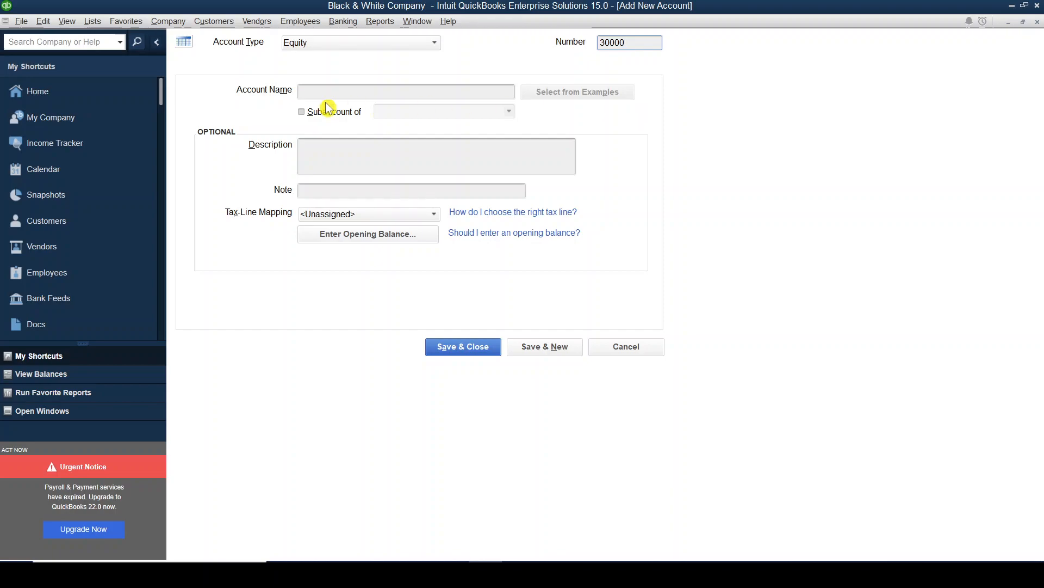
{"action": "left_click", "coordinate": [309, 90]}
{"action": "type", "text": "S"}
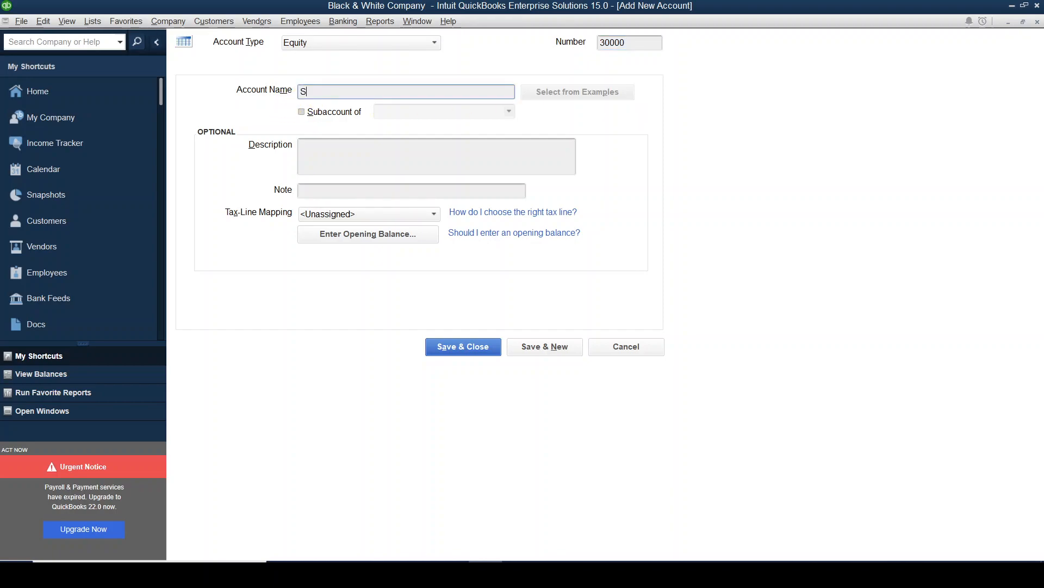
{"action": "type", "text": "tated Capital"}
{"action": "left_click", "coordinate": [547, 348]}
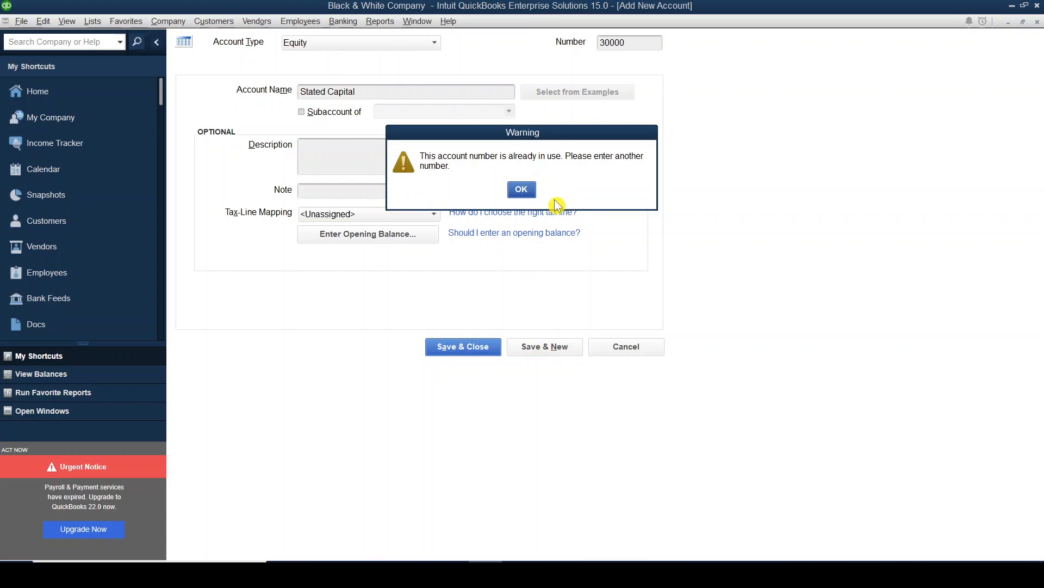
Discard the unsaved Stated Capital account and select the Opening Balance Equity account in the chart of accounts
{"action": "left_click", "coordinate": [528, 194]}
{"action": "key", "text": "alt+Tab"}
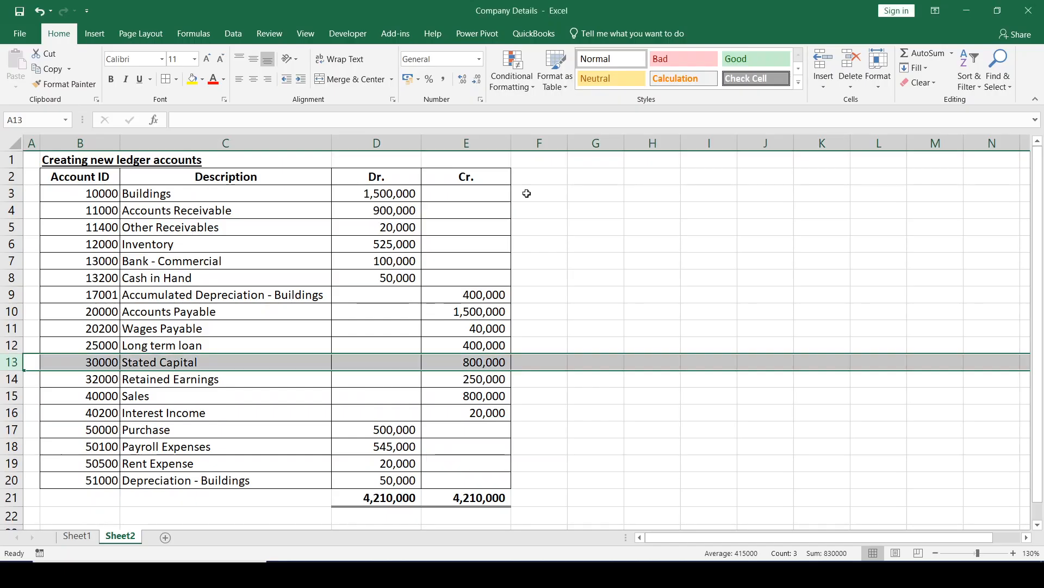
{"action": "key", "text": "alt+Tab"}
{"action": "left_click", "coordinate": [628, 345]}
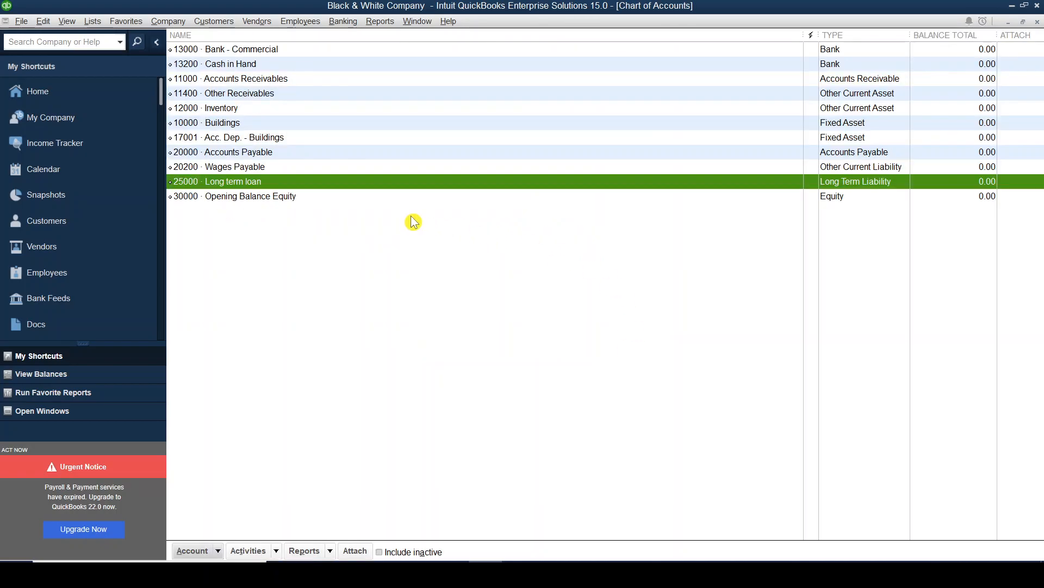
{"action": "left_click", "coordinate": [288, 199]}
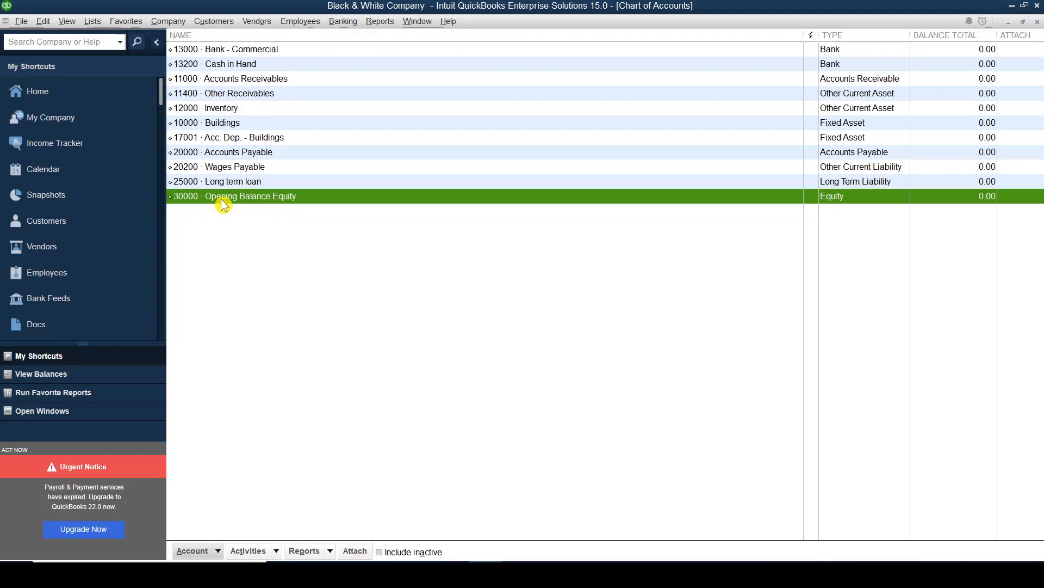
Open the Opening Balance Equity account for editing, mark the Retained Earnings row in Excel, and set the QuickBooks account number to 32000
{"action": "right_click", "coordinate": [249, 195]}
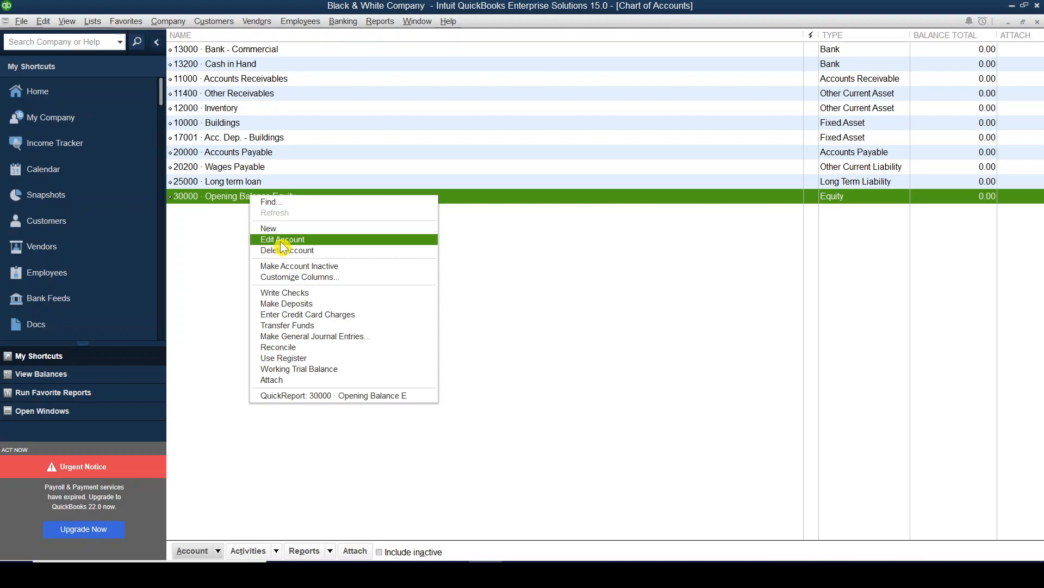
{"action": "left_click", "coordinate": [282, 239]}
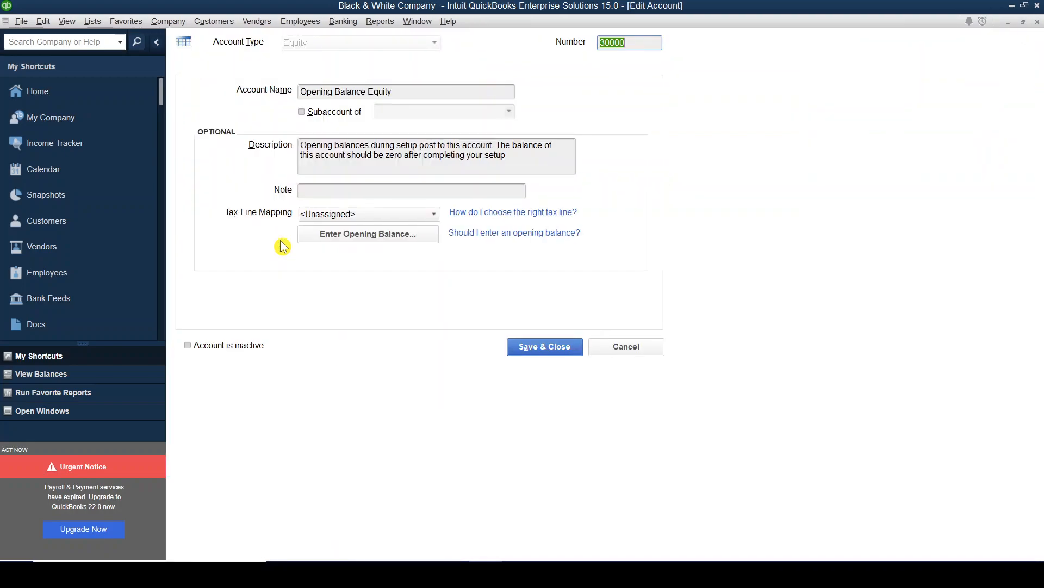
{"action": "key", "text": "alt+Tab"}
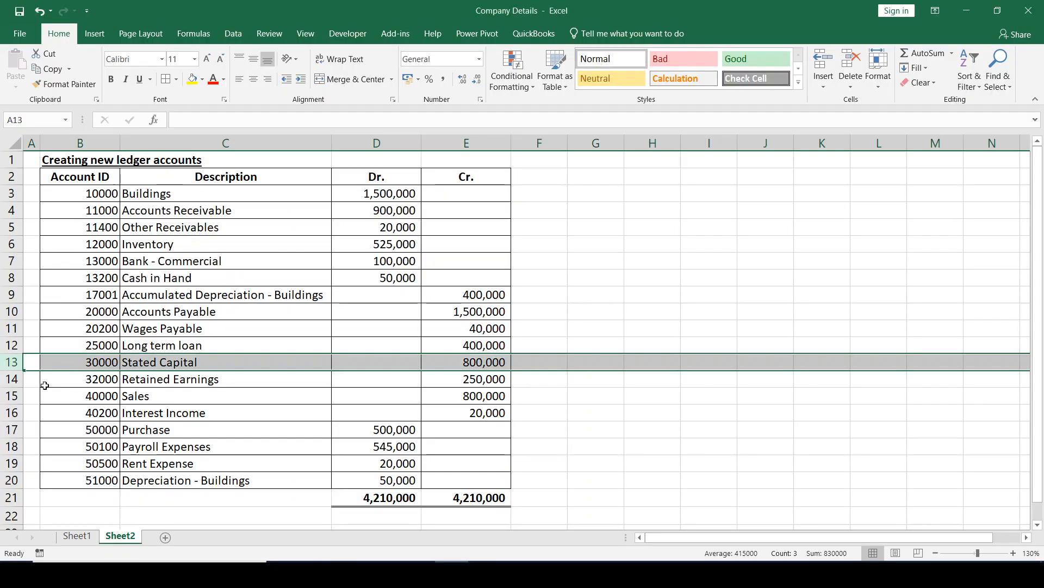
{"action": "left_click", "coordinate": [12, 379]}
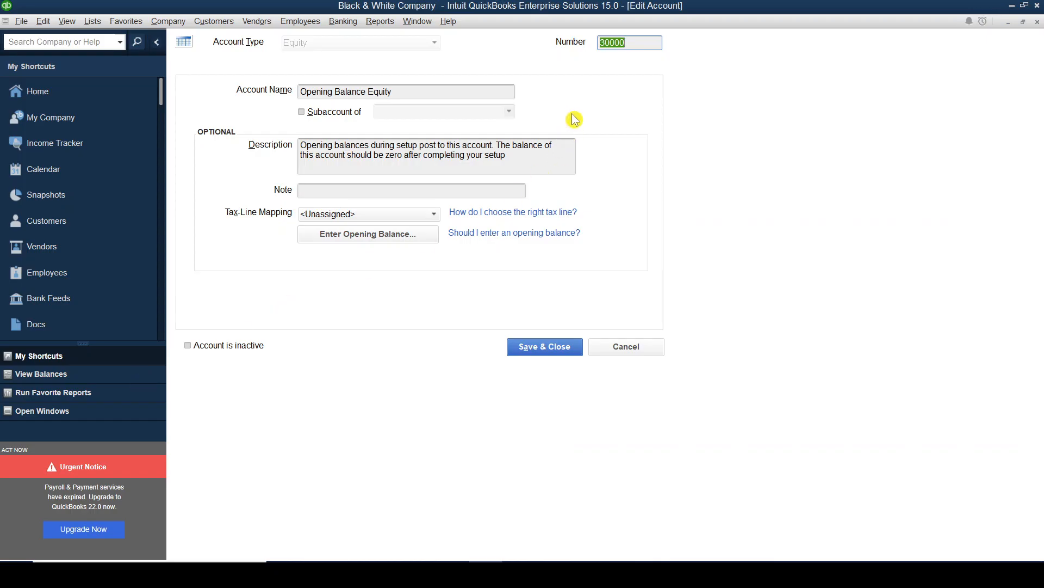
{"action": "left_click", "coordinate": [615, 43]}
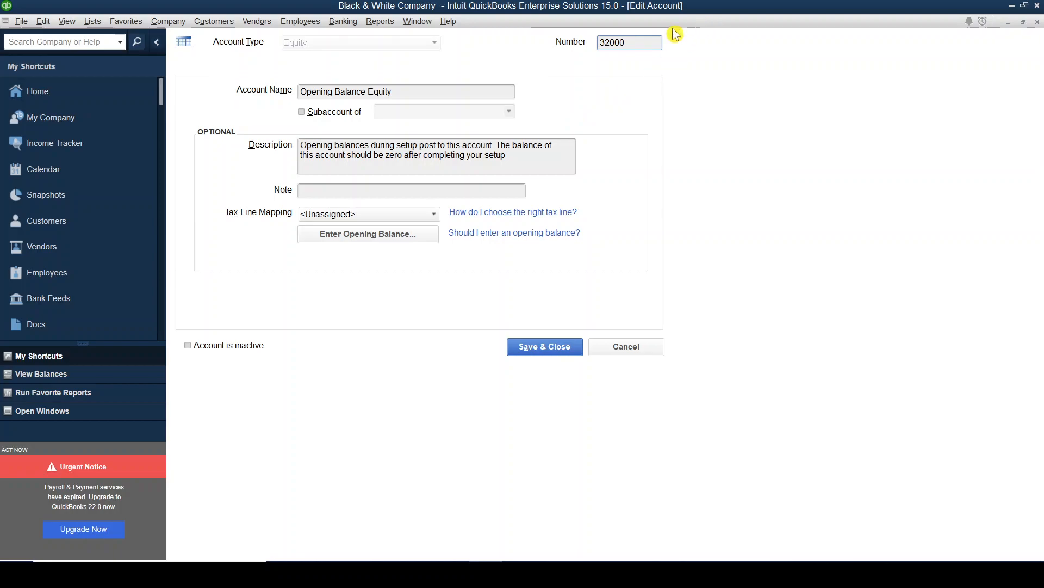
Rename the account Retained Earnings, clear its description, and save the edited account
{"action": "left_click_drag", "start_coordinate": [405, 91], "coordinate": [289, 98]}
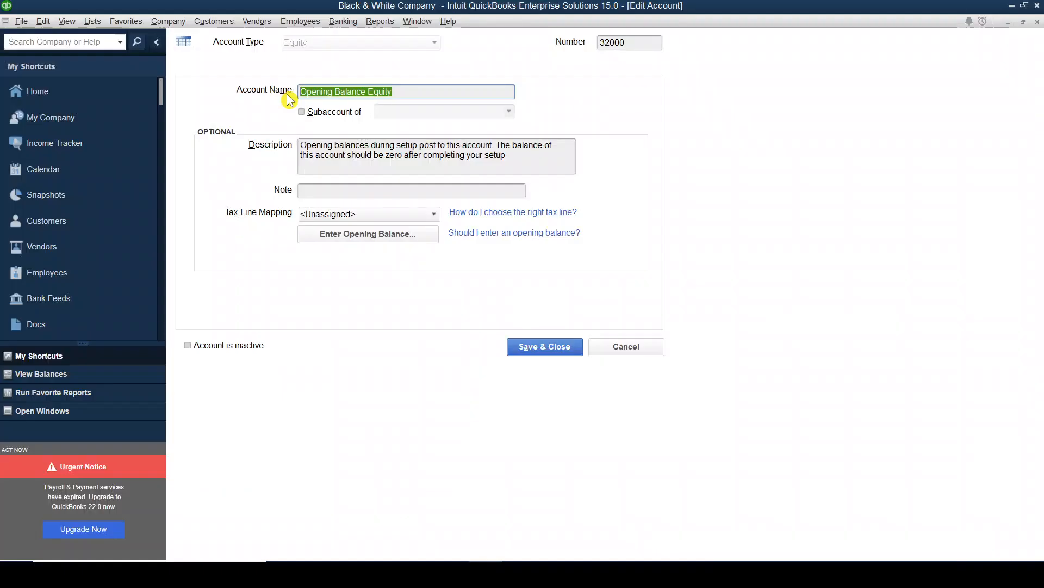
{"action": "type", "text": "Retained Earnings"}
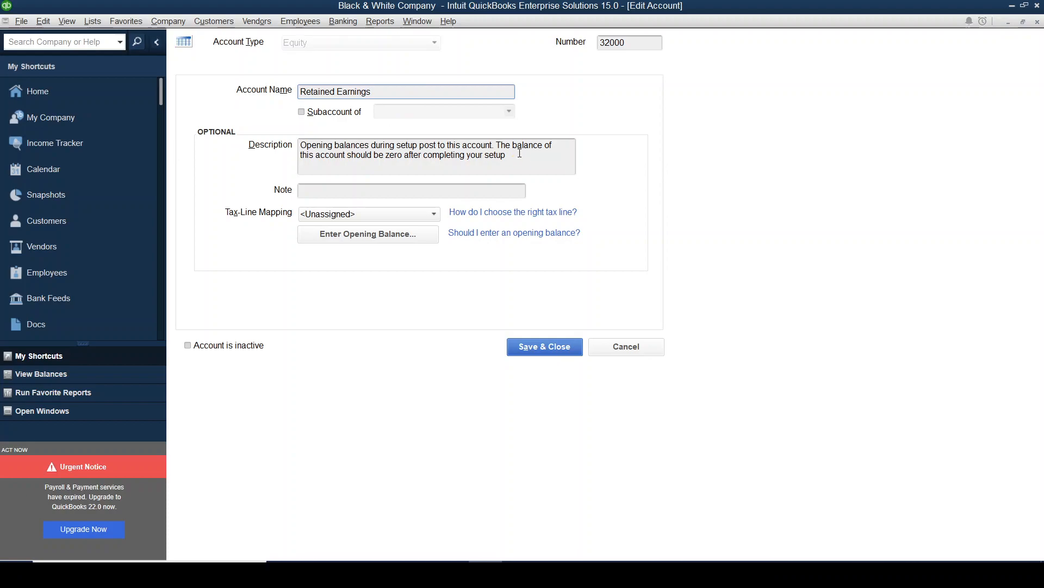
{"action": "left_click_drag", "start_coordinate": [511, 156], "coordinate": [270, 153]}
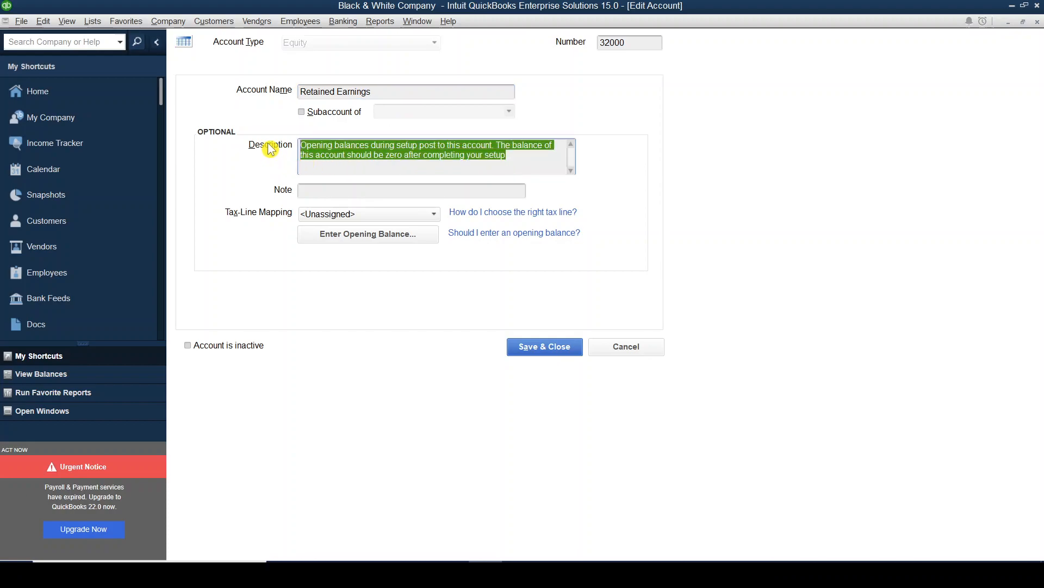
{"action": "key", "text": "Delete"}
{"action": "left_click", "coordinate": [531, 353]}
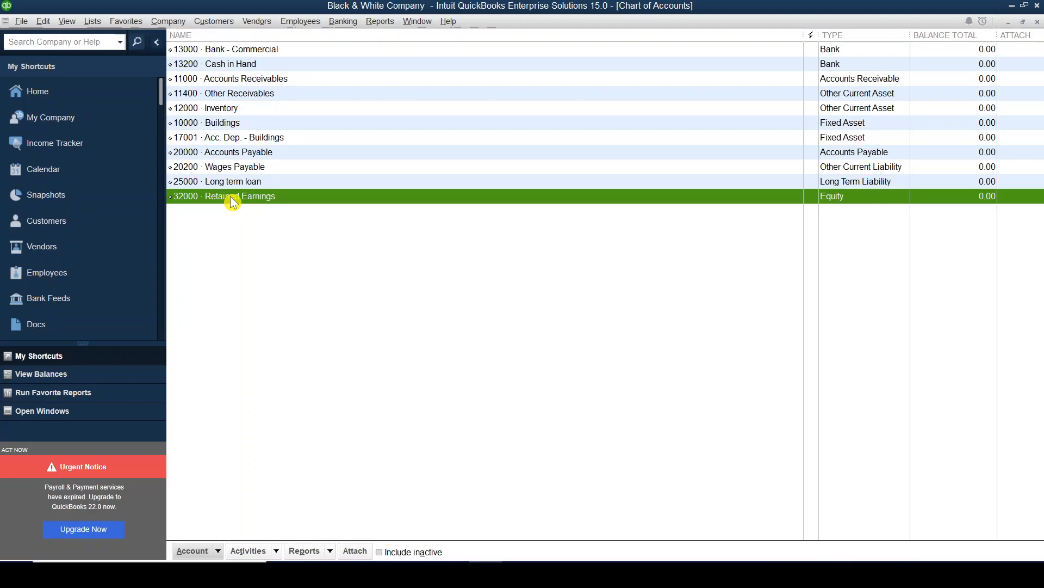
Start a new account in the chart of accounts with the type Equity
{"action": "left_click", "coordinate": [217, 552]}
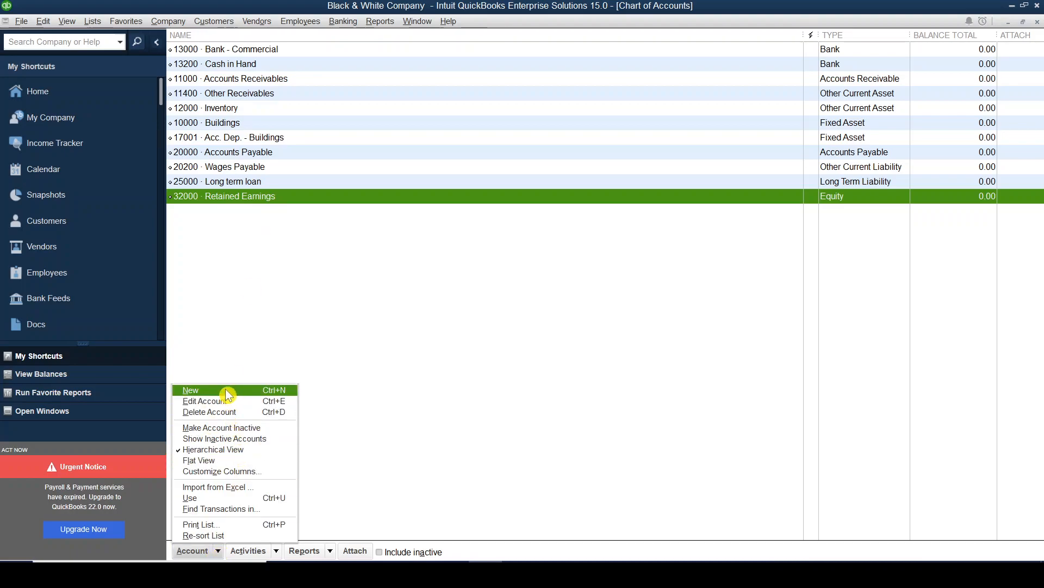
{"action": "left_click", "coordinate": [227, 392]}
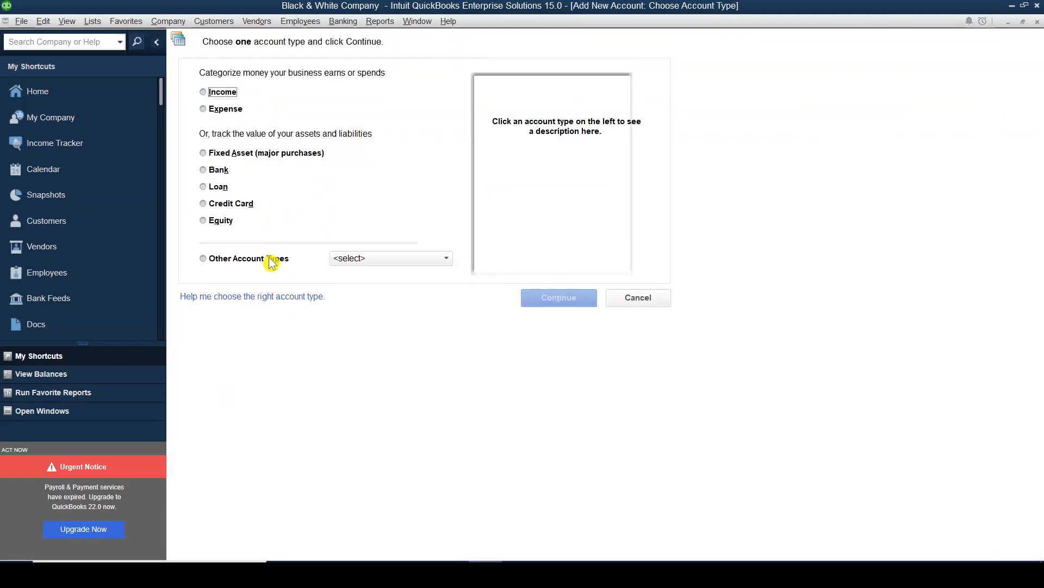
{"action": "left_click", "coordinate": [266, 264]}
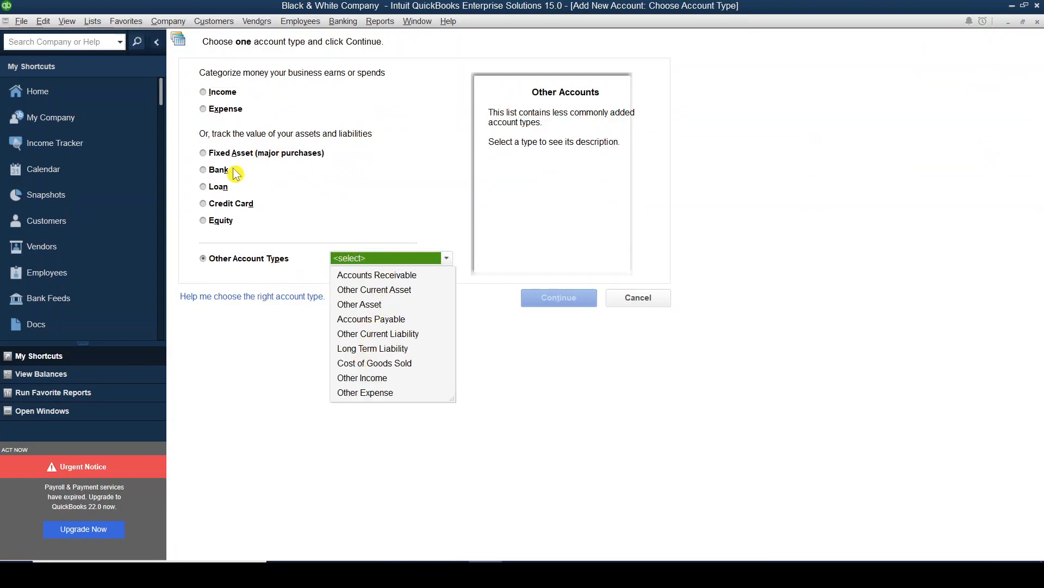
{"action": "left_click", "coordinate": [204, 223]}
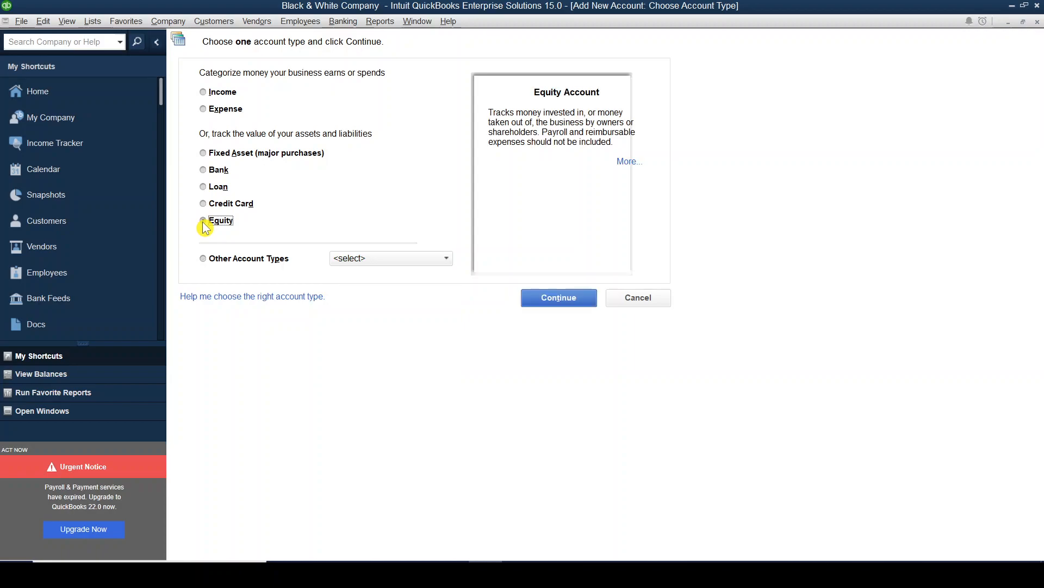
{"action": "left_click", "coordinate": [547, 305]}
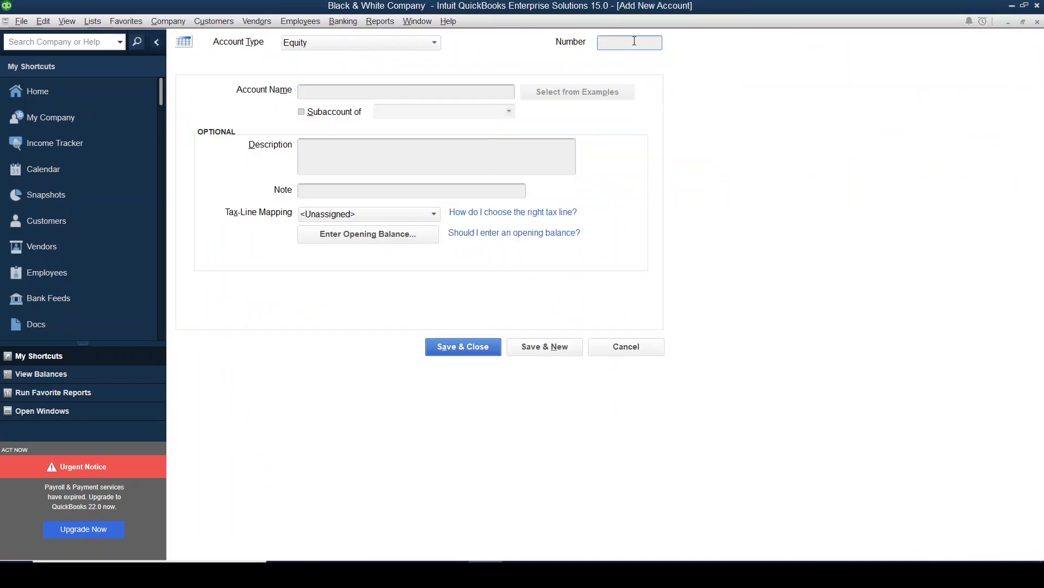
Give the equity account number 30000 and the name Stated Capital, and save it, continuing with a new one
{"action": "left_click", "coordinate": [633, 43]}
{"action": "type", "text": "30000"}
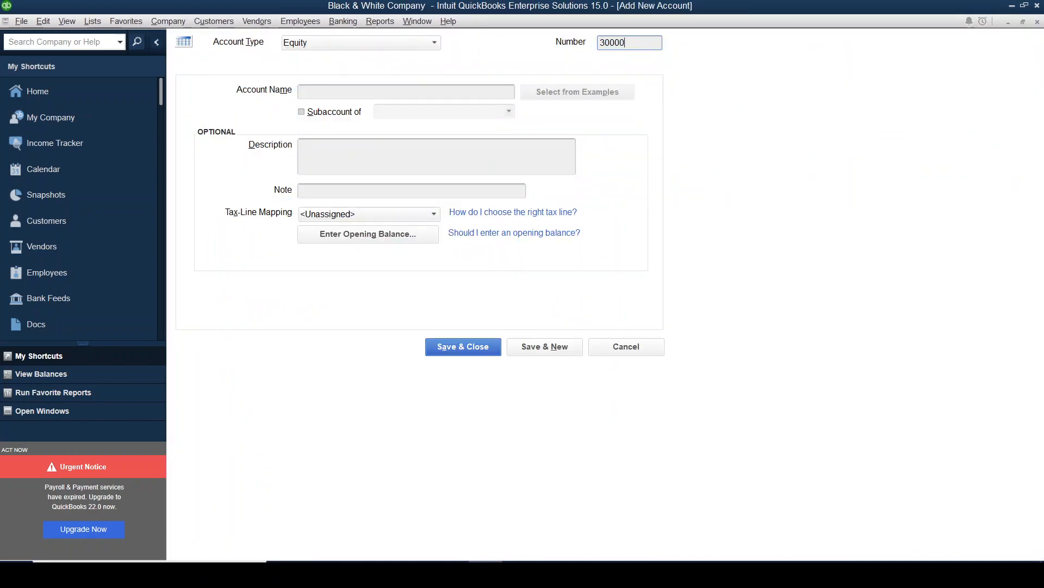
{"action": "left_click", "coordinate": [374, 92]}
{"action": "type", "text": "Stated Cap"}
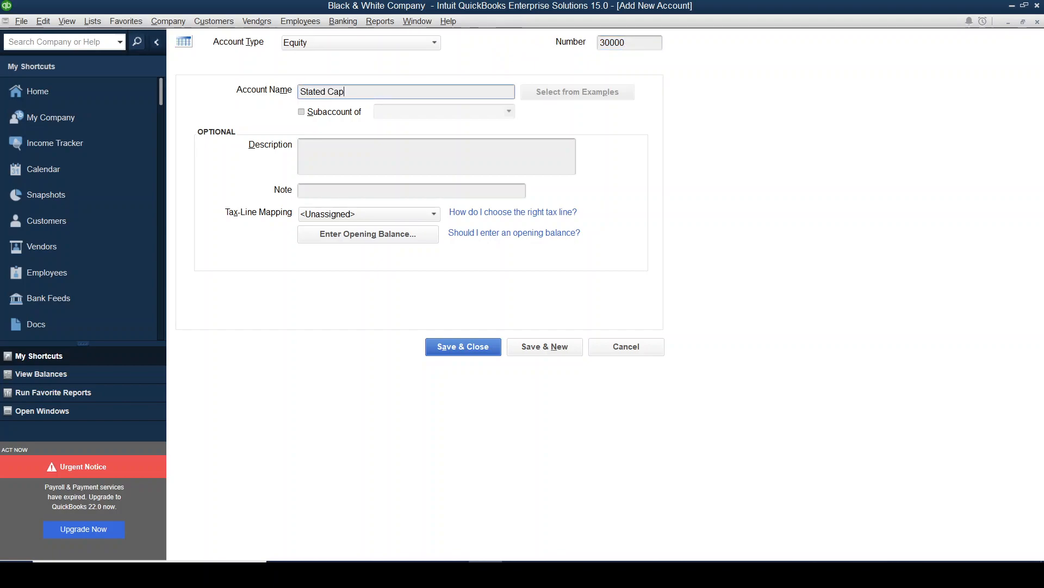
{"action": "type", "text": "ital"}
{"action": "left_click", "coordinate": [542, 353]}
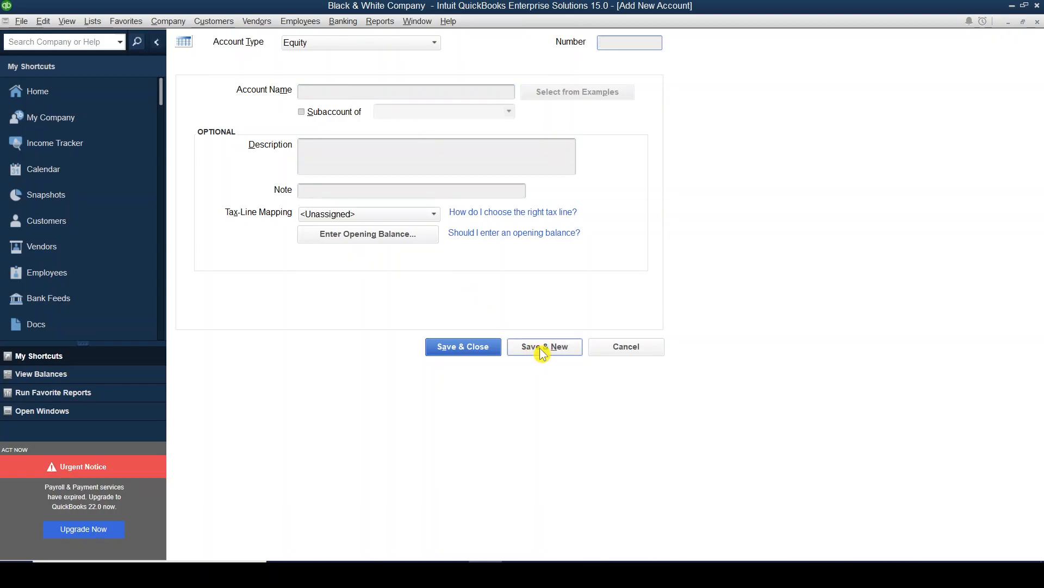
Mark the Sales row in Excel and set the new QuickBooks account's type to Income
{"action": "key", "text": "alt+Tab"}
{"action": "left_click", "coordinate": [12, 379]}
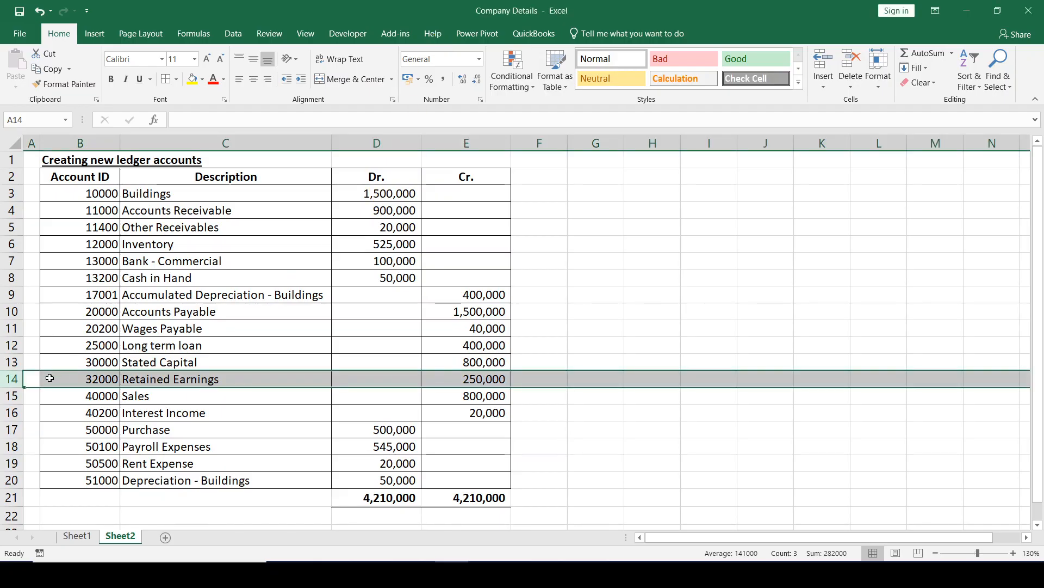
{"action": "left_click", "coordinate": [5, 396]}
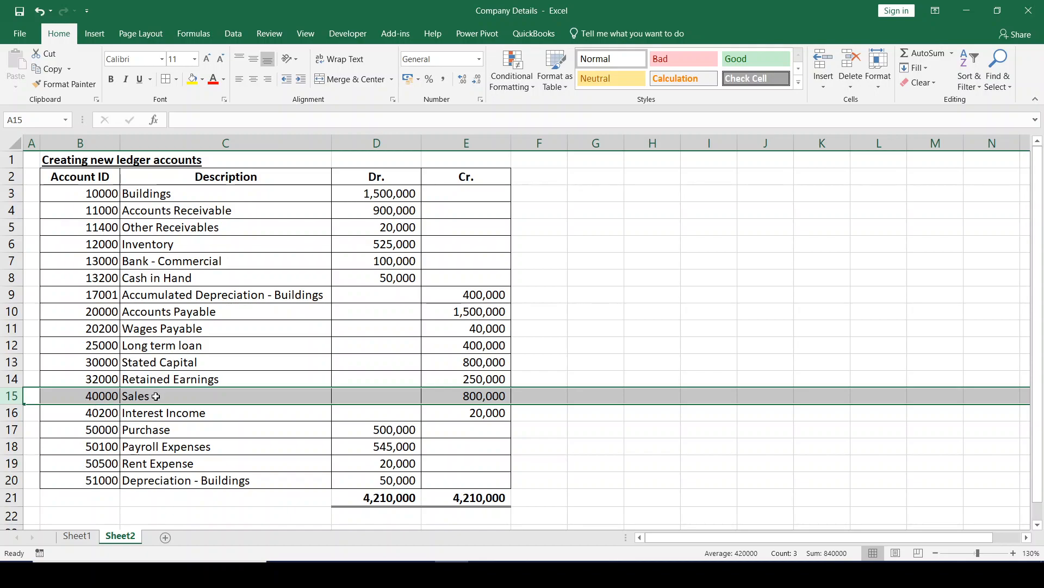
{"action": "key", "text": "alt+Tab"}
{"action": "left_click", "coordinate": [436, 43]}
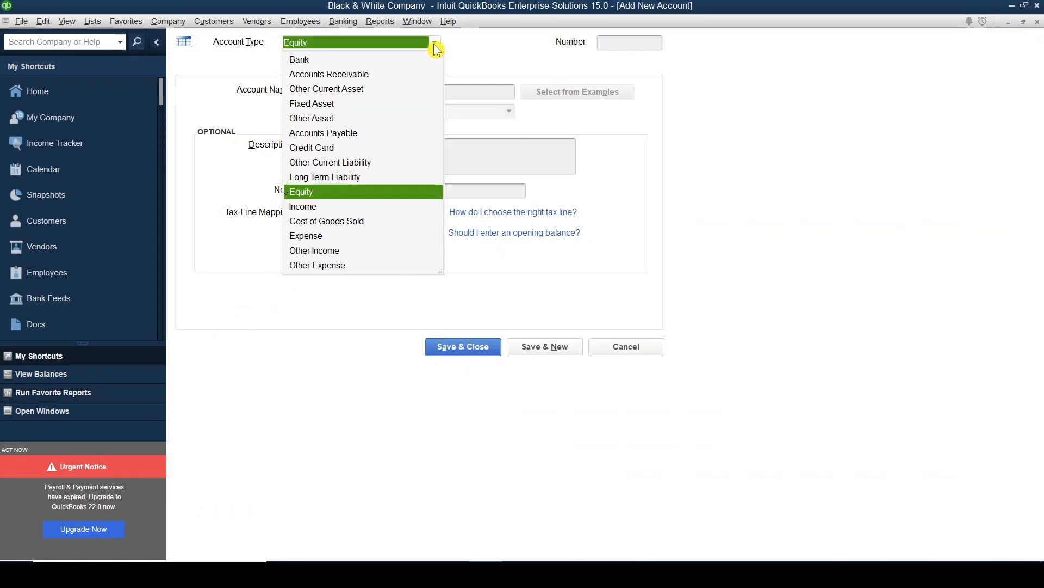
{"action": "left_click", "coordinate": [324, 207]}
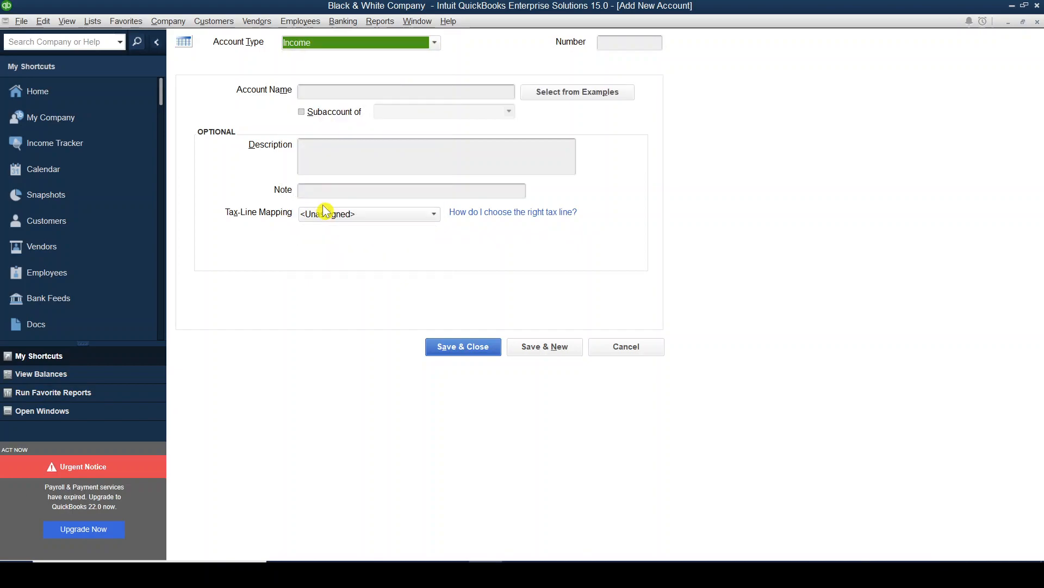
Give the income account number 40000 and the name Sales, and save it, continuing with a new one
{"action": "left_click", "coordinate": [630, 42]}
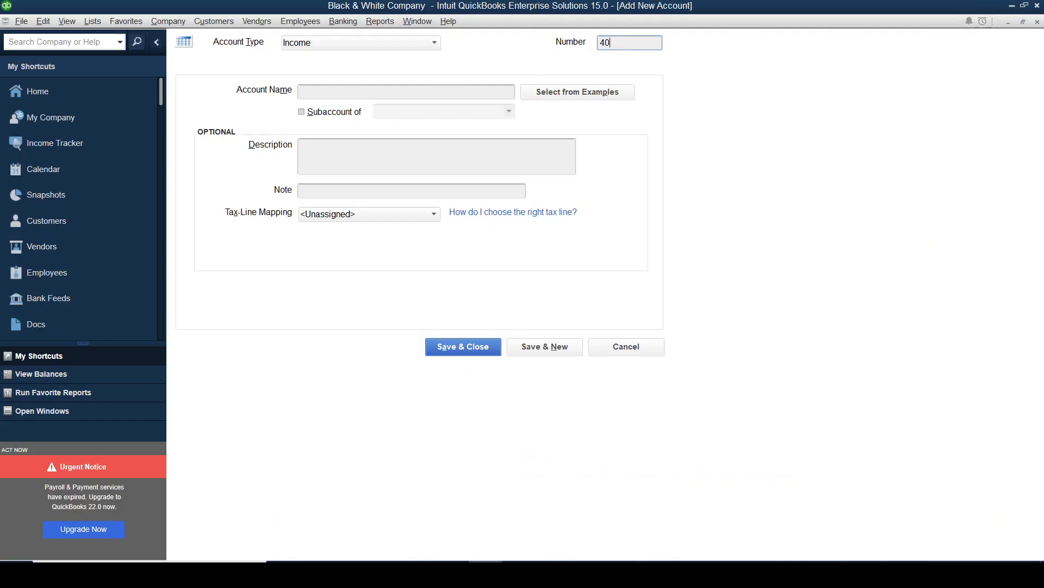
{"action": "type", "text": "40000"}
{"action": "key", "text": "Tab"}
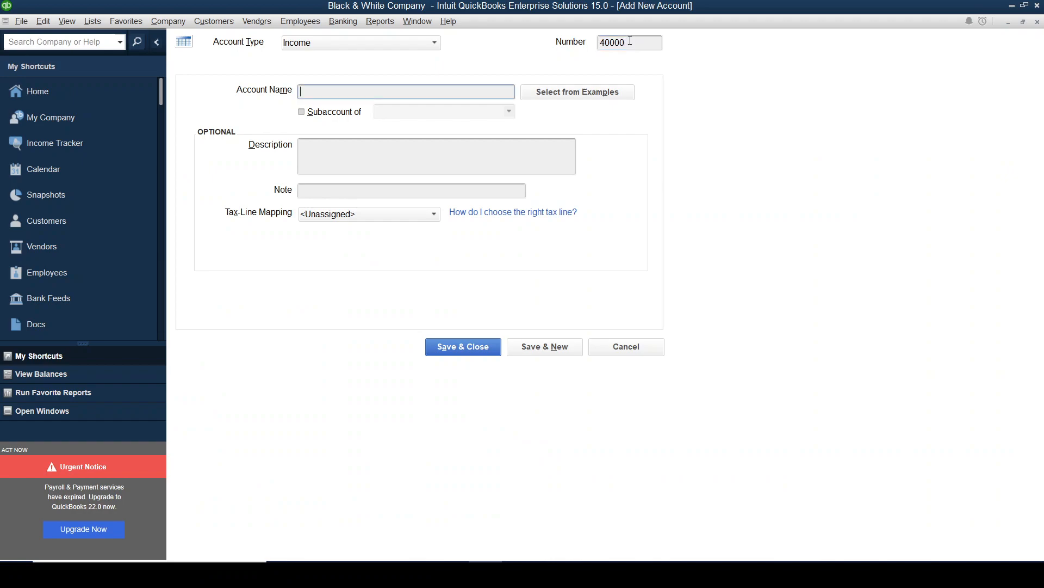
{"action": "type", "text": "Sales"}
{"action": "left_click", "coordinate": [546, 348]}
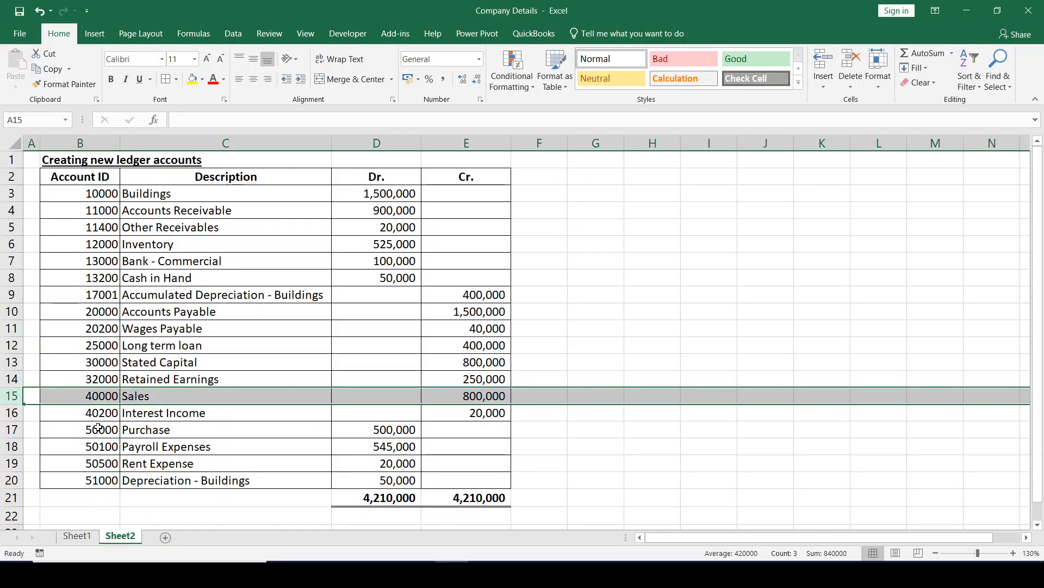
Mark the Interest Income row in Excel and save the QuickBooks income account as number 40200, Interest Income, continuing with a new one
{"action": "left_click", "coordinate": [14, 413]}
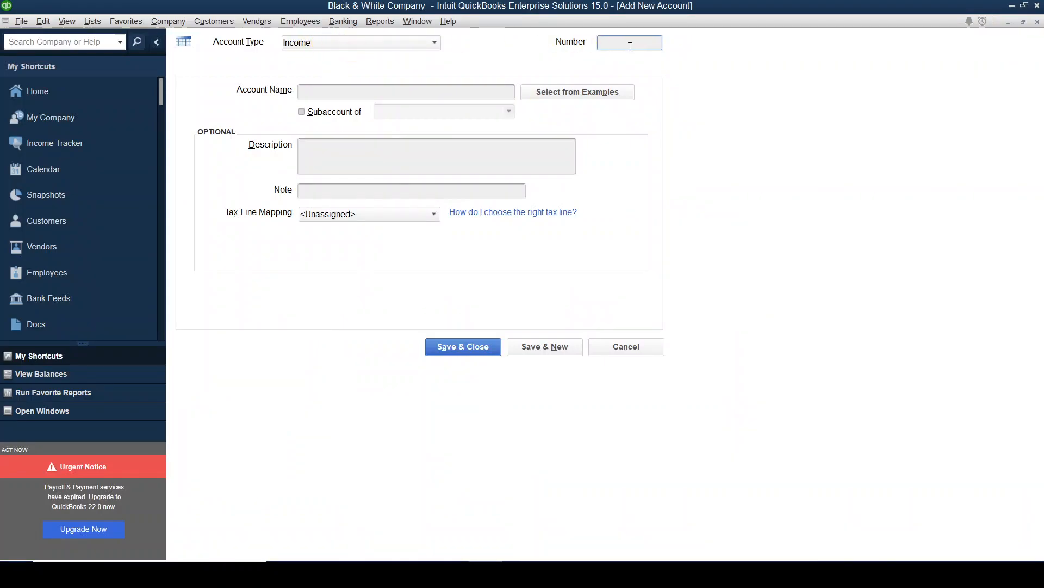
{"action": "type", "text": "0200"}
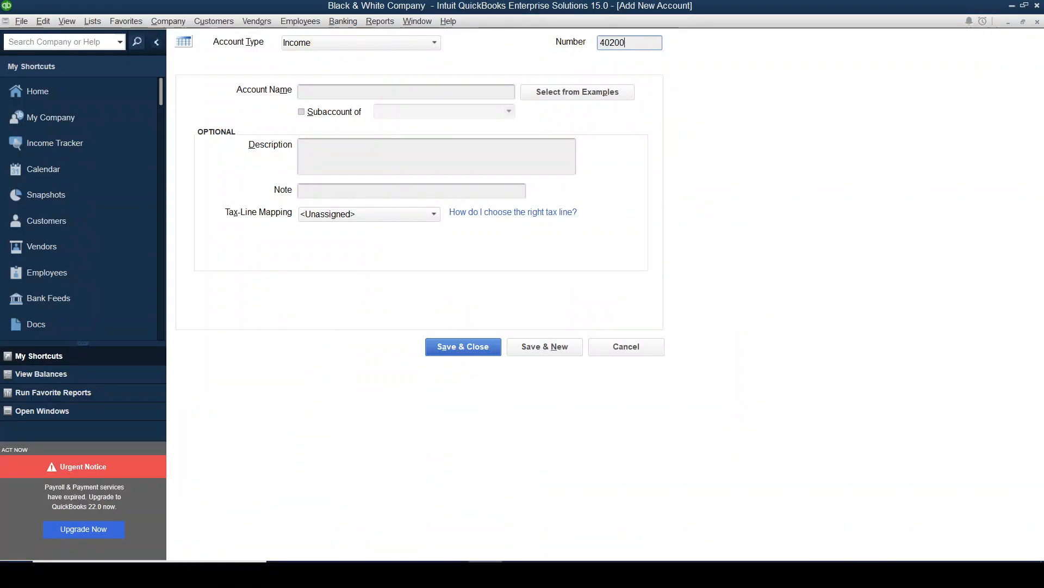
{"action": "left_click", "coordinate": [393, 93]}
{"action": "type", "text": "Interest Income"}
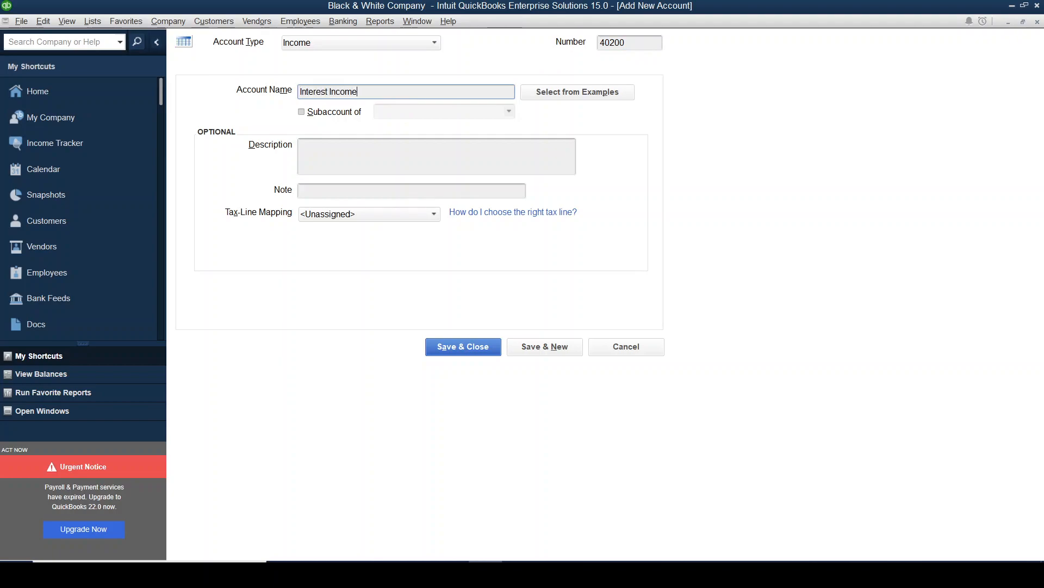
{"action": "left_click", "coordinate": [542, 349]}
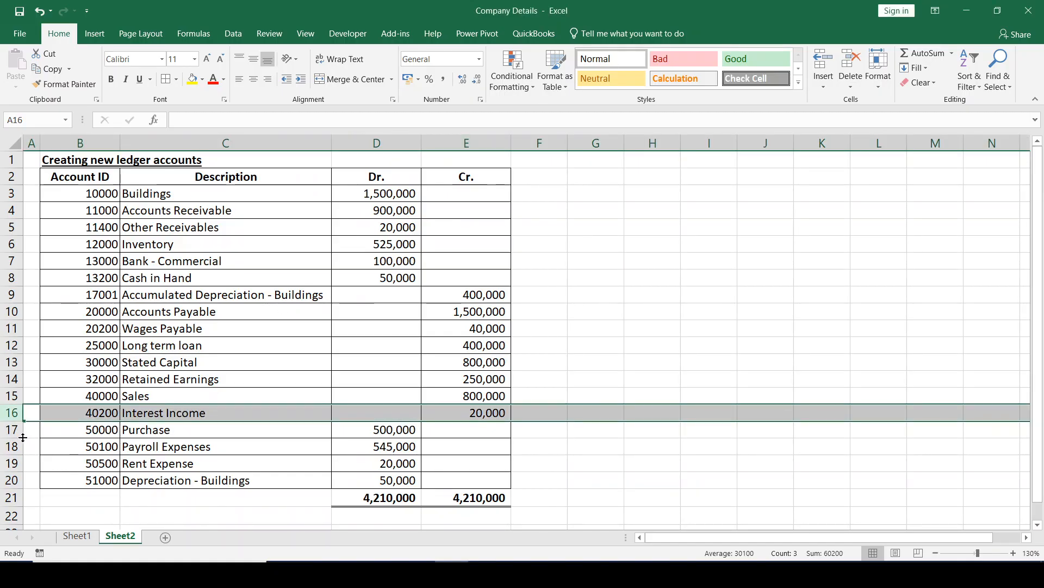
Mark the Purchase row in Excel and set the new QuickBooks account's type to Cost of Goods Sold
{"action": "left_click", "coordinate": [8, 429]}
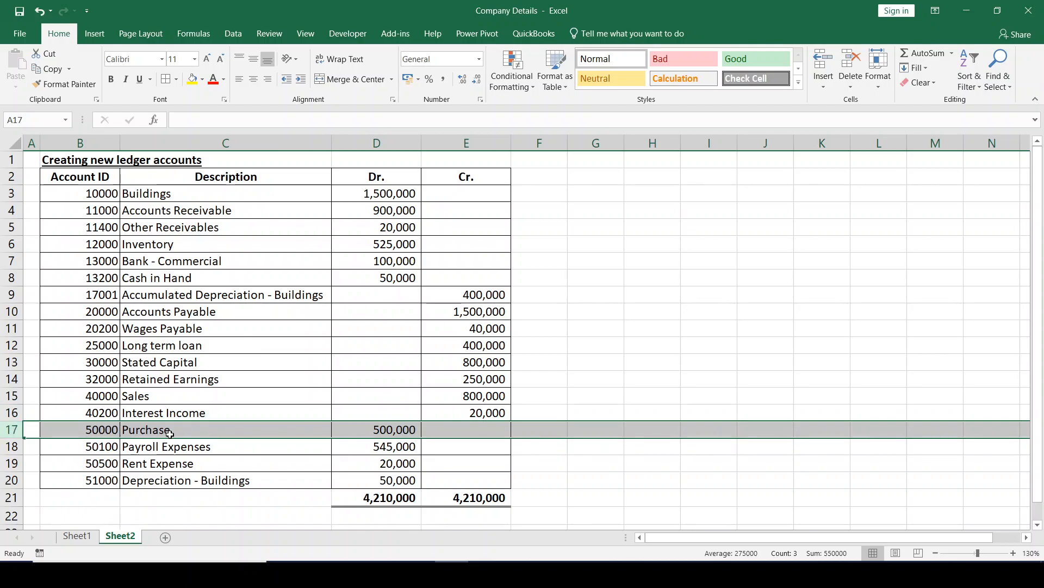
{"action": "key", "text": "alt+Tab"}
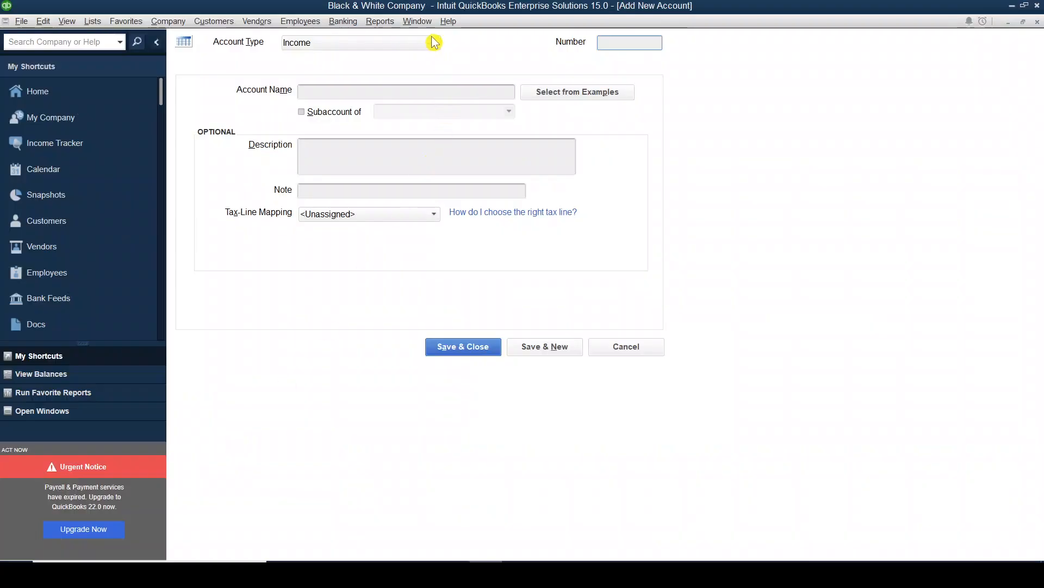
{"action": "left_click", "coordinate": [434, 42]}
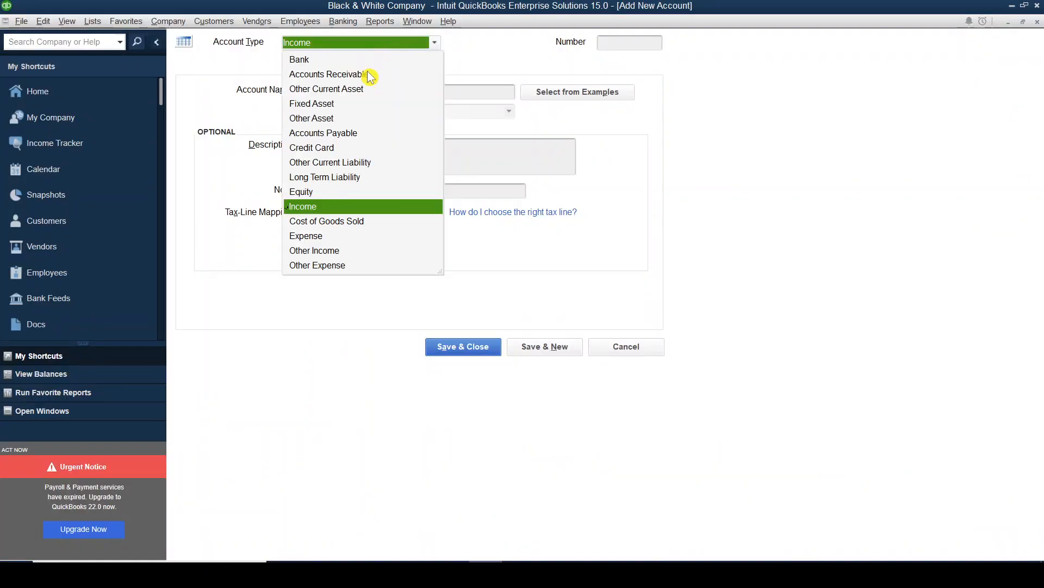
{"action": "left_click", "coordinate": [334, 223]}
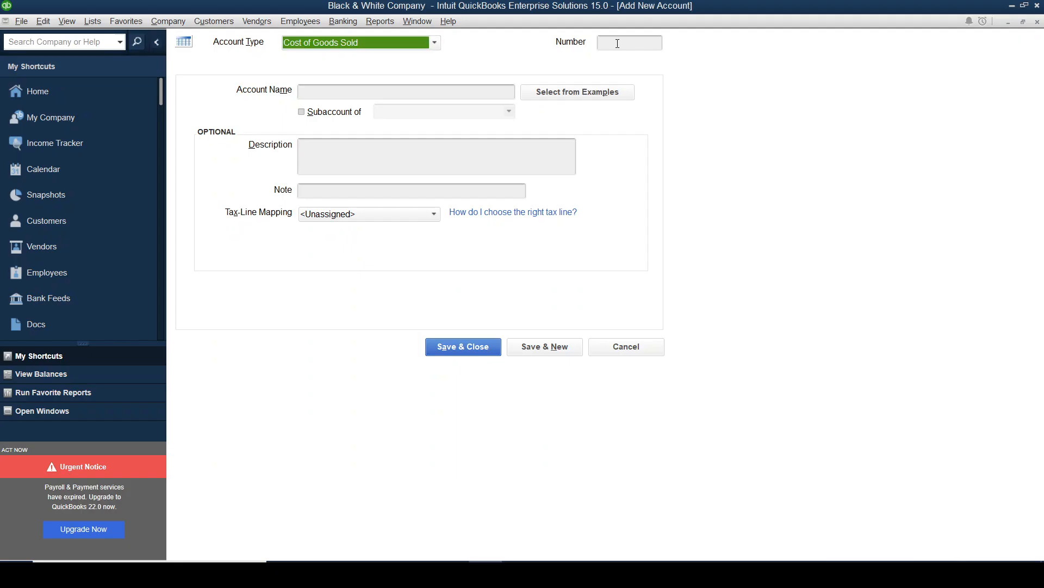
Give the cost of goods sold account number 50000 and the name Purchase, and save it, continuing with a new one
{"action": "left_click", "coordinate": [617, 44]}
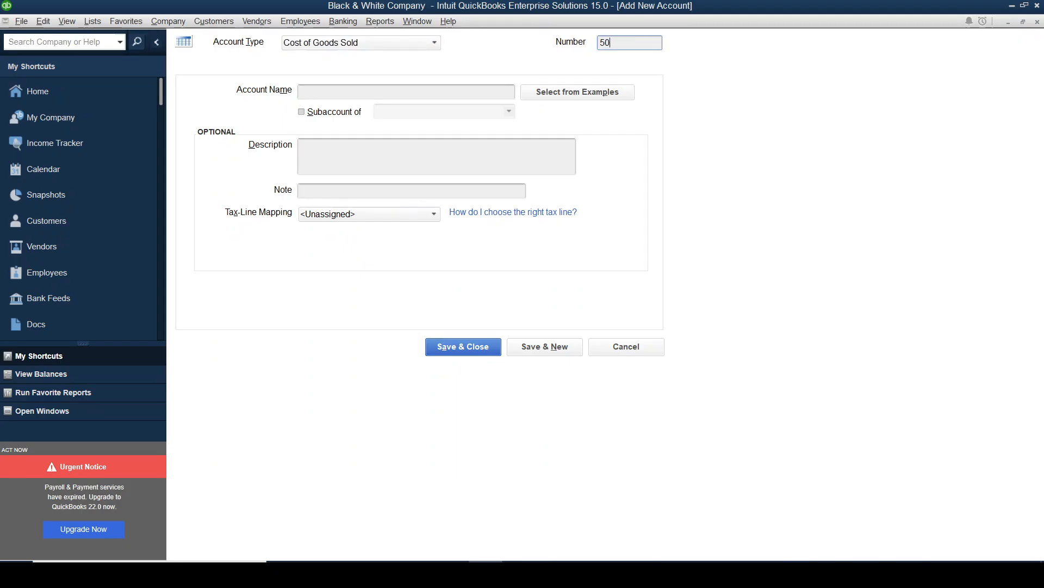
{"action": "left_click", "coordinate": [400, 97]}
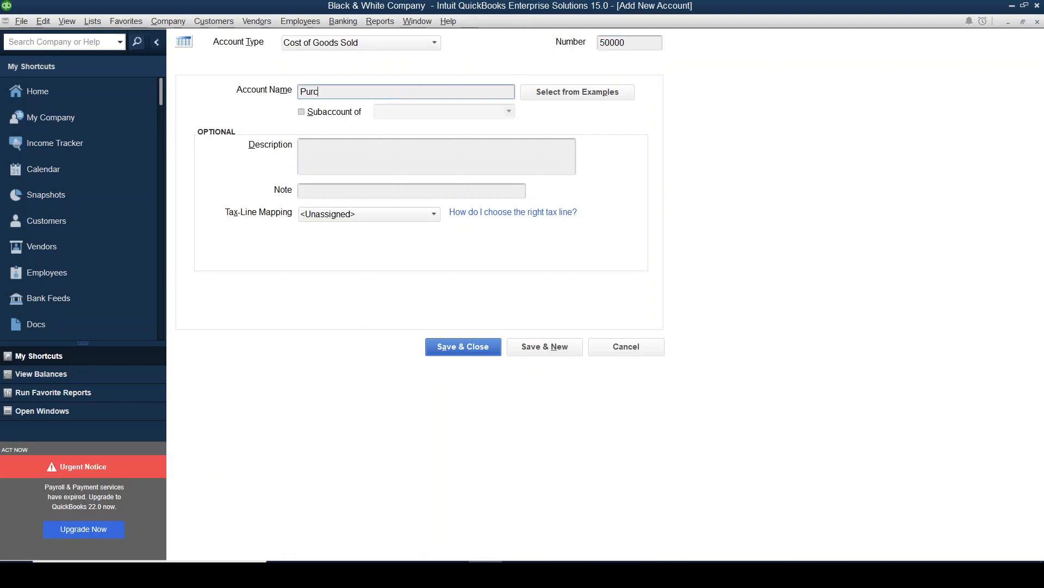
{"action": "left_click", "coordinate": [538, 349]}
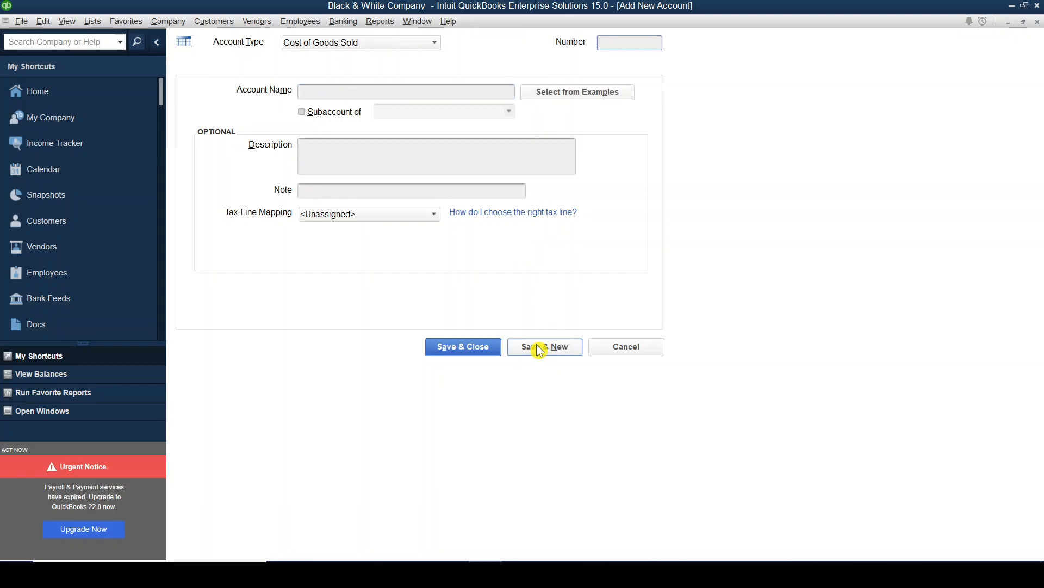
Mark the Payroll Expenses row in Excel and set the new QuickBooks account's type to Expense
{"action": "key", "text": "alt+Tab"}
{"action": "left_click", "coordinate": [6, 447]}
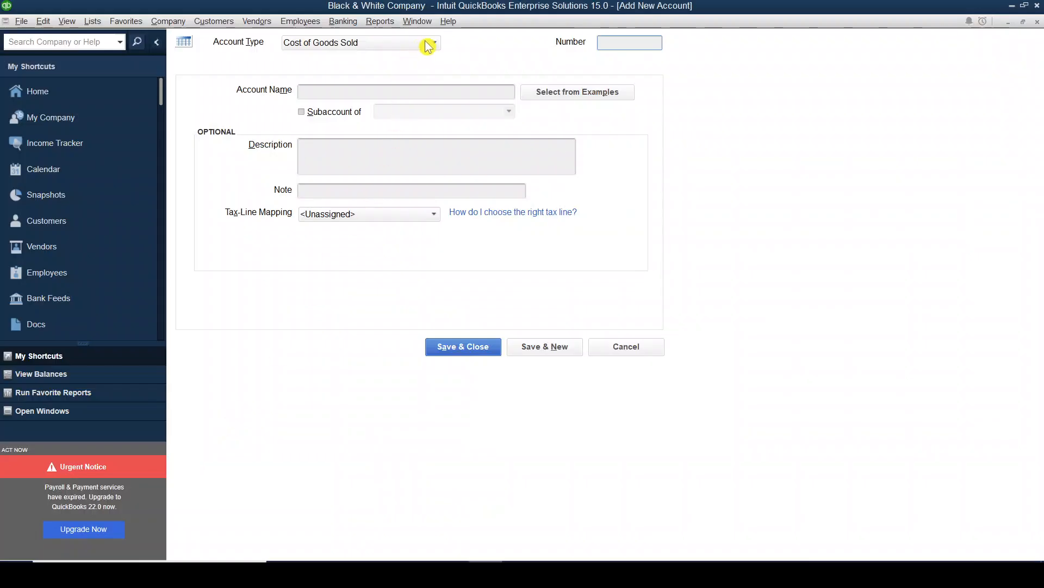
{"action": "left_click", "coordinate": [426, 45]}
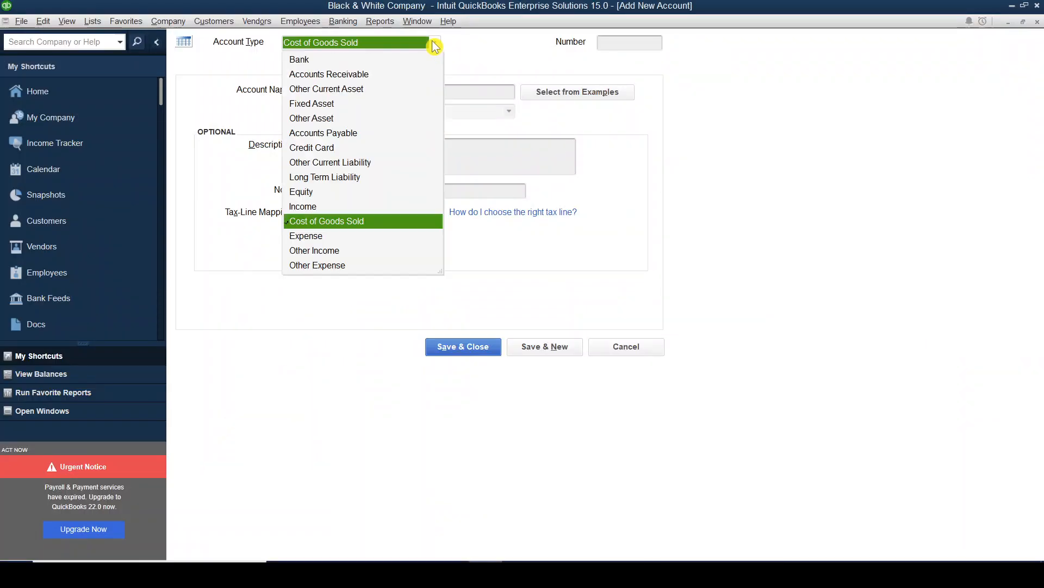
{"action": "left_click", "coordinate": [318, 237]}
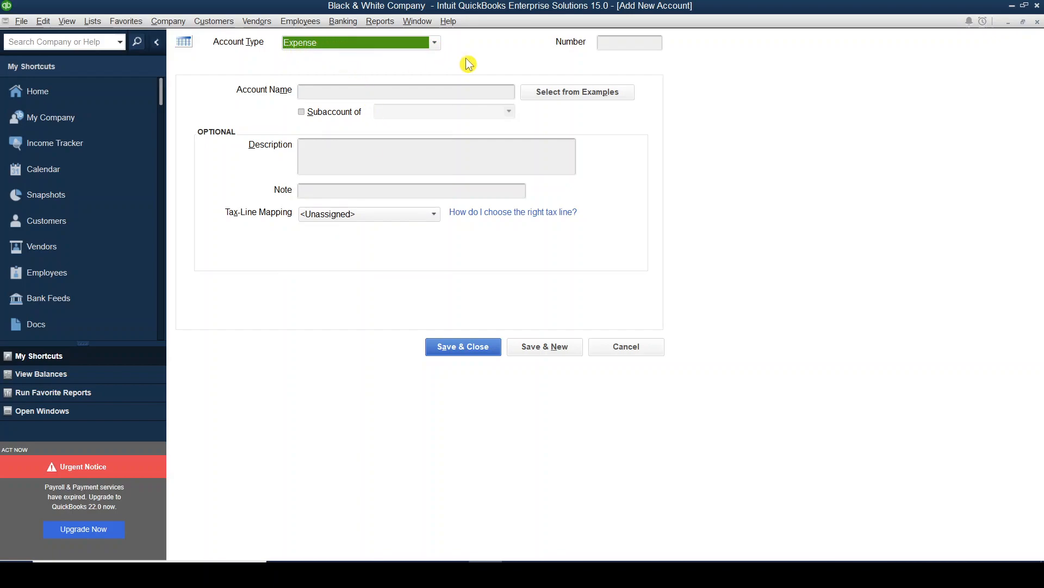
Try to save the expense account as number 50100, Payroll Expenses, and cancel the new account
{"action": "left_click", "coordinate": [617, 43]}
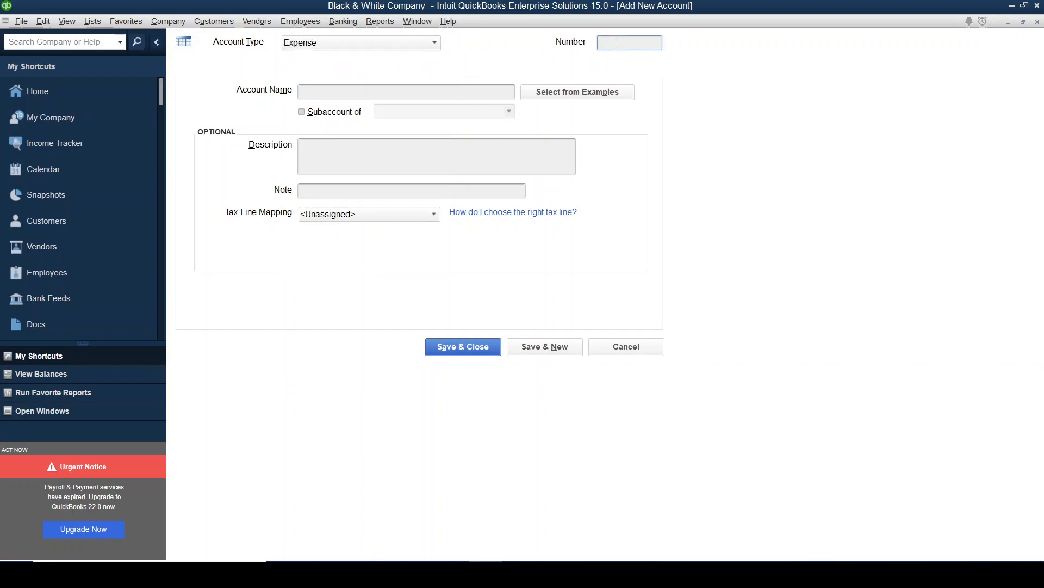
{"action": "key", "text": "alt+Tab"}
{"action": "key", "text": "alt+Tab"}
{"action": "type", "text": "5"}
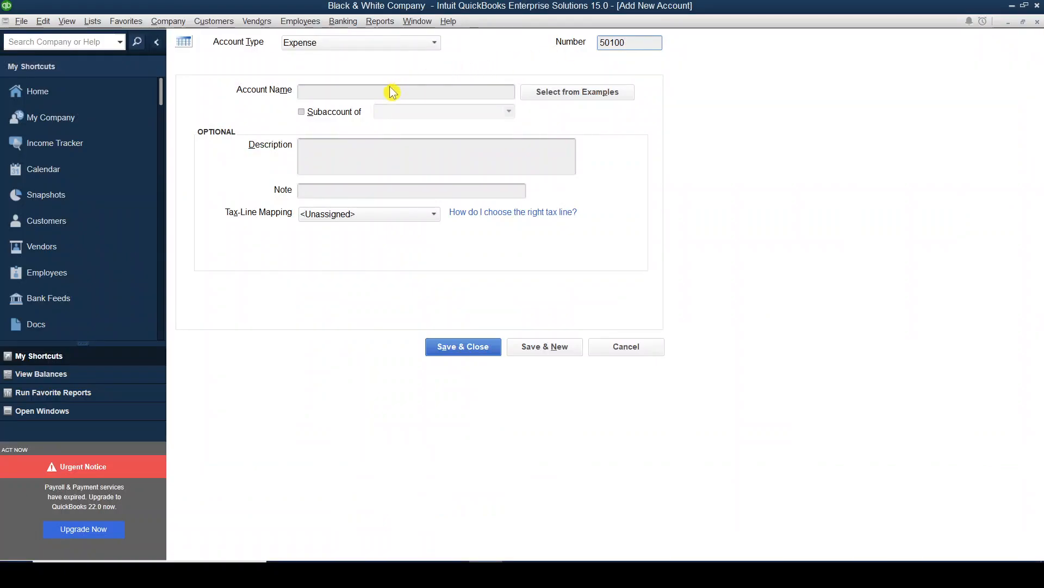
{"action": "left_click", "coordinate": [374, 96]}
{"action": "key", "text": "alt+Tab"}
{"action": "key", "text": "alt+Tab"}
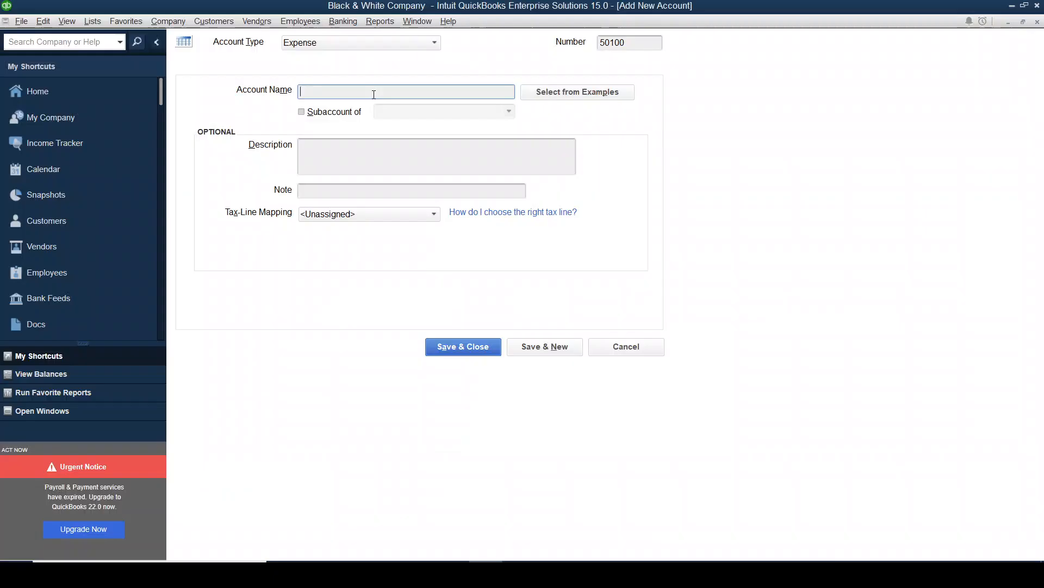
{"action": "type", "text": "Payroll Expenses"}
{"action": "left_click", "coordinate": [545, 352]}
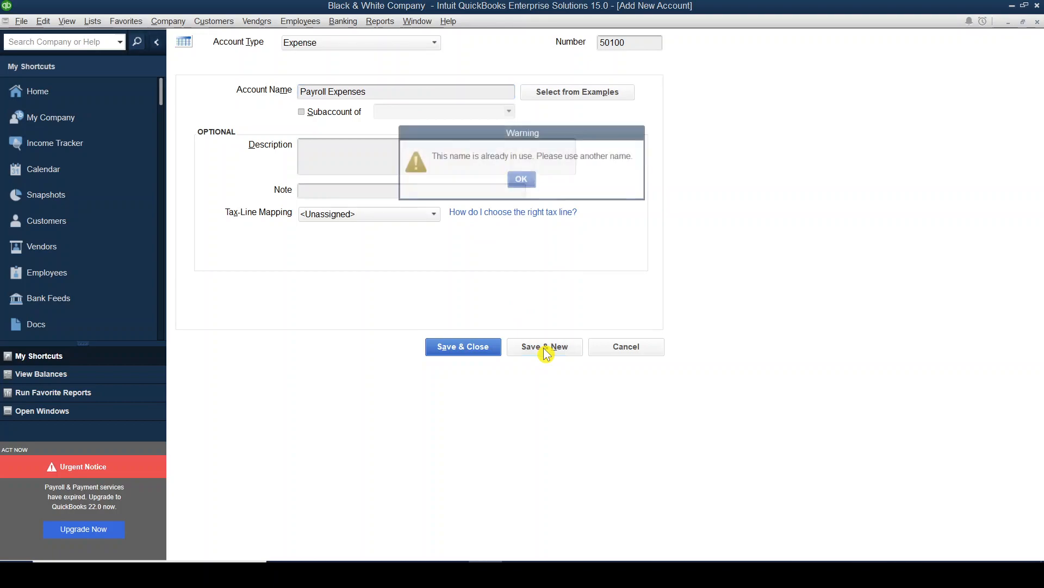
{"action": "left_click", "coordinate": [524, 180]}
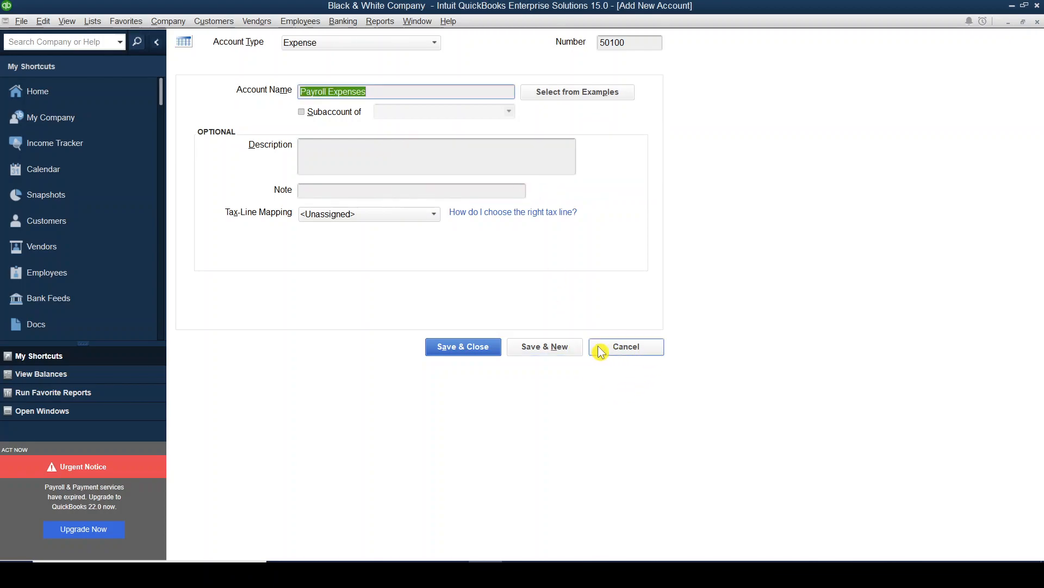
{"action": "left_click", "coordinate": [618, 353]}
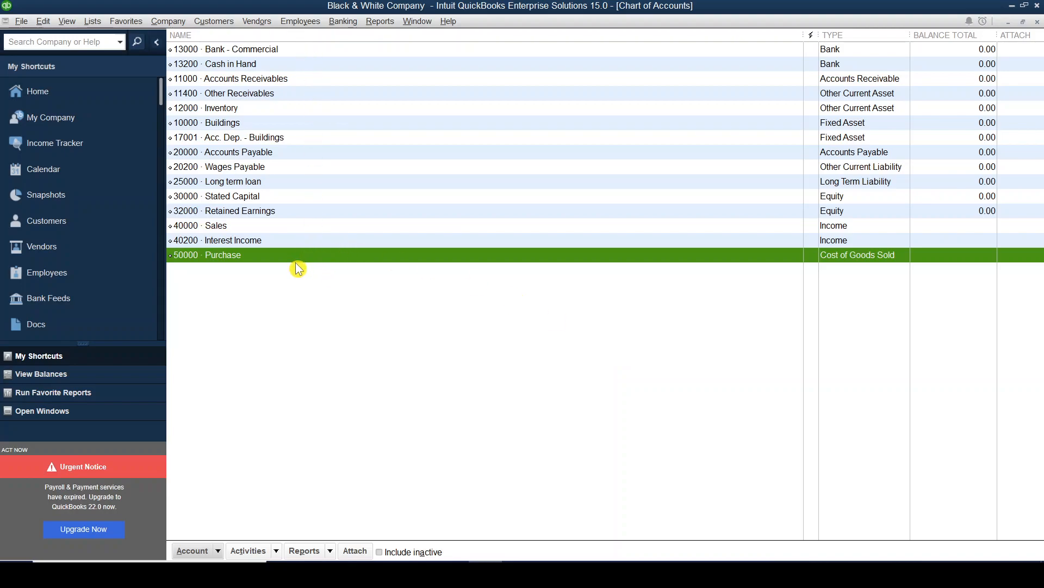
Reactivate the Payroll Expenses account from the list with inactive accounts shown, and hide the inactive accounts again
{"action": "left_click", "coordinate": [217, 551]}
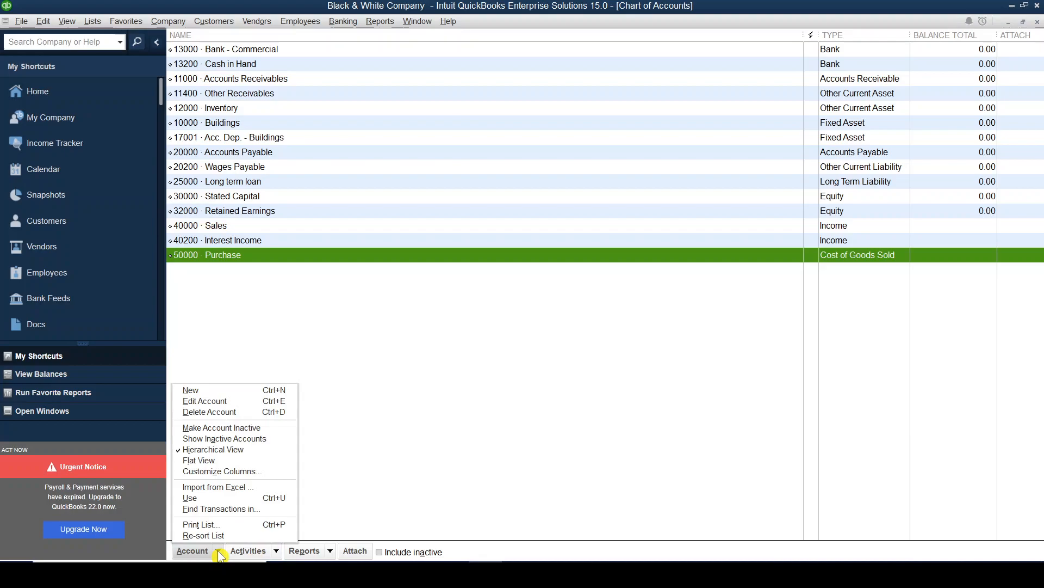
{"action": "left_click", "coordinate": [239, 443]}
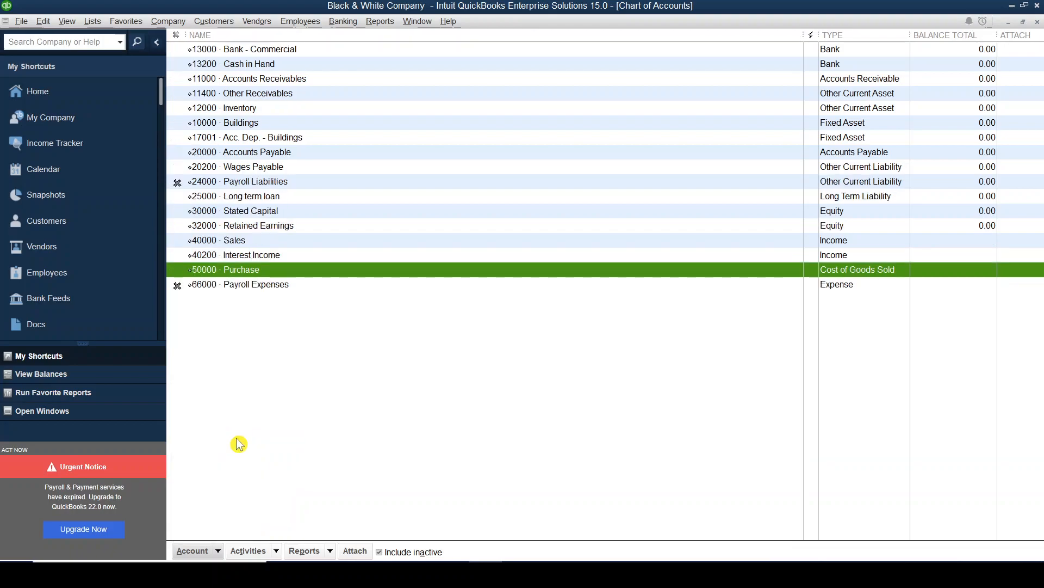
{"action": "left_click", "coordinate": [180, 257]}
{"action": "left_click", "coordinate": [240, 284]}
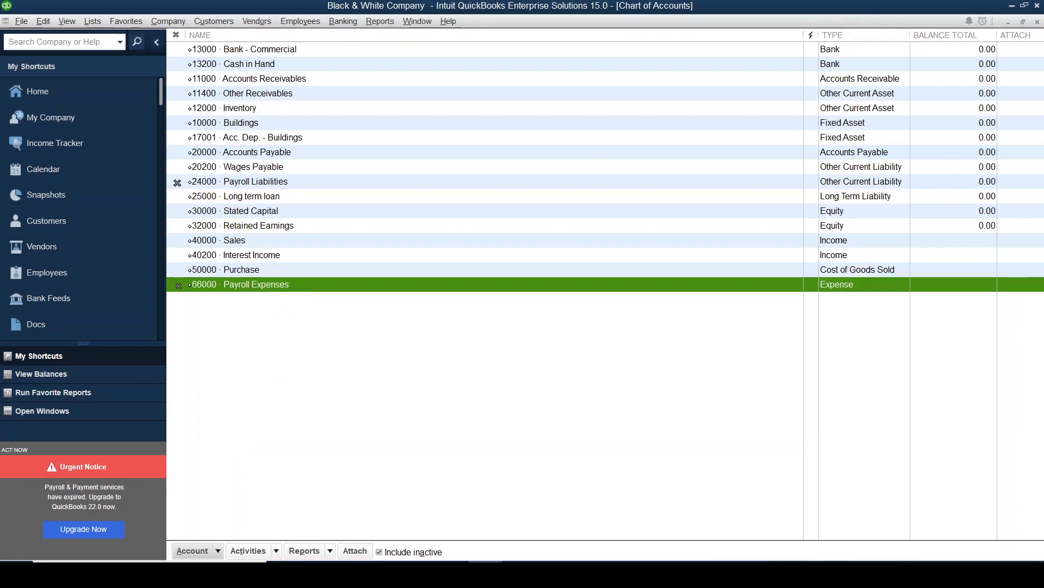
{"action": "left_click", "coordinate": [217, 551]}
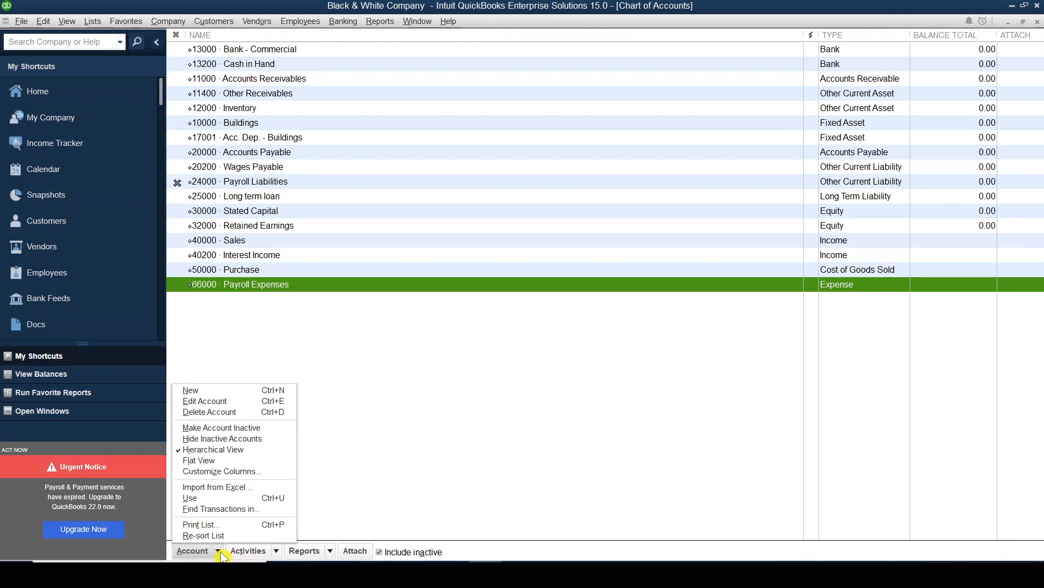
{"action": "left_click", "coordinate": [233, 439]}
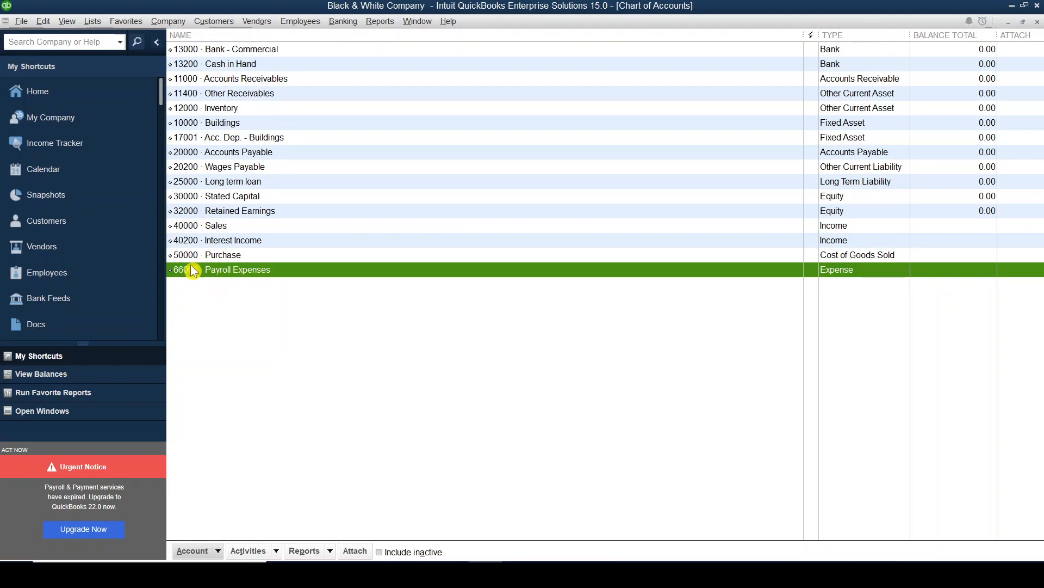
Check the Payroll Expenses row in Excel and change the QuickBooks Payroll Expenses account's number to 50100, saving it
{"action": "key", "text": "alt+Tab"}
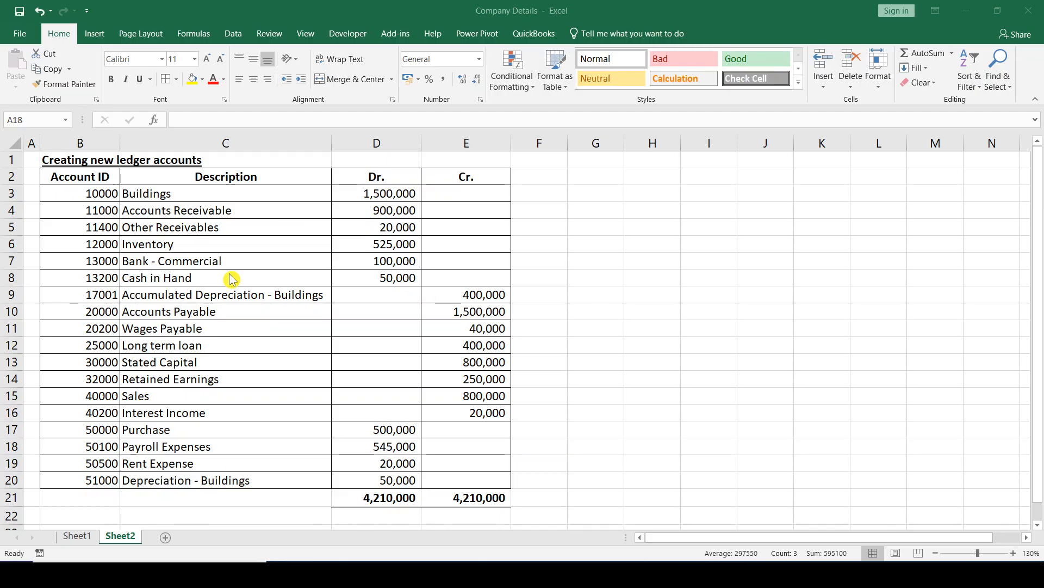
{"action": "key", "text": "shift+space"}
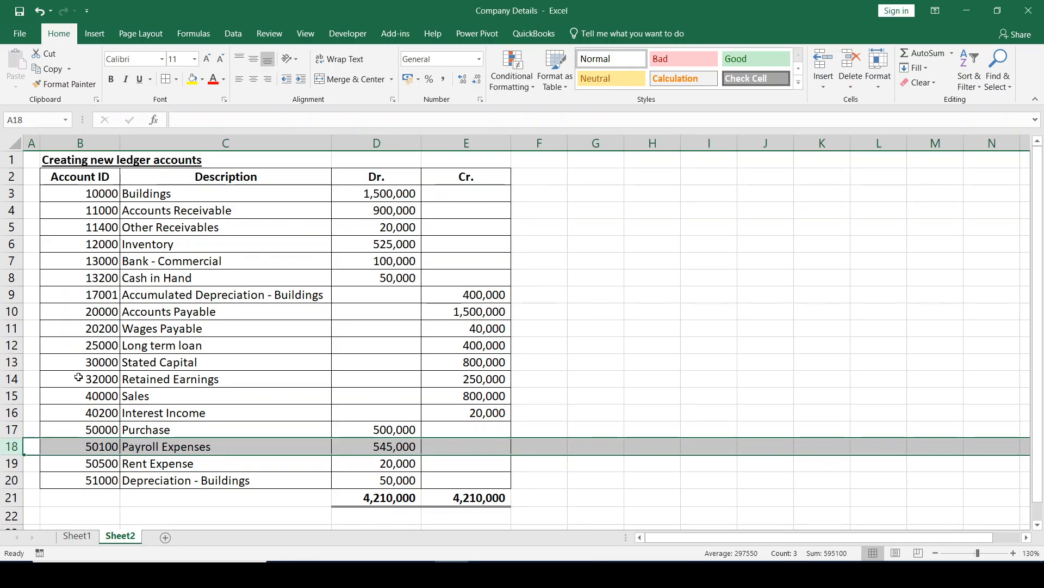
{"action": "key", "text": "alt+Tab"}
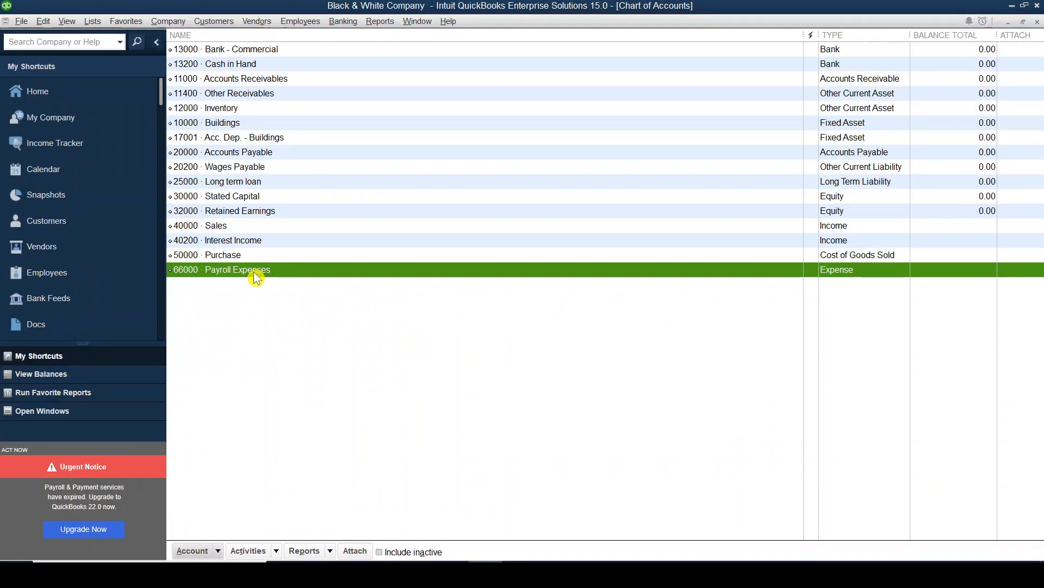
{"action": "right_click", "coordinate": [283, 274]}
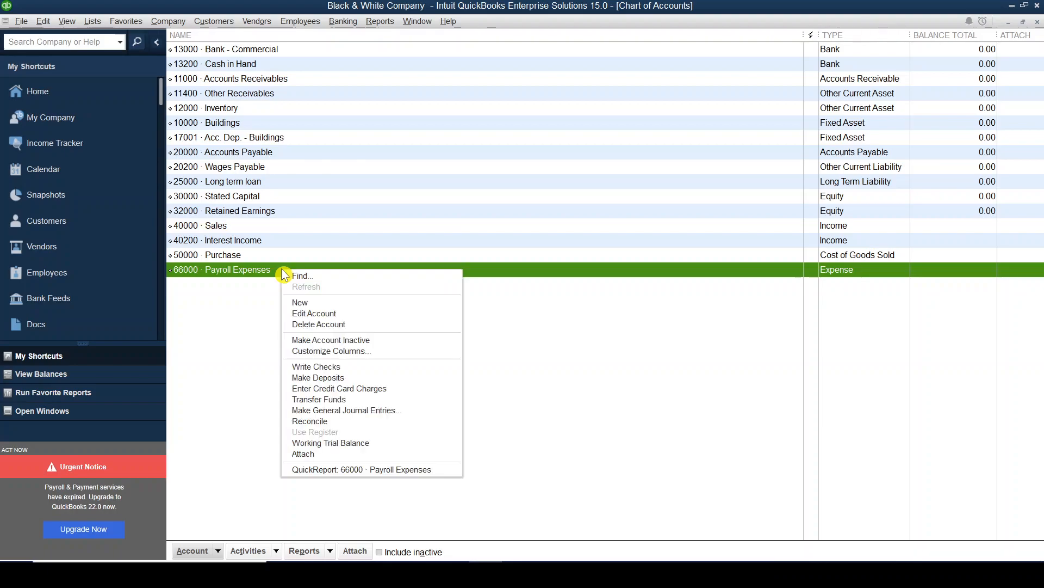
{"action": "left_click", "coordinate": [320, 314]}
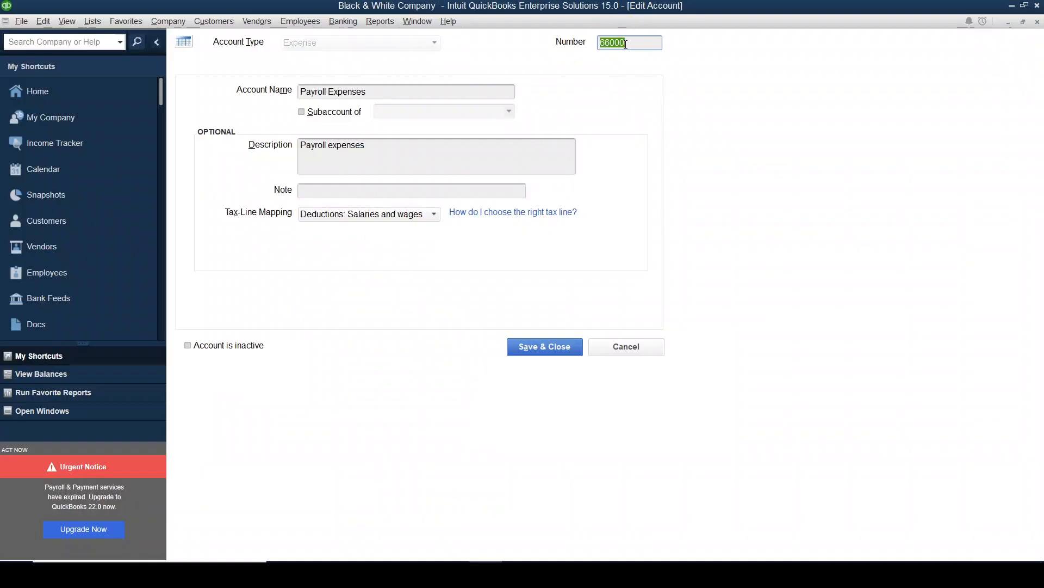
{"action": "type", "text": "50100"}
{"action": "left_click", "coordinate": [540, 350]}
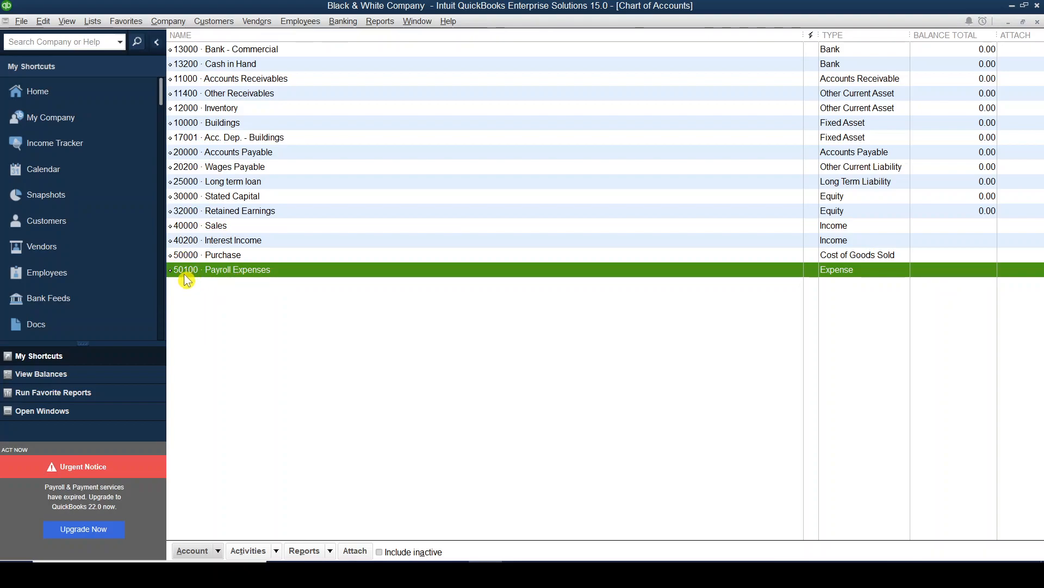
Mark the Rent Expense row in Excel and start a new QuickBooks account of type Expense
{"action": "key", "text": "alt+Tab"}
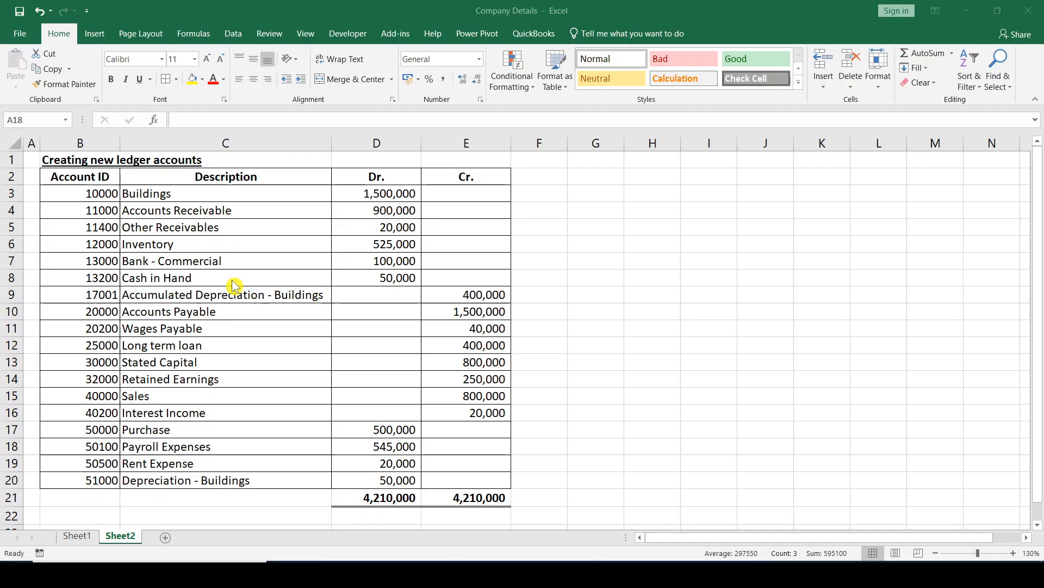
{"action": "left_click", "coordinate": [12, 462]}
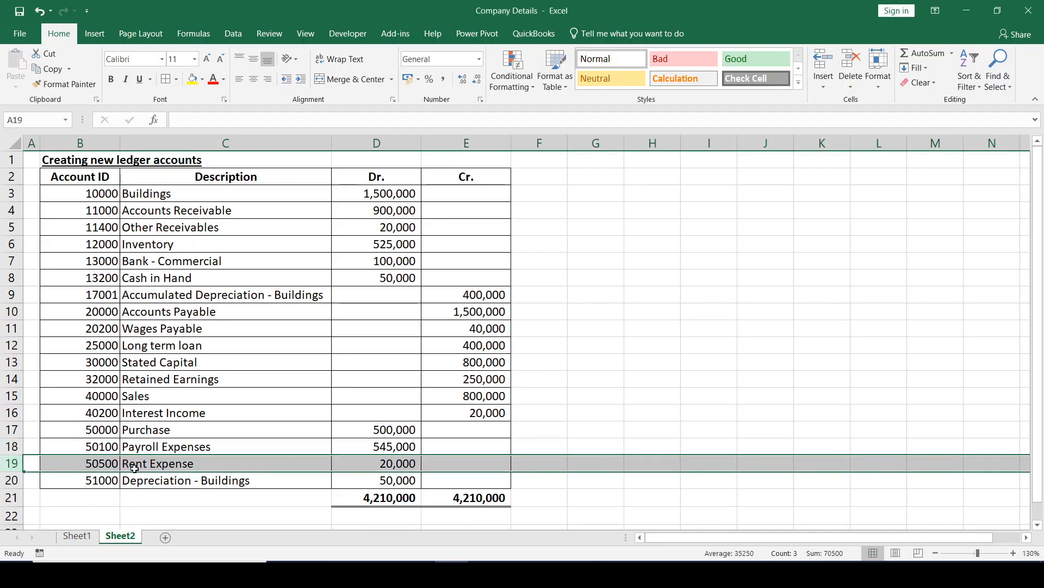
{"action": "key", "text": "alt+Tab"}
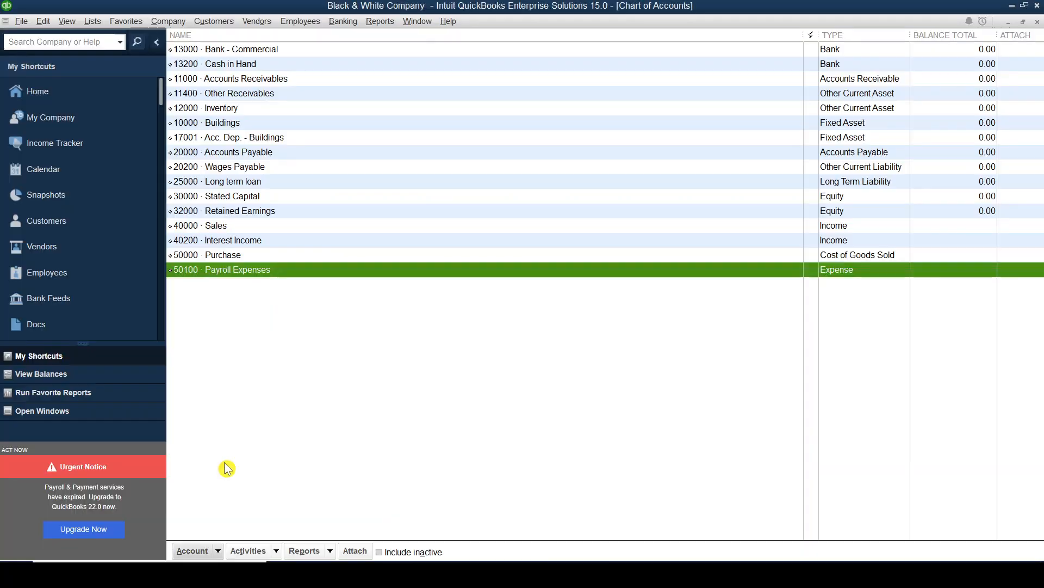
{"action": "left_click", "coordinate": [217, 552]}
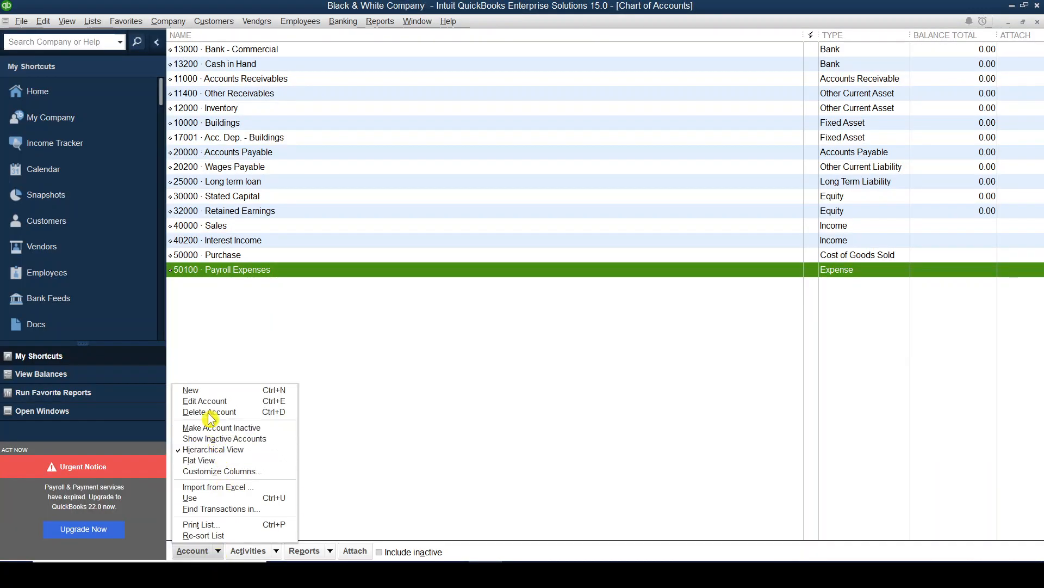
{"action": "left_click", "coordinate": [206, 390]}
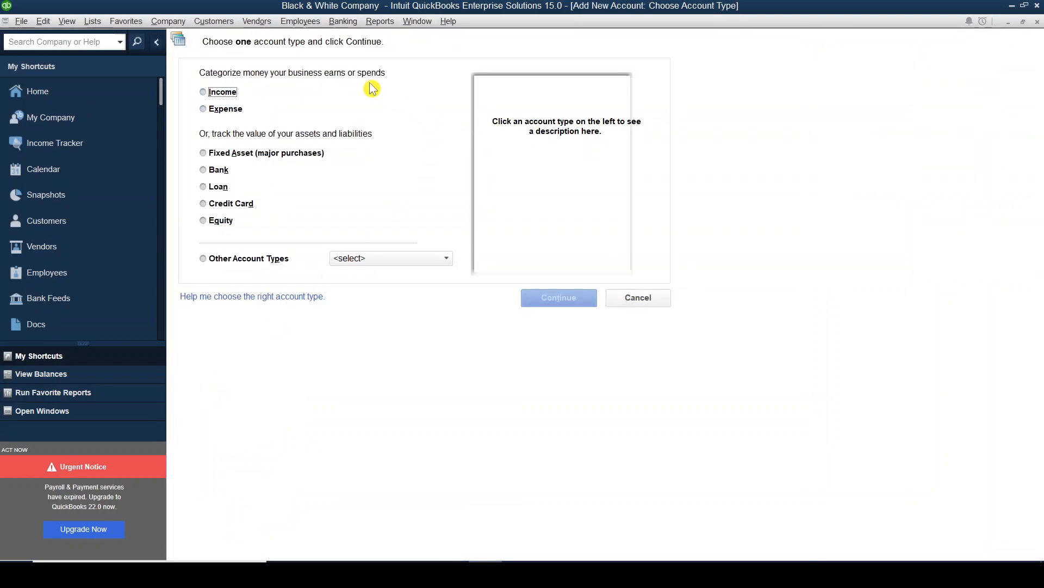
{"action": "left_click", "coordinate": [206, 110]}
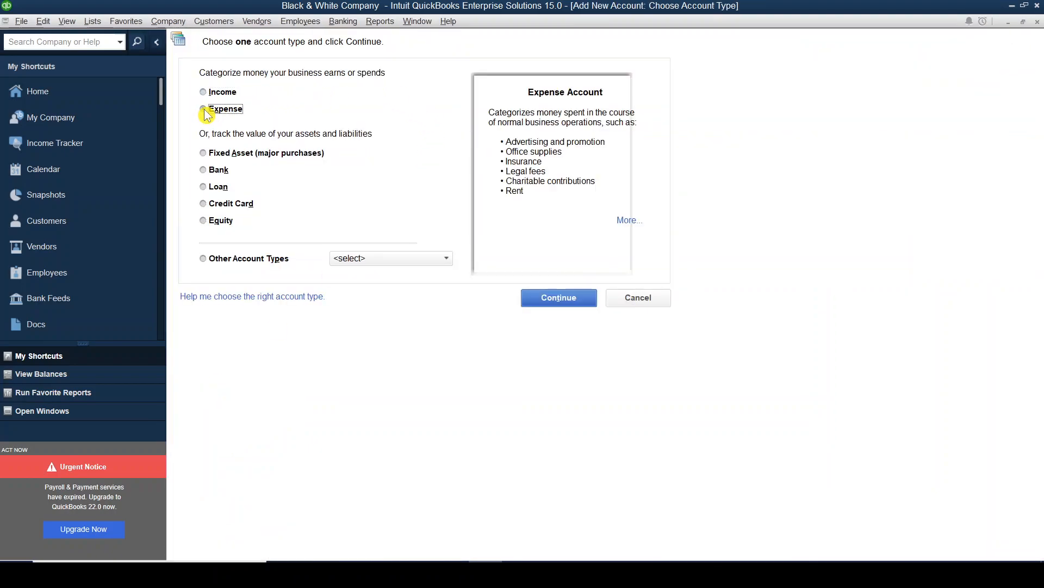
{"action": "left_click", "coordinate": [566, 298]}
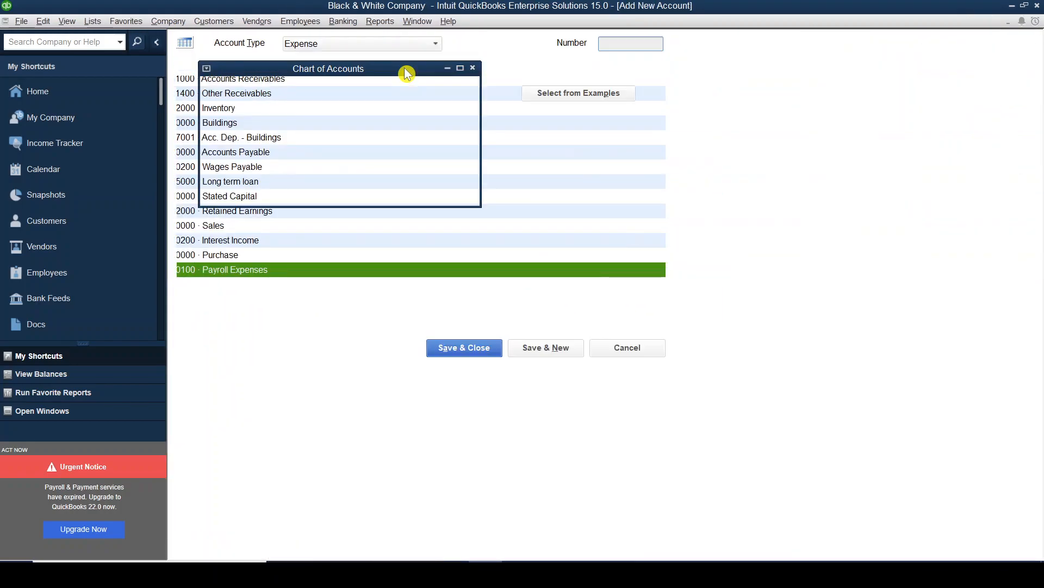
Give the expense account number 50500 and the name Rent Expenses, and save it, continuing with a new one
{"action": "key", "text": "alt+Tab"}
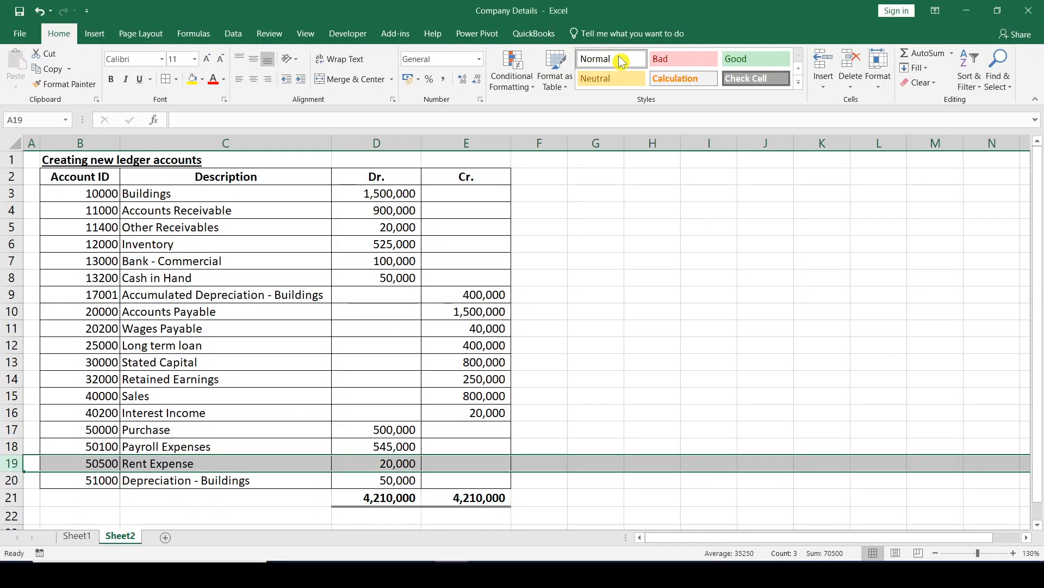
{"action": "key", "text": "alt+Tab"}
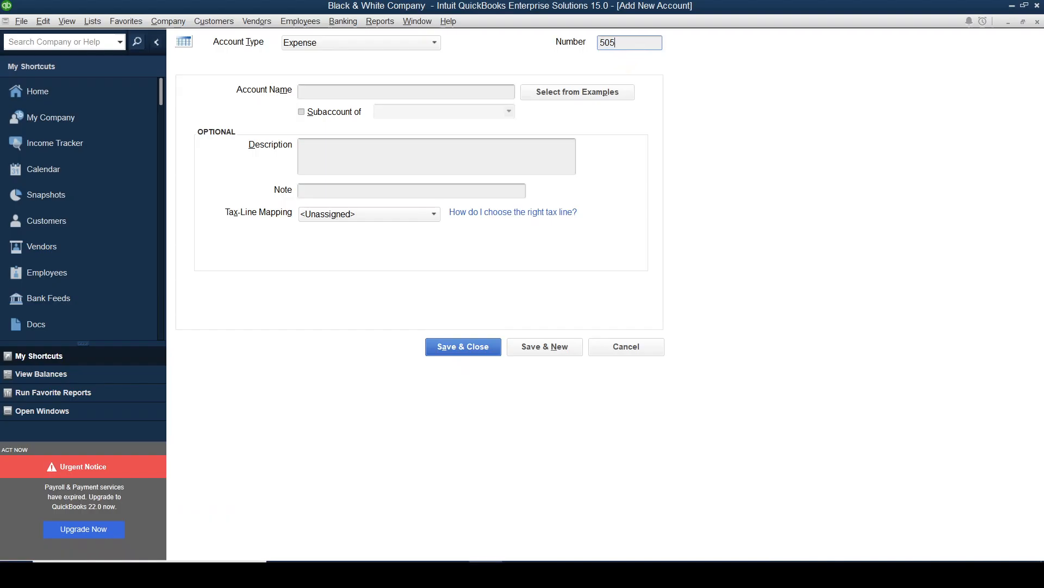
{"action": "left_click", "coordinate": [352, 91]}
{"action": "key", "text": "alt+Tab"}
{"action": "key", "text": "alt+Tab"}
{"action": "type", "text": "Rent Expense"}
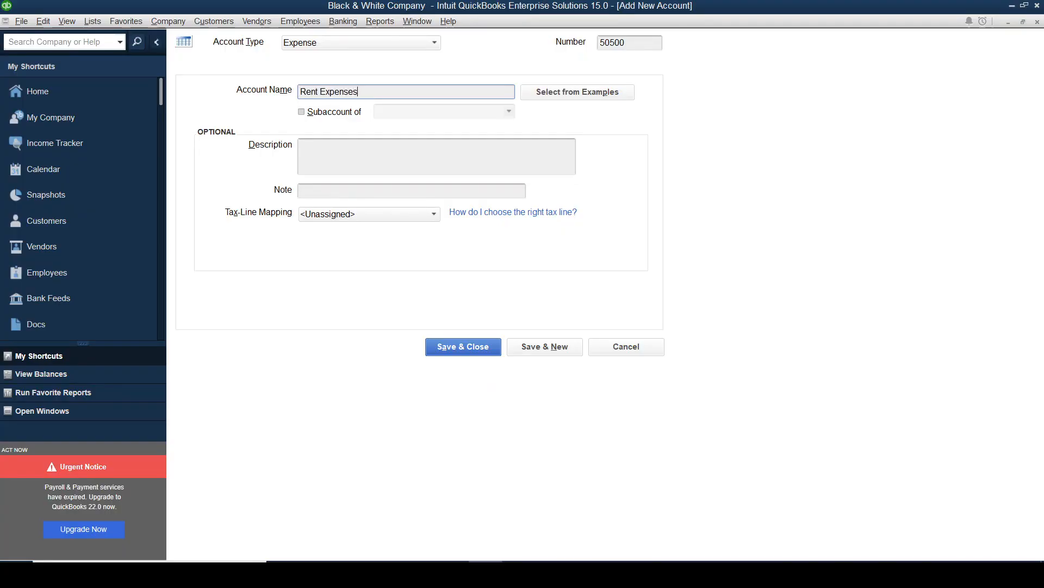
{"action": "left_click", "coordinate": [548, 352]}
Mark the Depreciation - Buildings row in Excel and set the new QuickBooks account's type to Expense
{"action": "key", "text": "alt+Tab"}
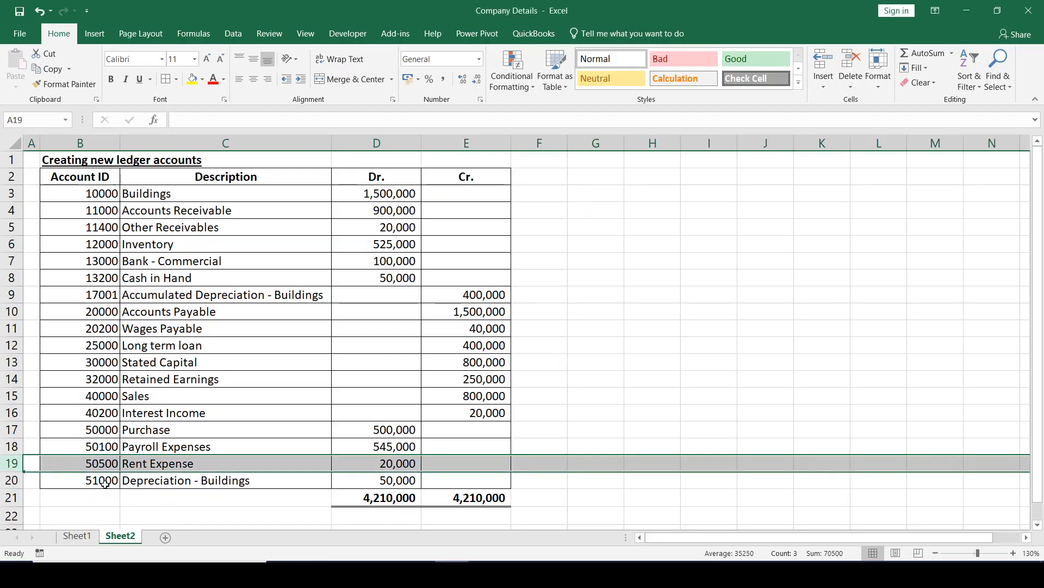
{"action": "left_click", "coordinate": [12, 479]}
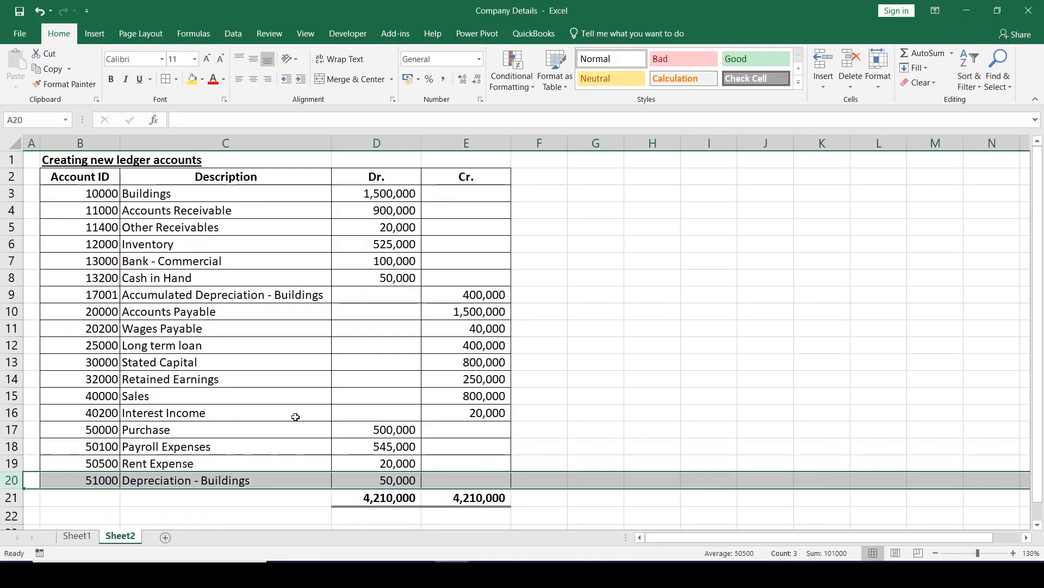
{"action": "key", "text": "alt+Tab"}
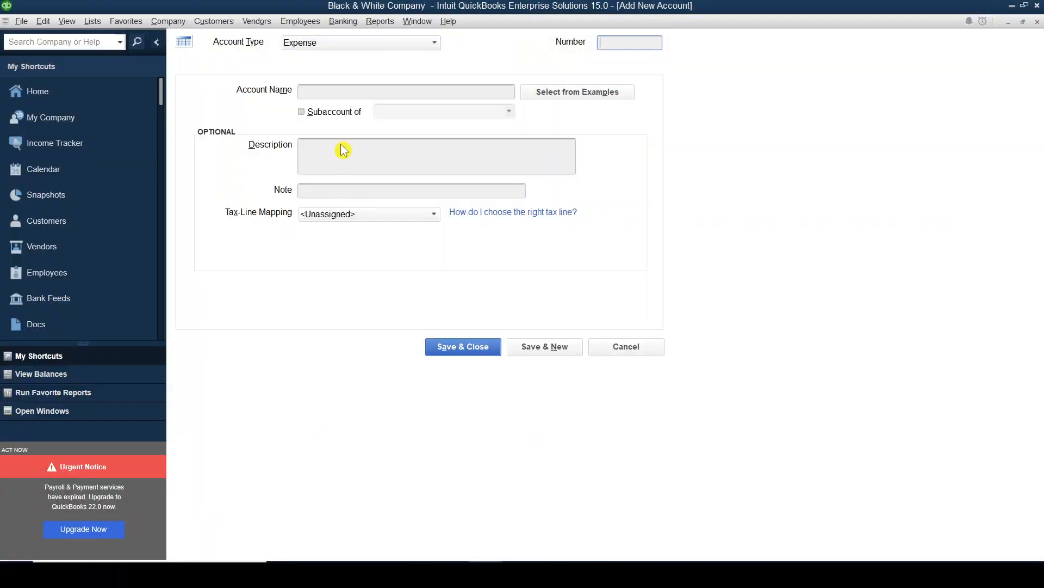
{"action": "left_click", "coordinate": [434, 44]}
{"action": "left_click", "coordinate": [306, 243]}
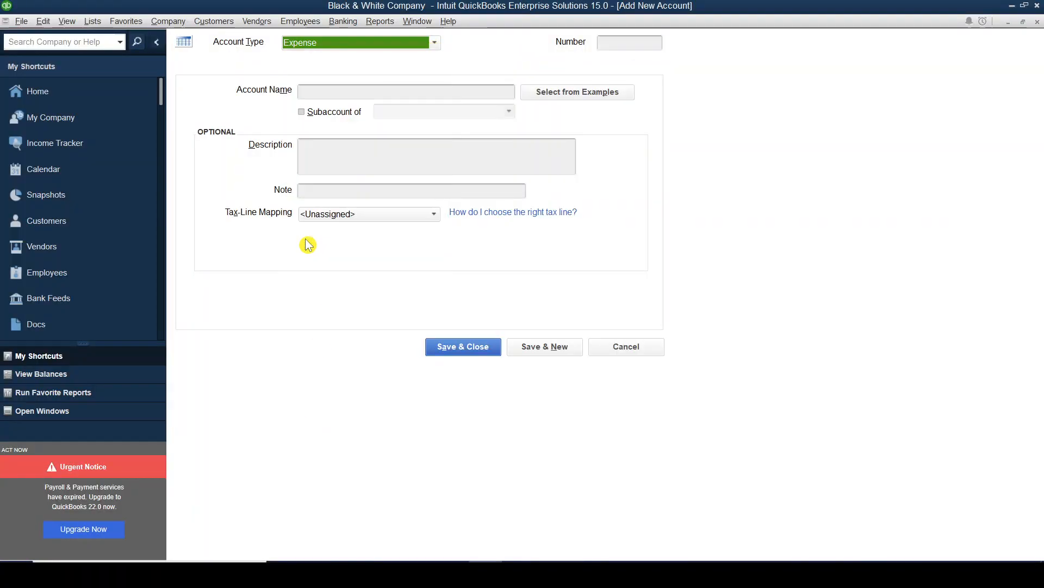
Give the expense account number 51000 and the name Depreciation - Buildings, checking both against the Excel row, and save and close it
{"action": "left_click", "coordinate": [635, 45]}
{"action": "key", "text": "alt+Tab"}
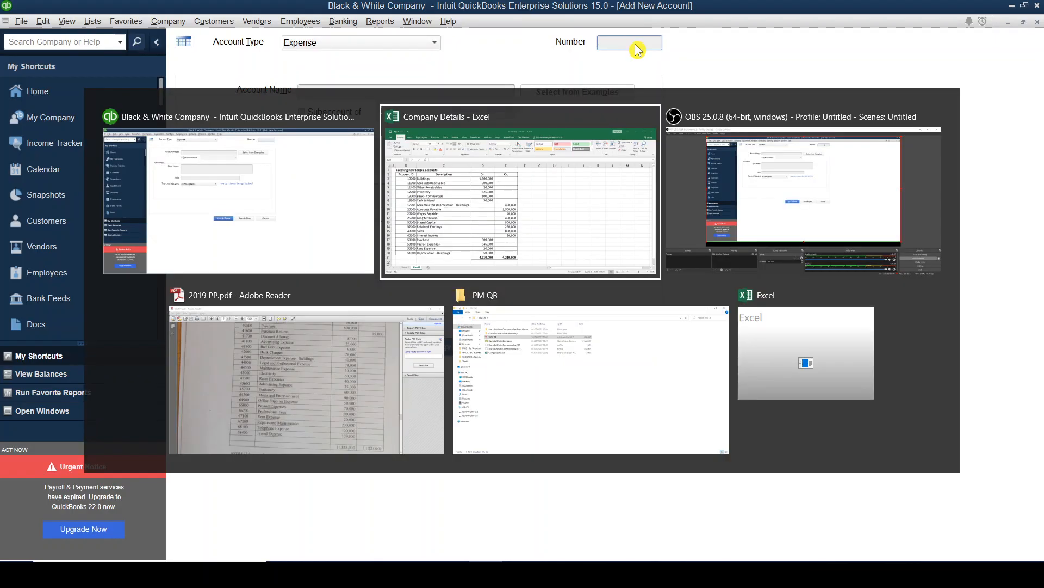
{"action": "key", "text": "alt+Tab"}
{"action": "type", "text": "51000"}
{"action": "key", "text": "Tab"}
{"action": "type", "text": "Dep"}
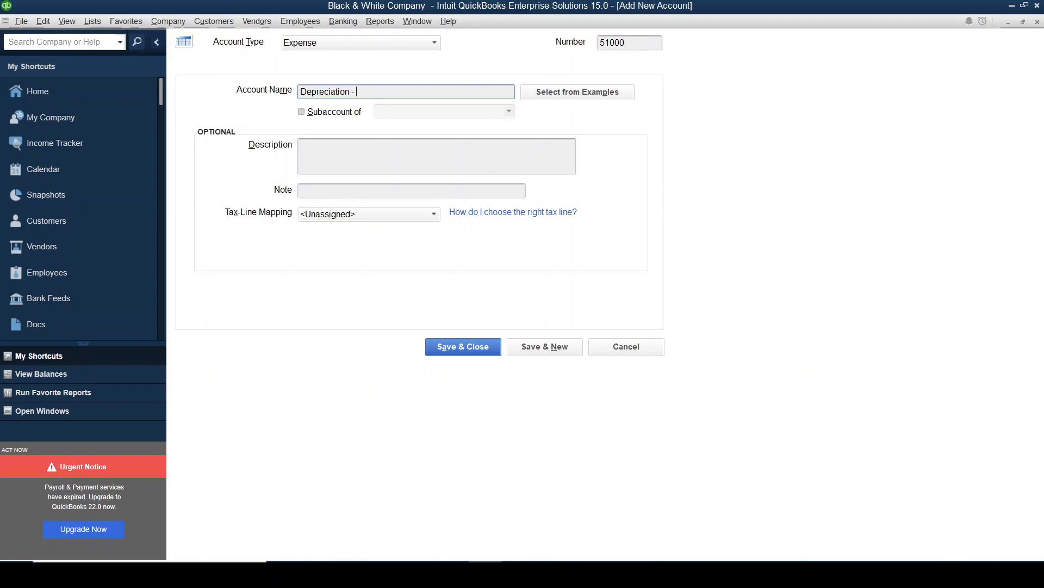
{"action": "type", "text": "reciation - Buildings"}
{"action": "key", "text": "alt+Tab"}
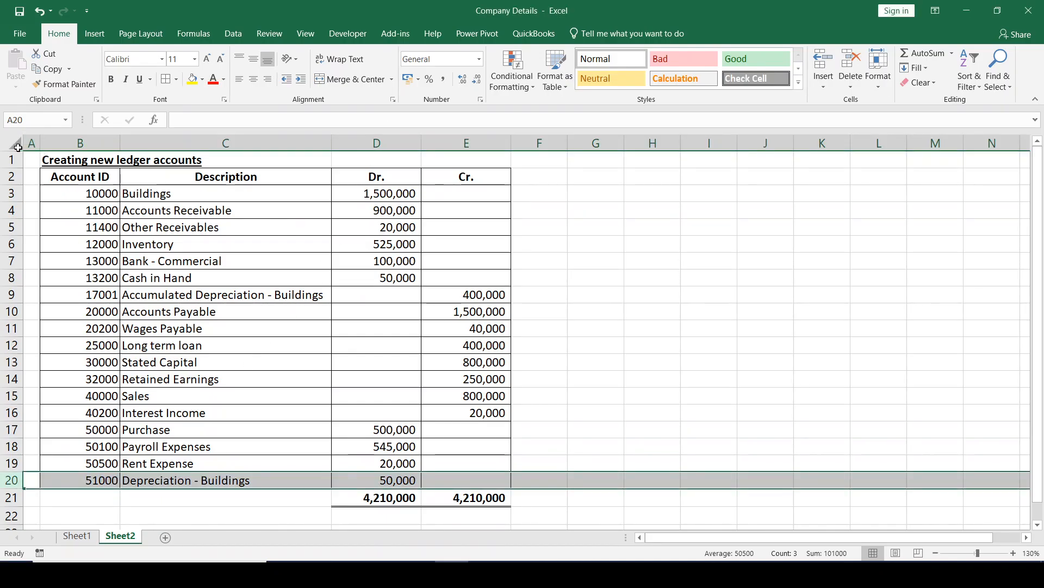
{"action": "key", "text": "alt+Tab"}
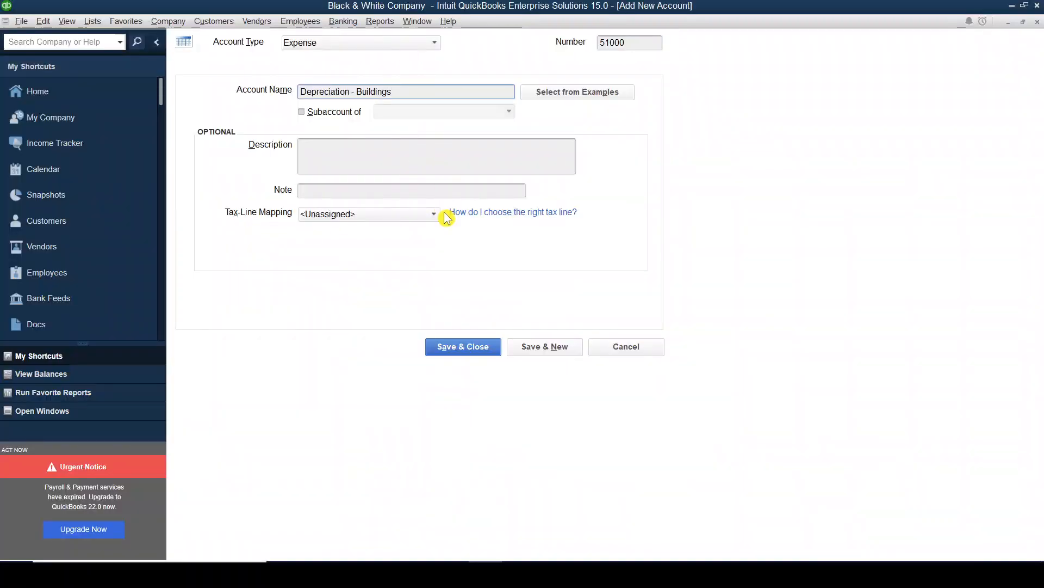
{"action": "left_click", "coordinate": [467, 351]}
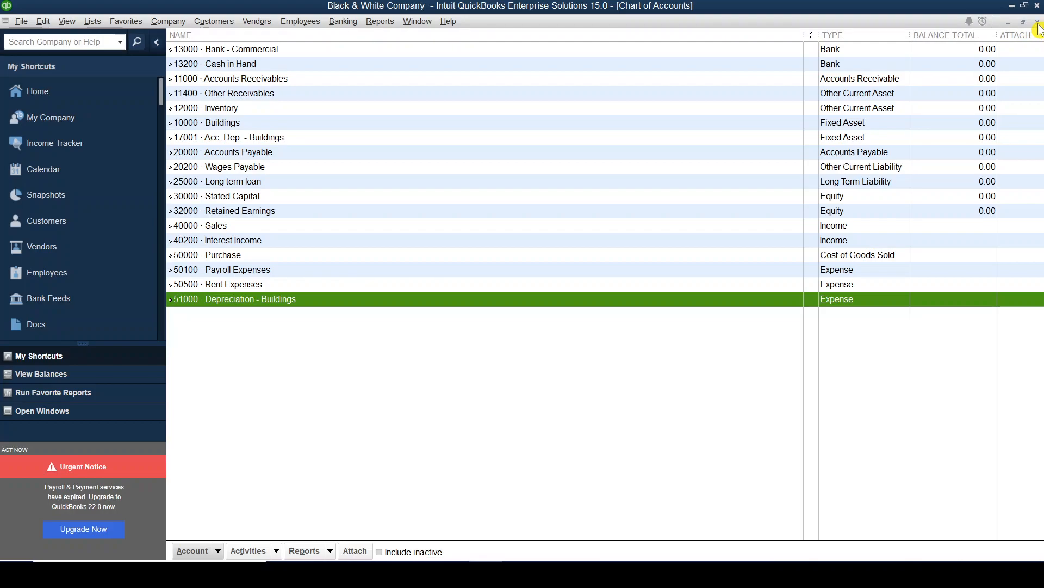
Close the chart of accounts and reopen it from the home page
{"action": "left_click", "coordinate": [1038, 22]}
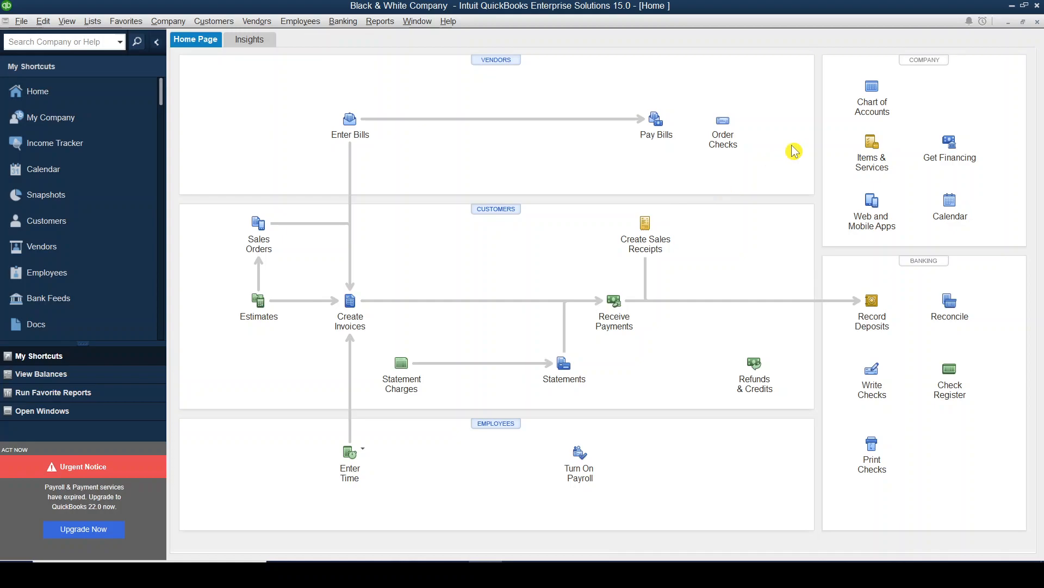
{"action": "left_click", "coordinate": [879, 96]}
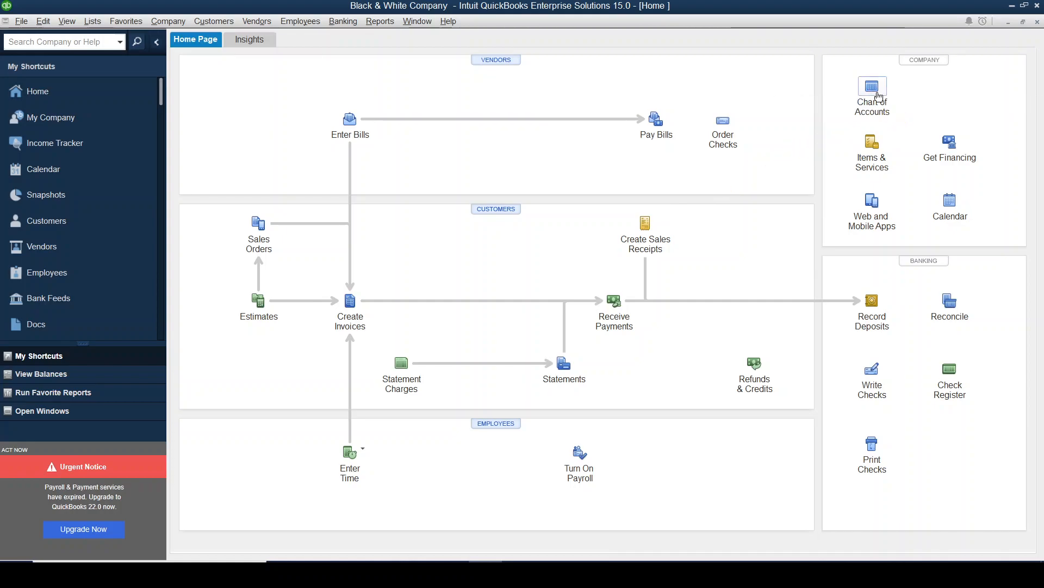